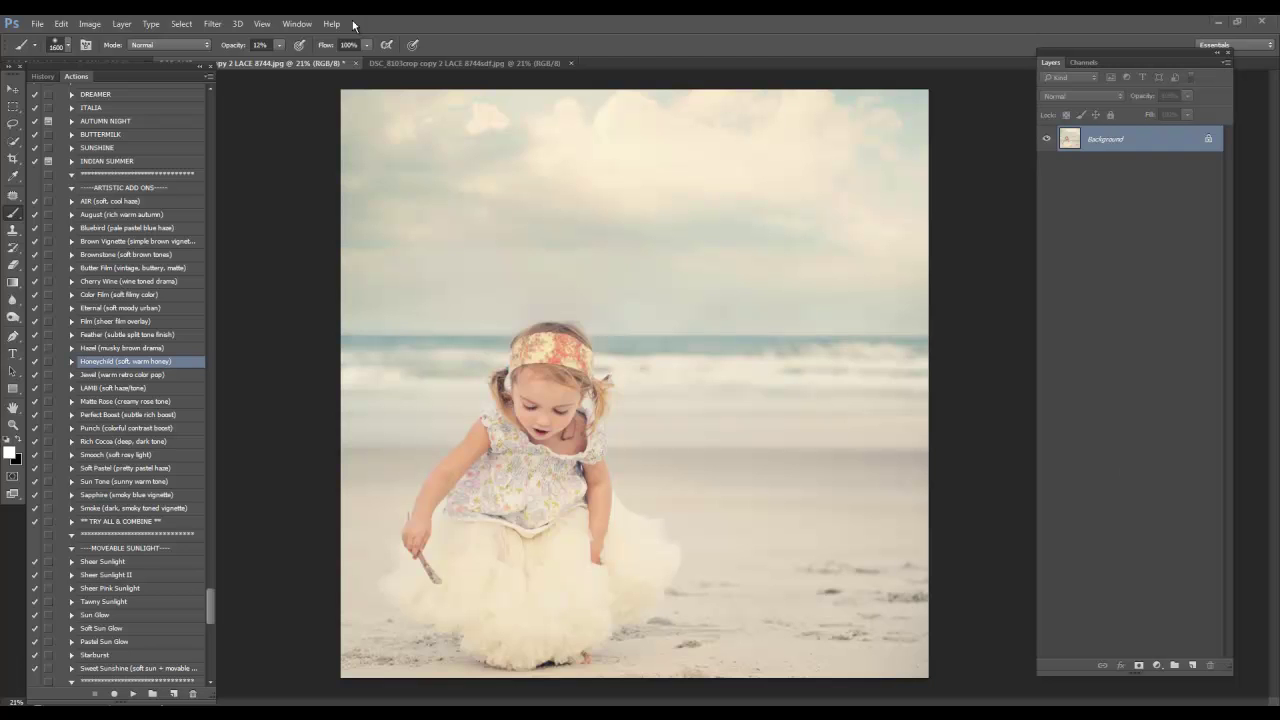
Step: Compare the edited beach photo versions, ending on the original dark landscape DSC_8103 photo
{"action": "left_click", "coordinate": [410, 62]}
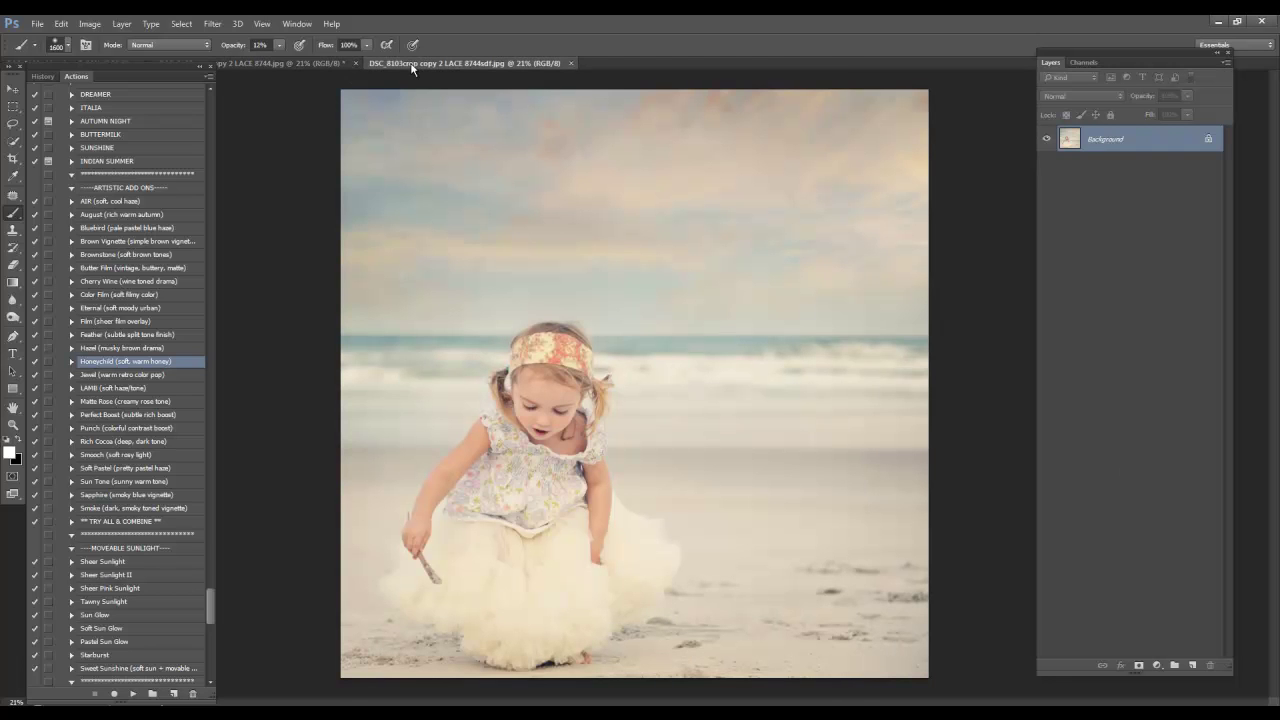
{"action": "left_click", "coordinate": [311, 61]}
{"action": "left_click", "coordinate": [116, 58]}
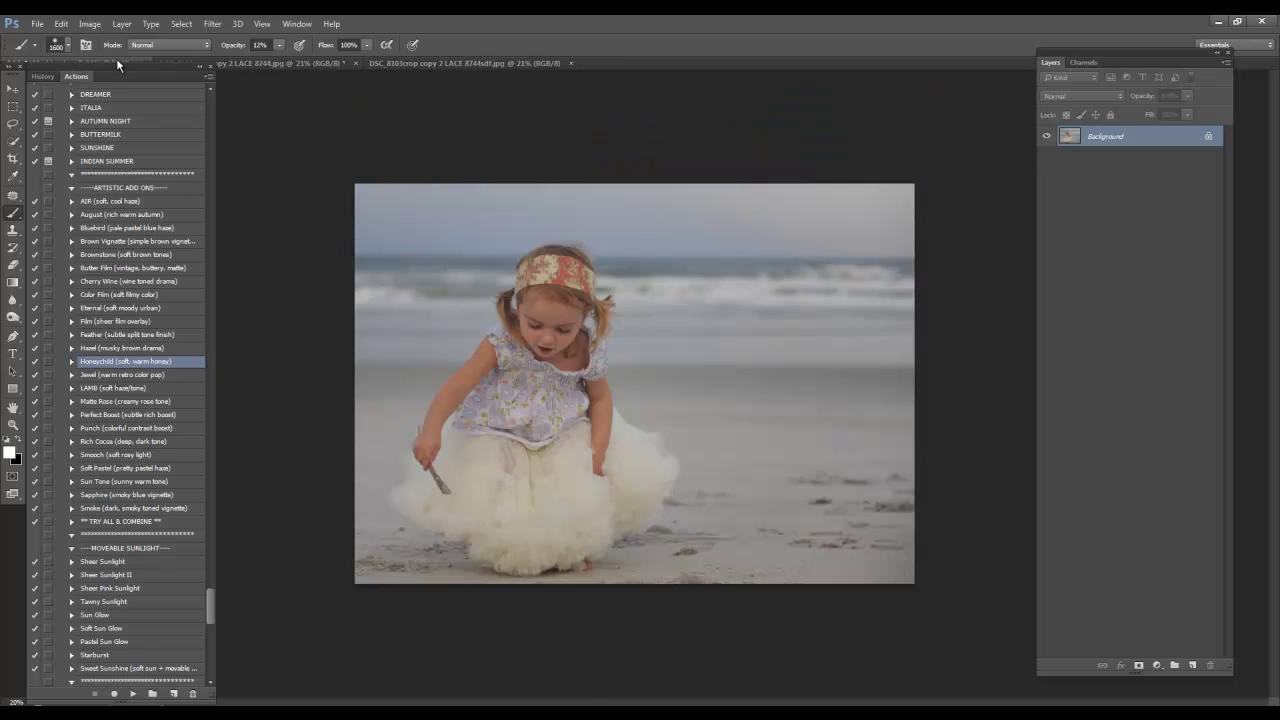
{"action": "left_click", "coordinate": [307, 59]}
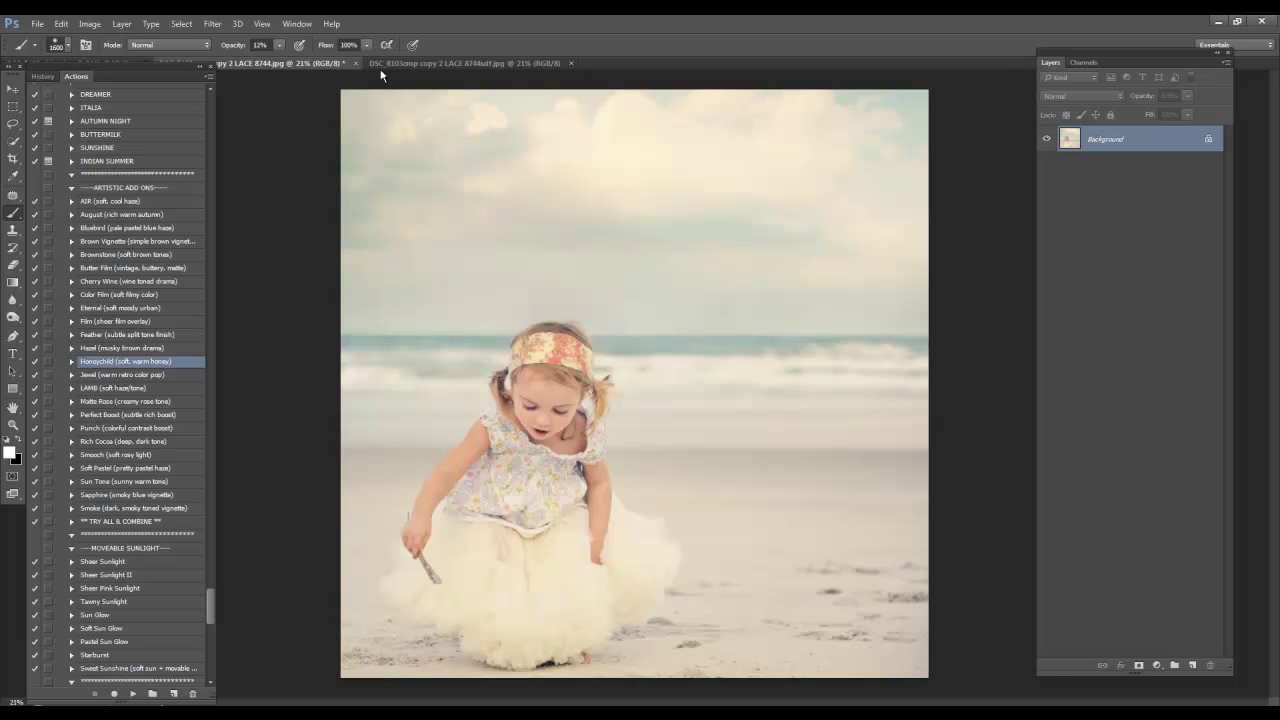
{"action": "key", "text": "ctrl+Tab"}
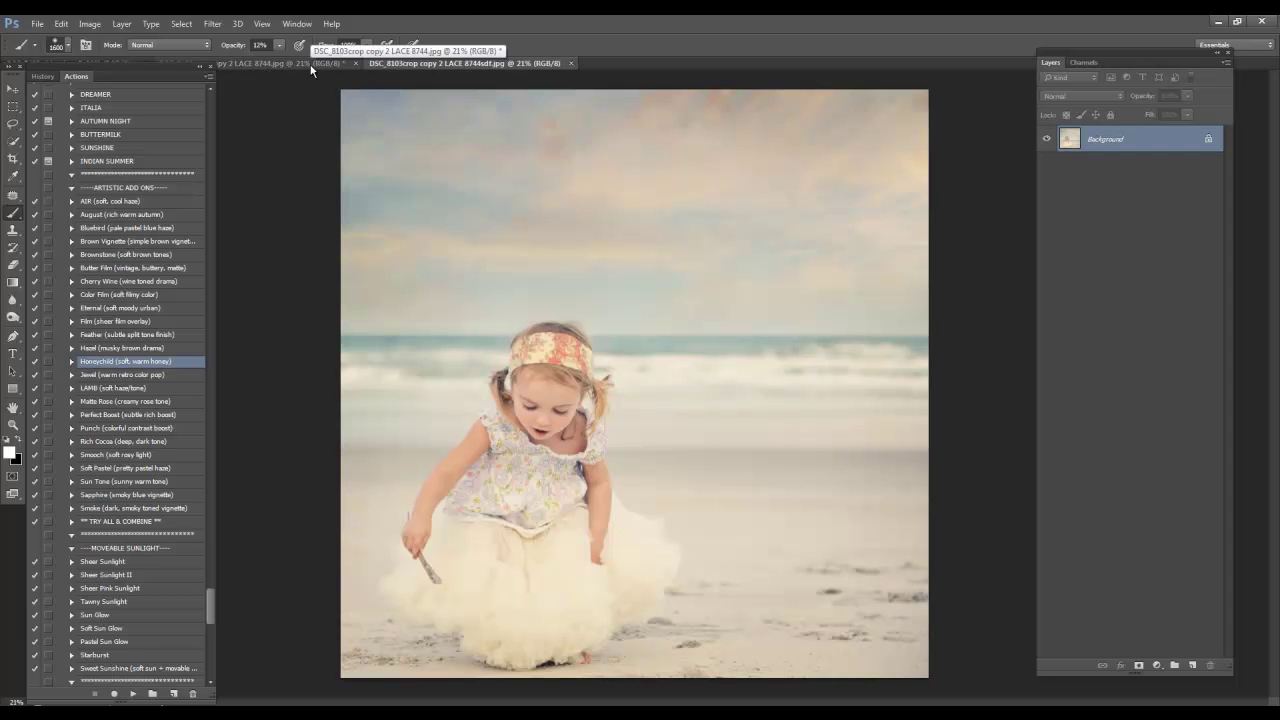
{"action": "left_click", "coordinate": [310, 66]}
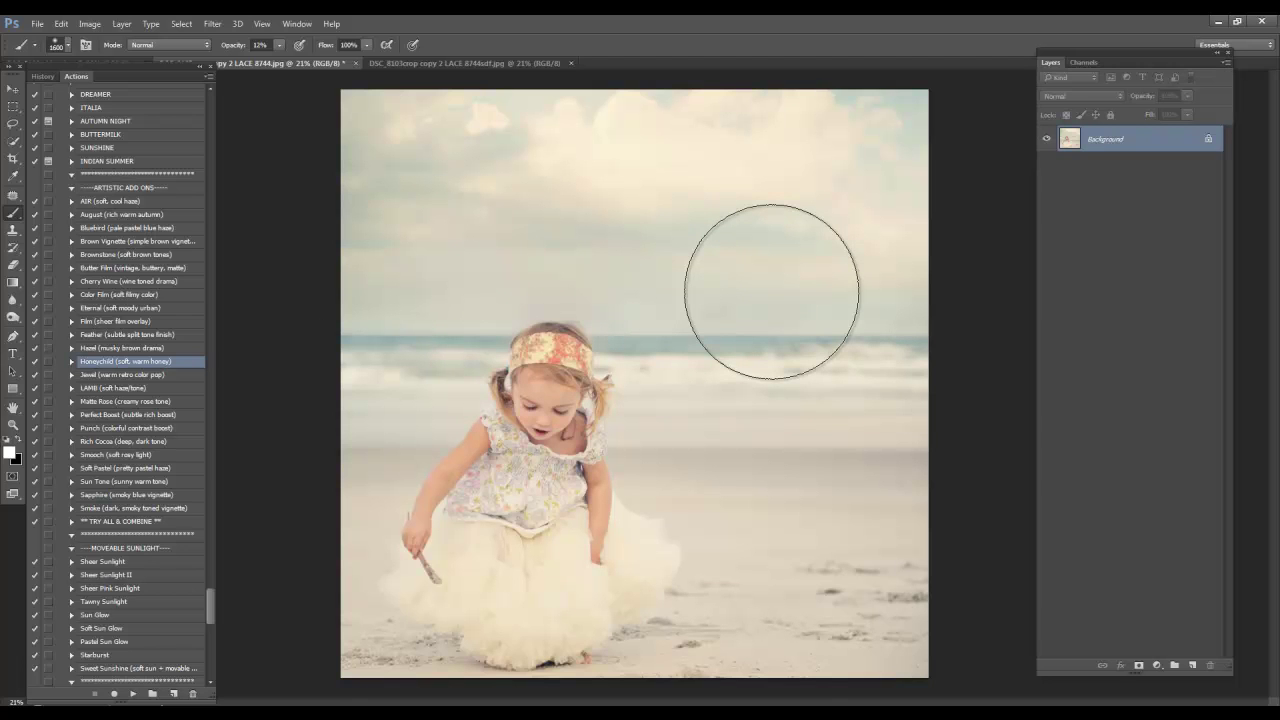
{"action": "left_click", "coordinate": [98, 58]}
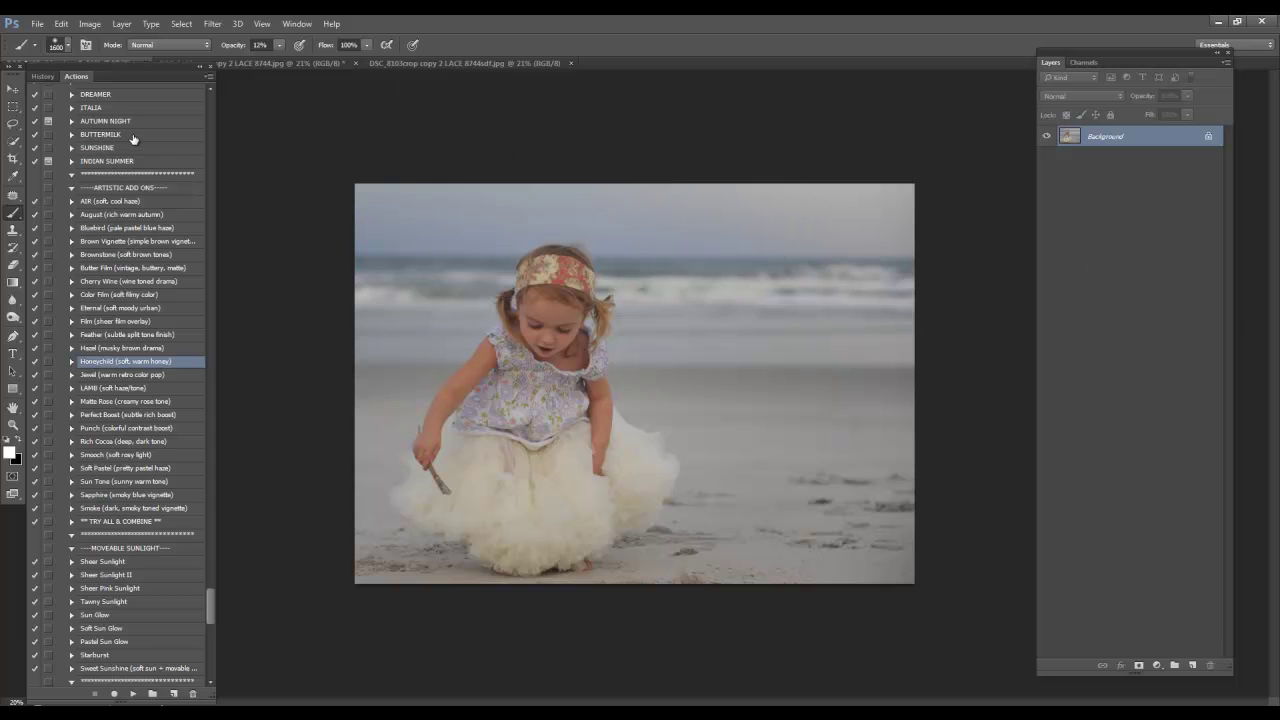
Step: Raise the canvas height to 4200 px, anchored bottom-centre, filled with sampled grey-blue #a4a9af
{"action": "left_click", "coordinate": [88, 24]}
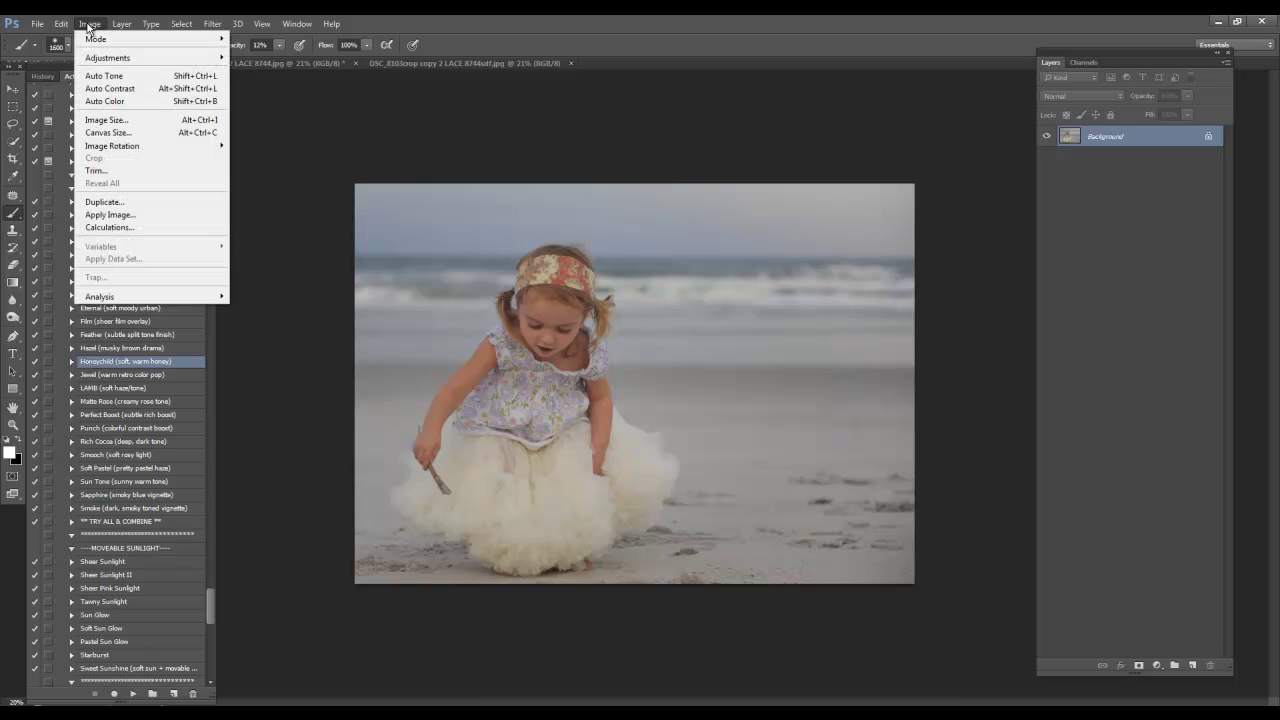
{"action": "left_click", "coordinate": [125, 134]}
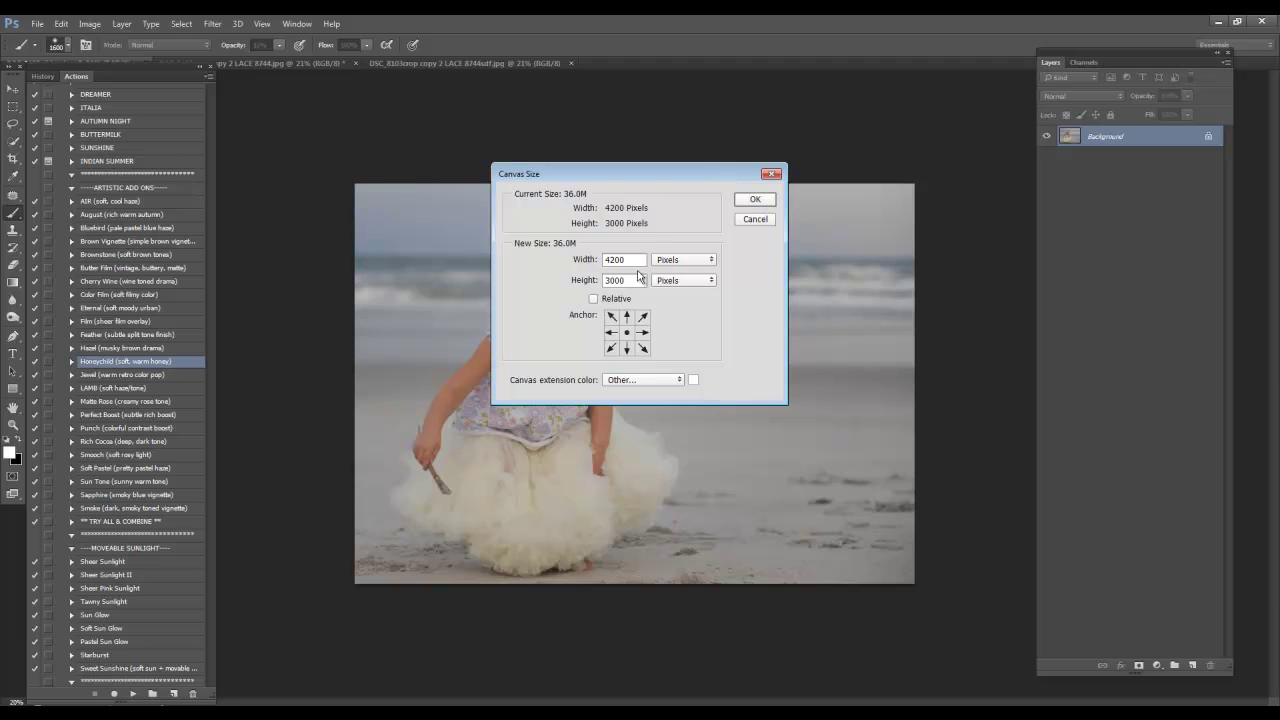
{"action": "left_click_drag", "start_coordinate": [633, 280], "coordinate": [568, 281]}
{"action": "type", "text": "4200"}
{"action": "left_click", "coordinate": [626, 350]}
{"action": "left_click_drag", "start_coordinate": [677, 171], "coordinate": [465, 223]}
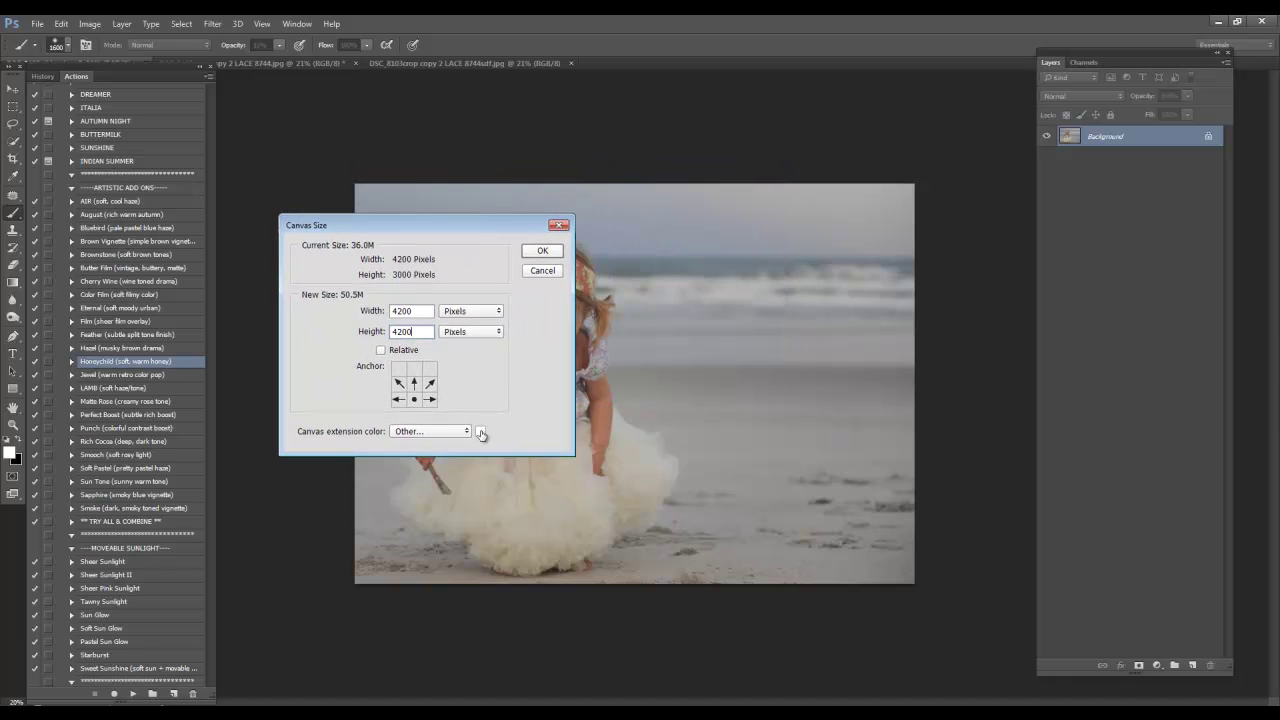
{"action": "left_click", "coordinate": [480, 431]}
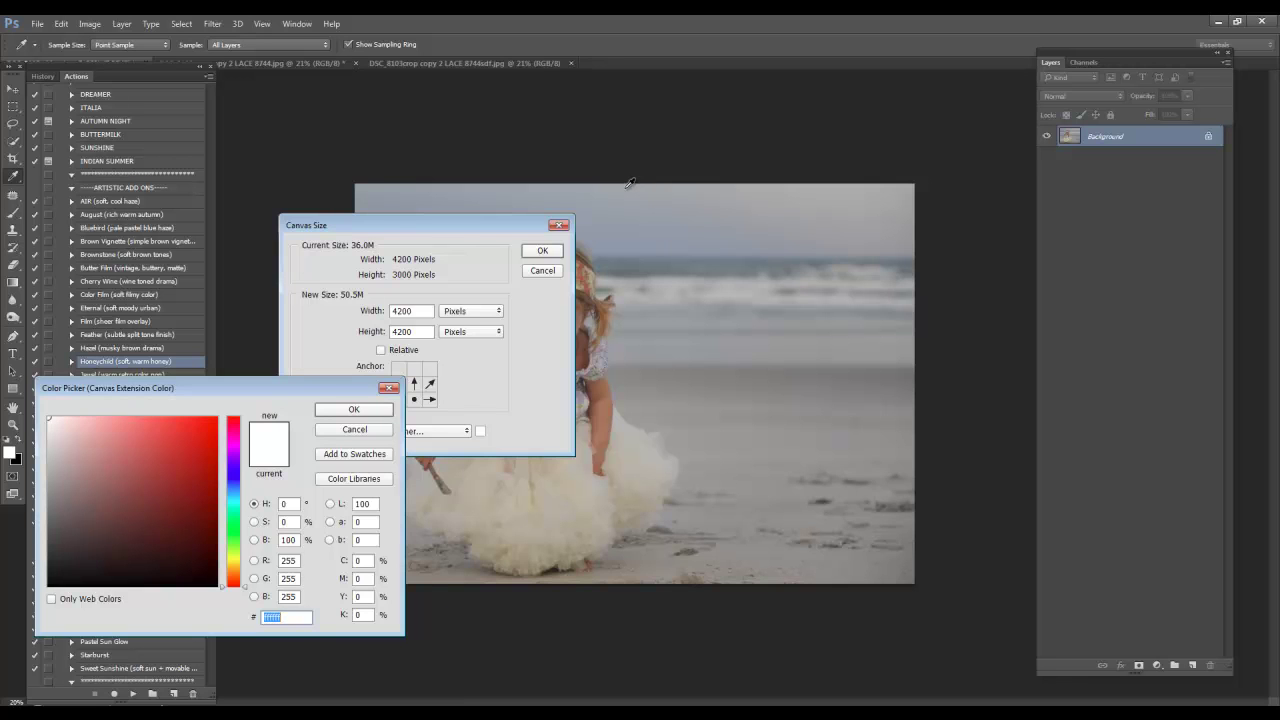
{"action": "left_click", "coordinate": [628, 186]}
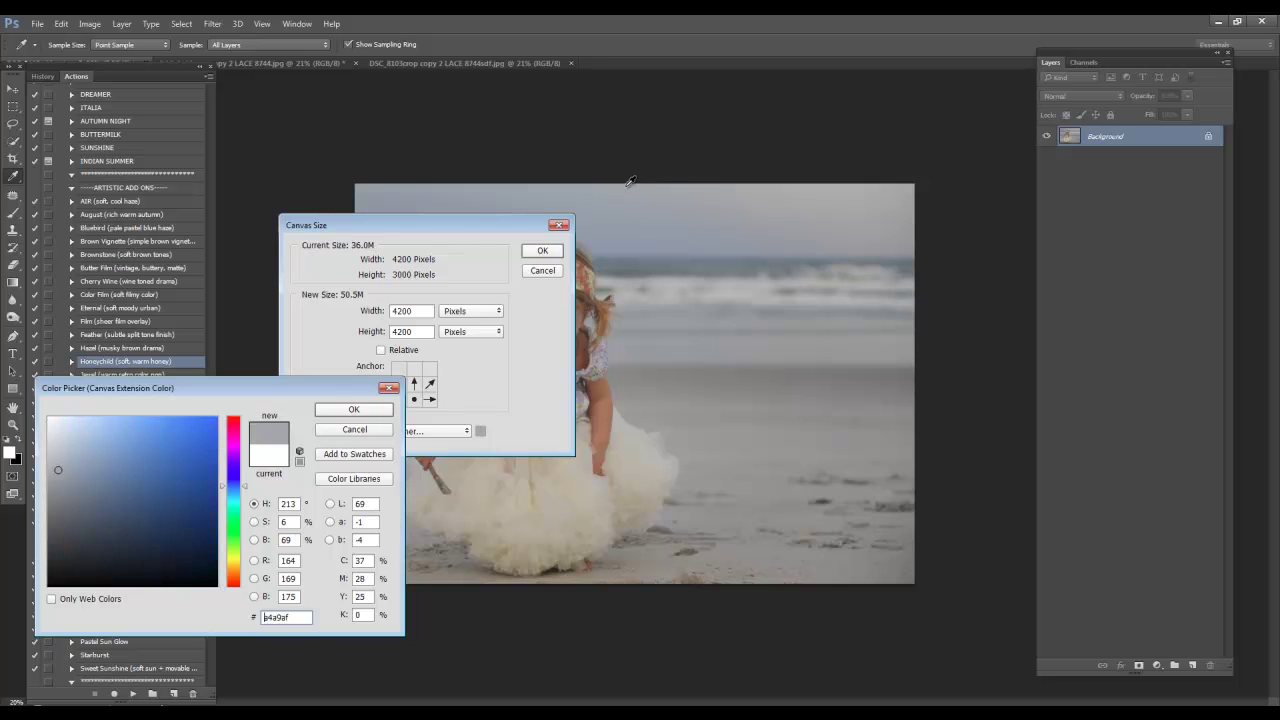
{"action": "left_click", "coordinate": [353, 409]}
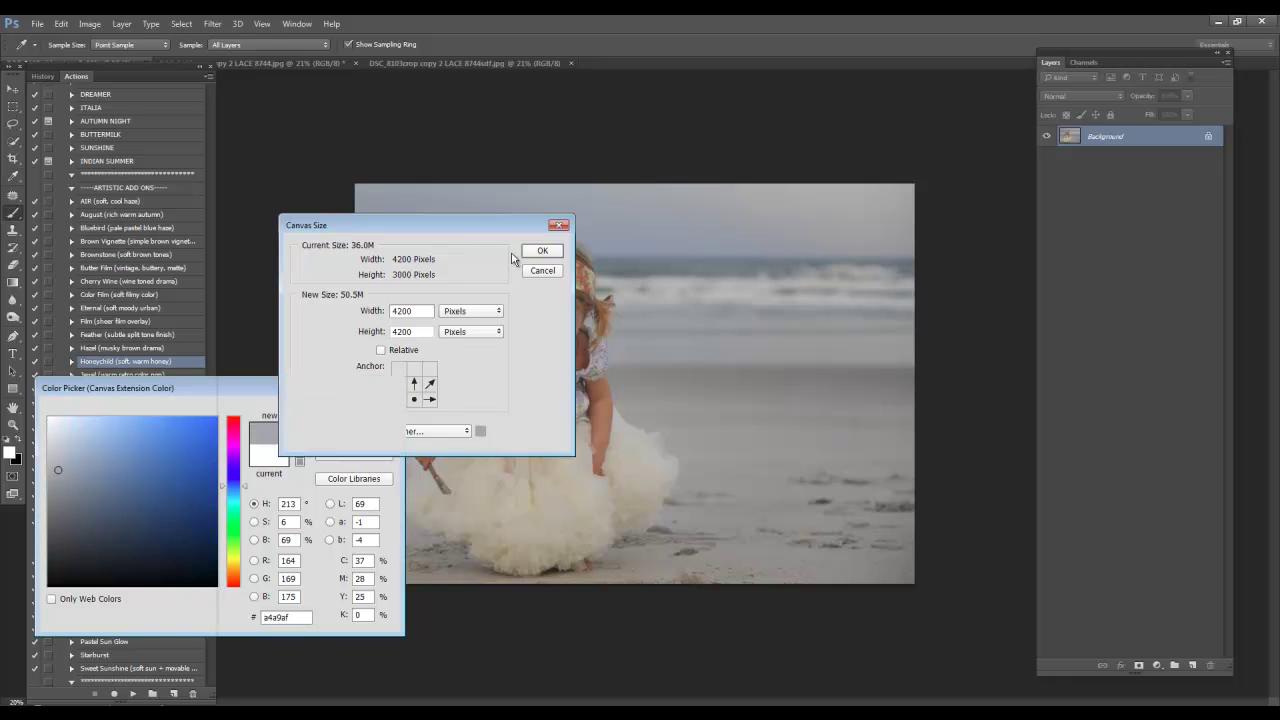
{"action": "left_click", "coordinate": [543, 251]}
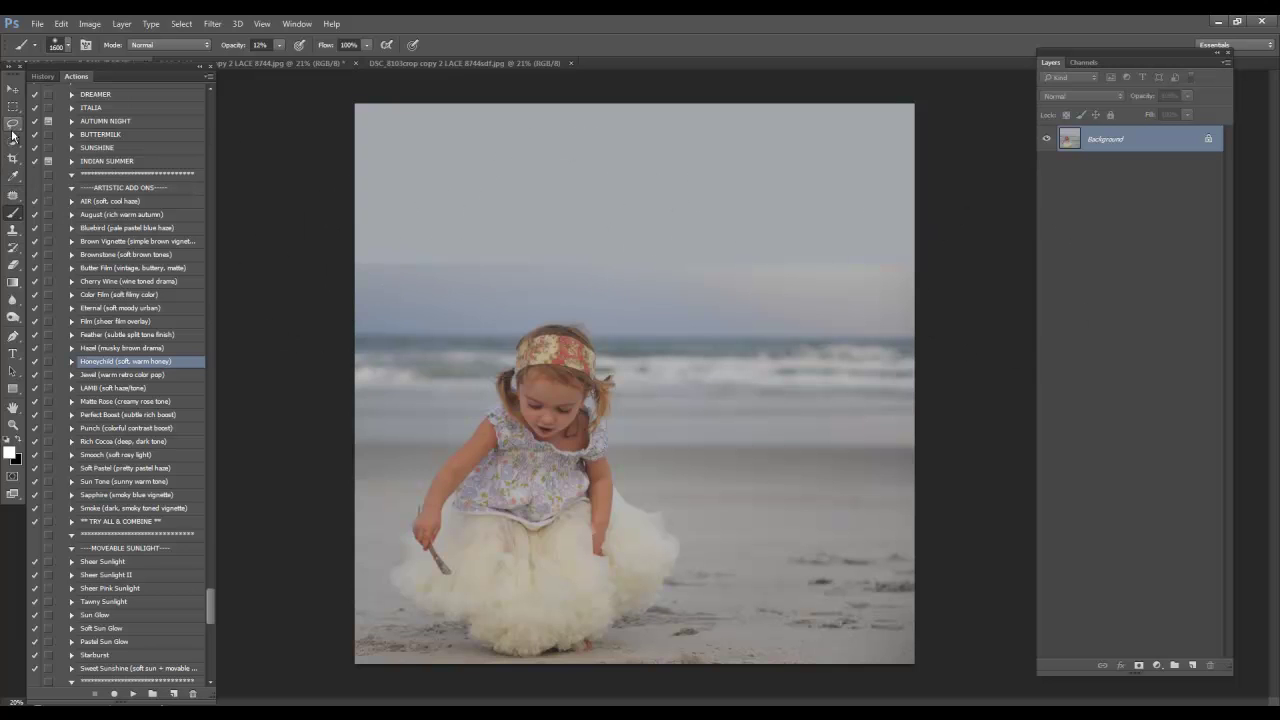
Step: Duplicate the Background layer, patch the sky seam band with smoother sky, then deselect
{"action": "left_click", "coordinate": [13, 196]}
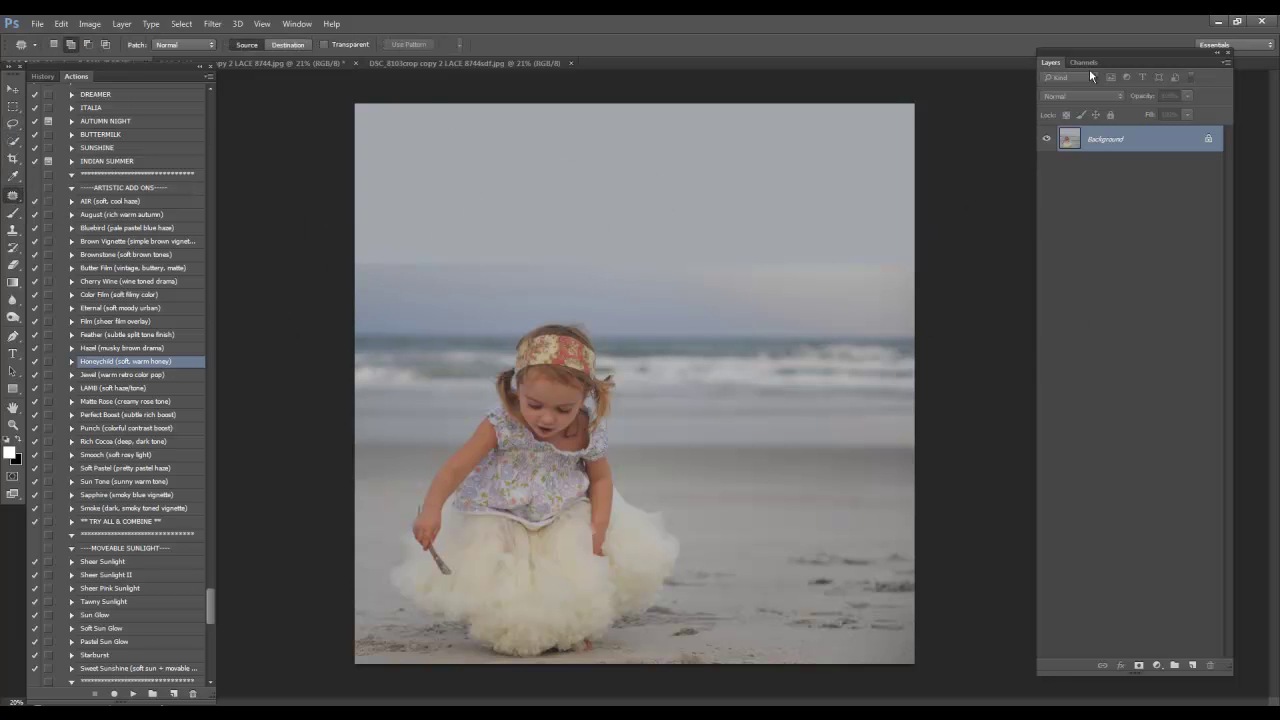
{"action": "right_click", "coordinate": [1108, 141]}
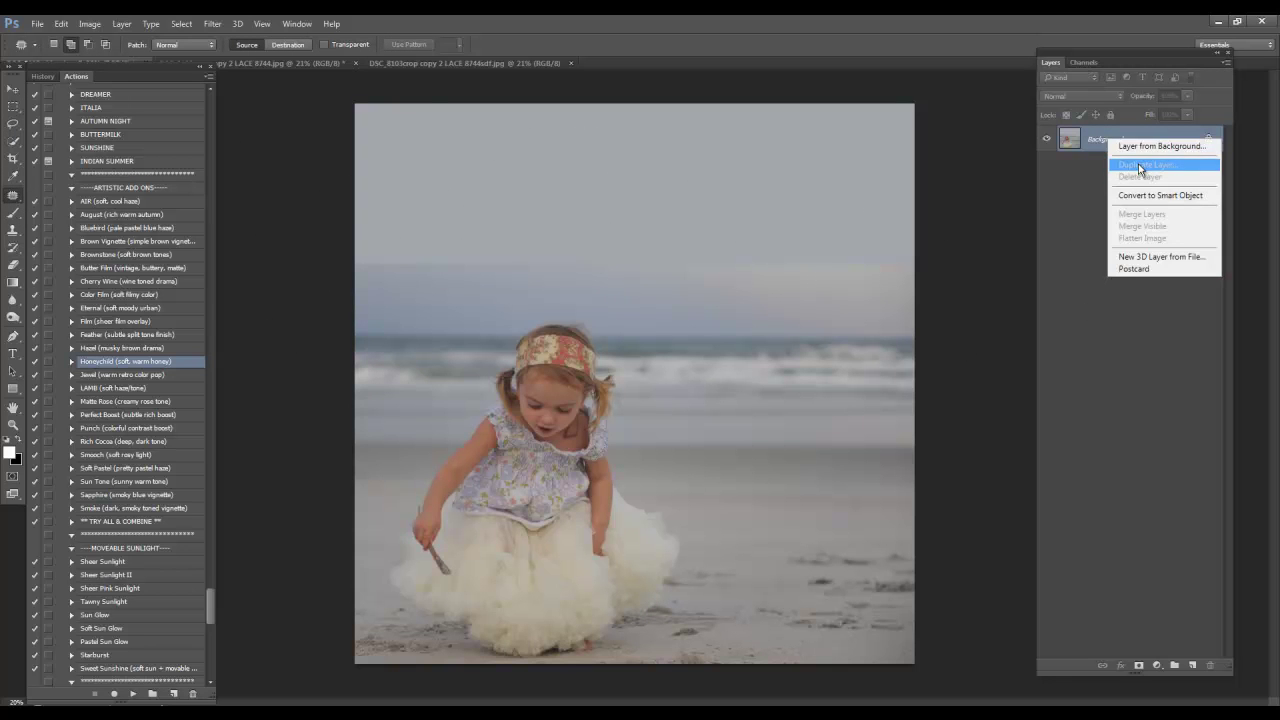
{"action": "left_click", "coordinate": [1138, 163]}
{"action": "left_click", "coordinate": [756, 233]}
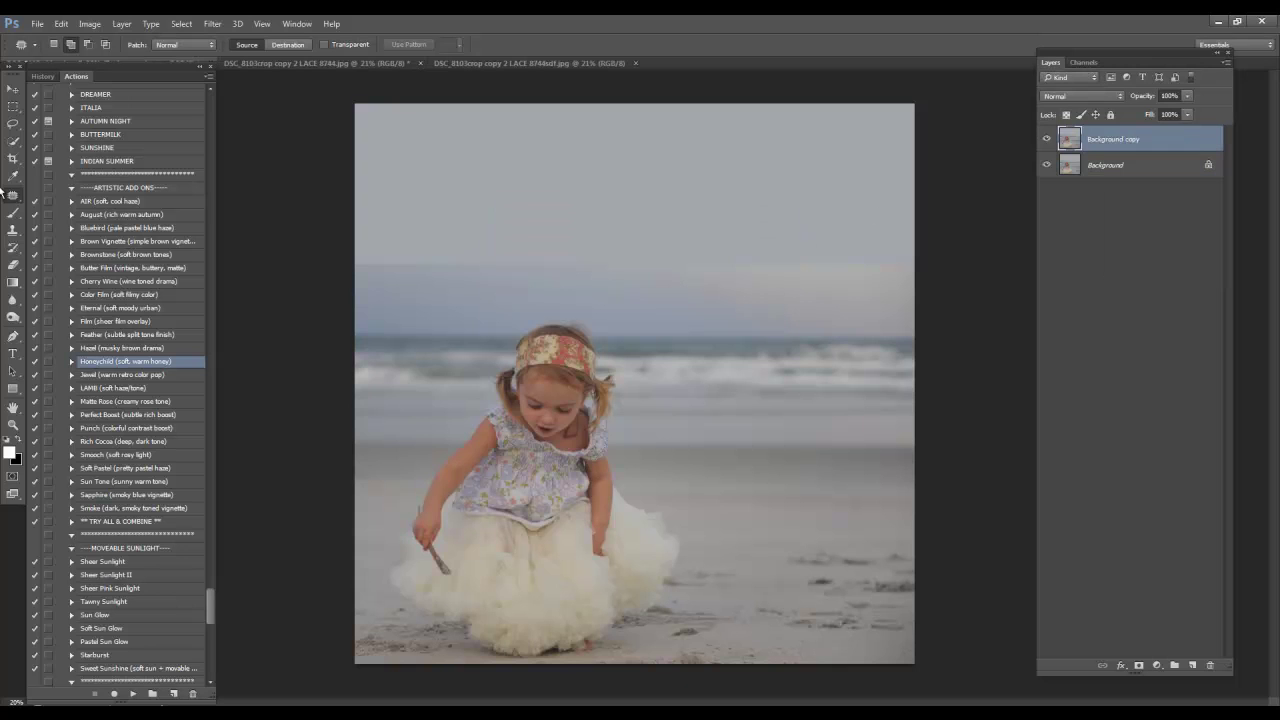
{"action": "mouse_move", "coordinate": [349, 257]}
{"action": "left_mouse_down"}
{"action": "mouse_move", "coordinate": [602, 284]}
{"action": "mouse_move", "coordinate": [919, 270]}
{"action": "mouse_move", "coordinate": [904, 256]}
{"action": "mouse_move", "coordinate": [527, 262]}
{"action": "mouse_move", "coordinate": [447, 249]}
{"action": "mouse_move", "coordinate": [357, 252]}
{"action": "mouse_move", "coordinate": [334, 273]}
{"action": "mouse_move", "coordinate": [384, 290]}
{"action": "left_mouse_up"}
{"action": "left_click_drag", "start_coordinate": [508, 266], "coordinate": [501, 216]}
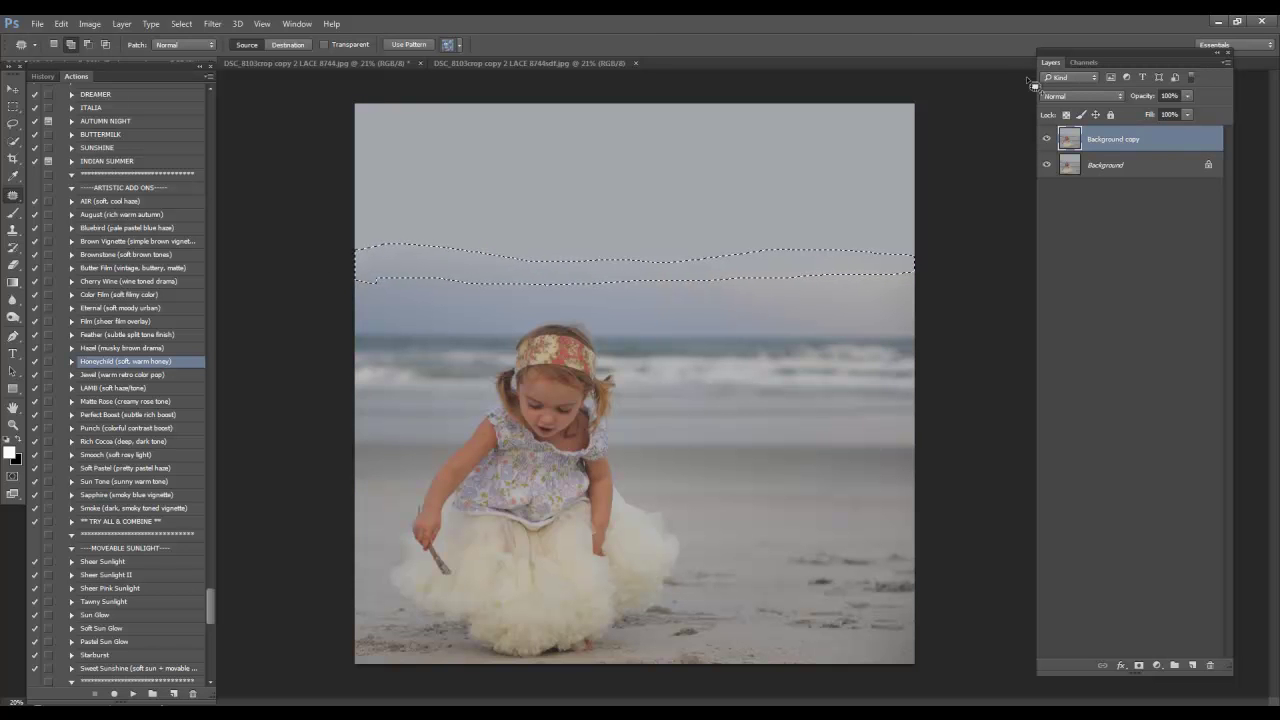
{"action": "left_click", "coordinate": [183, 24]}
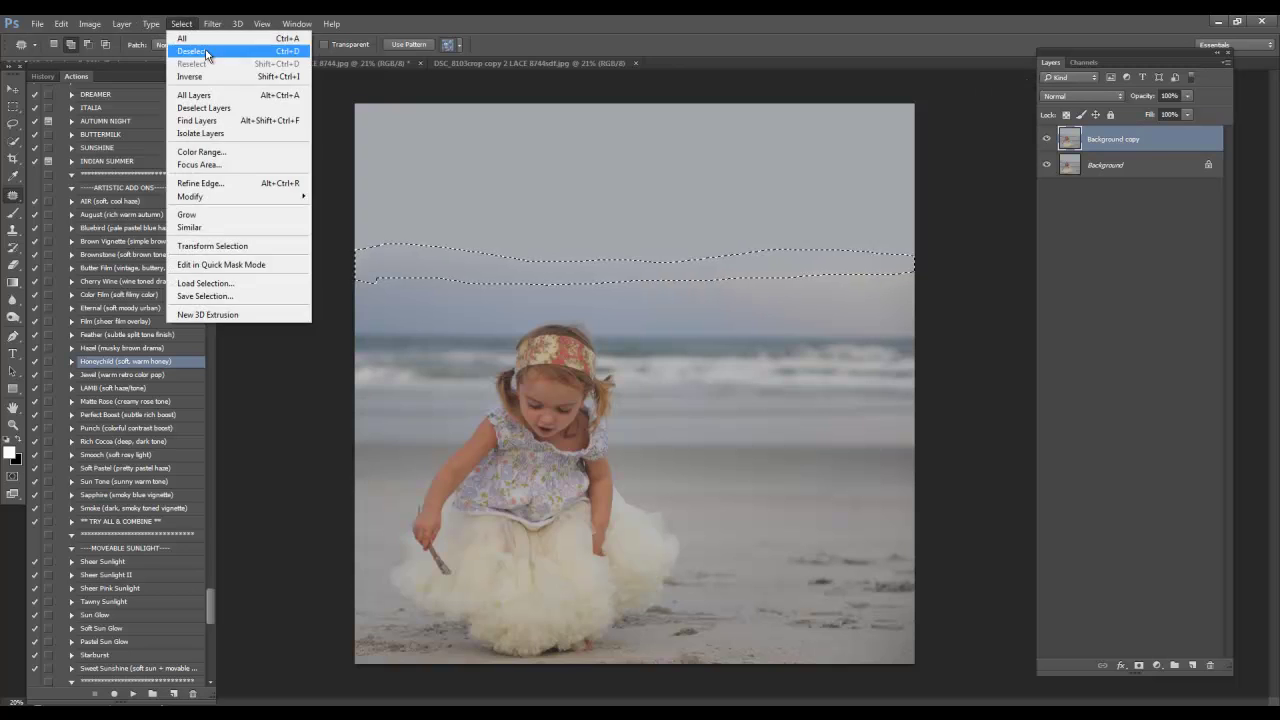
{"action": "left_click", "coordinate": [193, 51]}
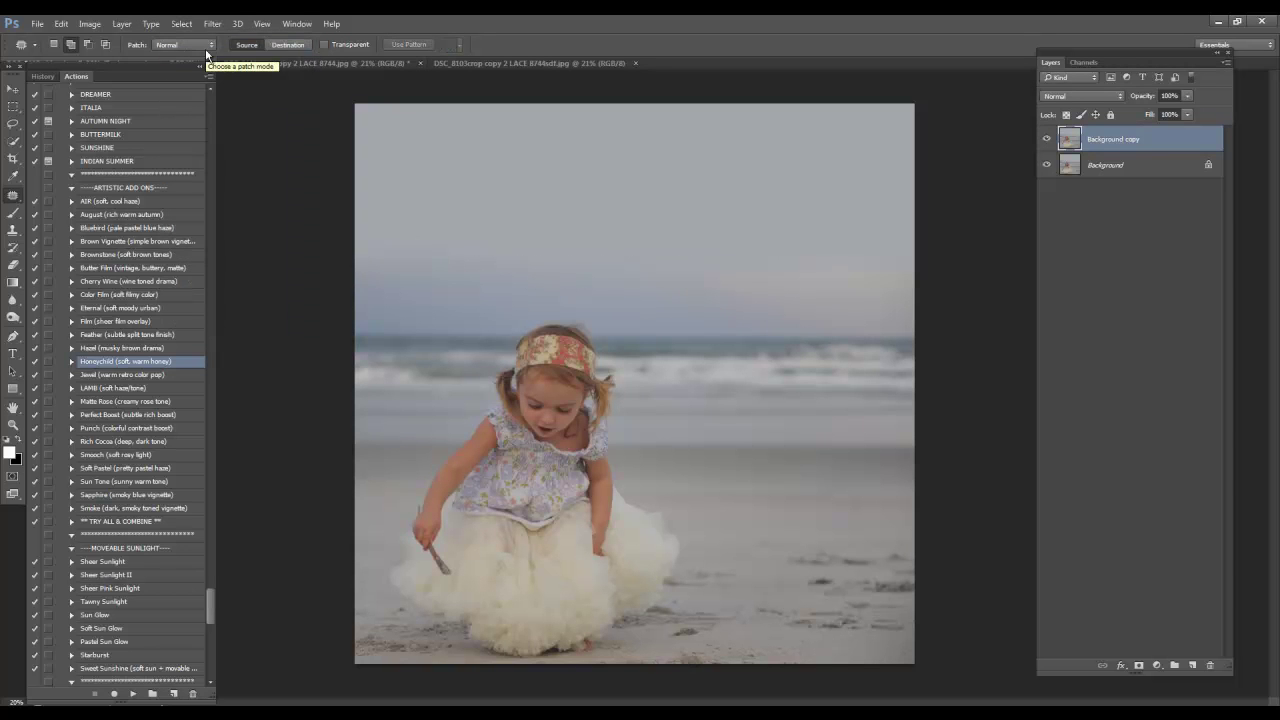
Step: Clone-stamp the upper sky with a 600 px brush to blend the added area
{"action": "left_click", "coordinate": [13, 232]}
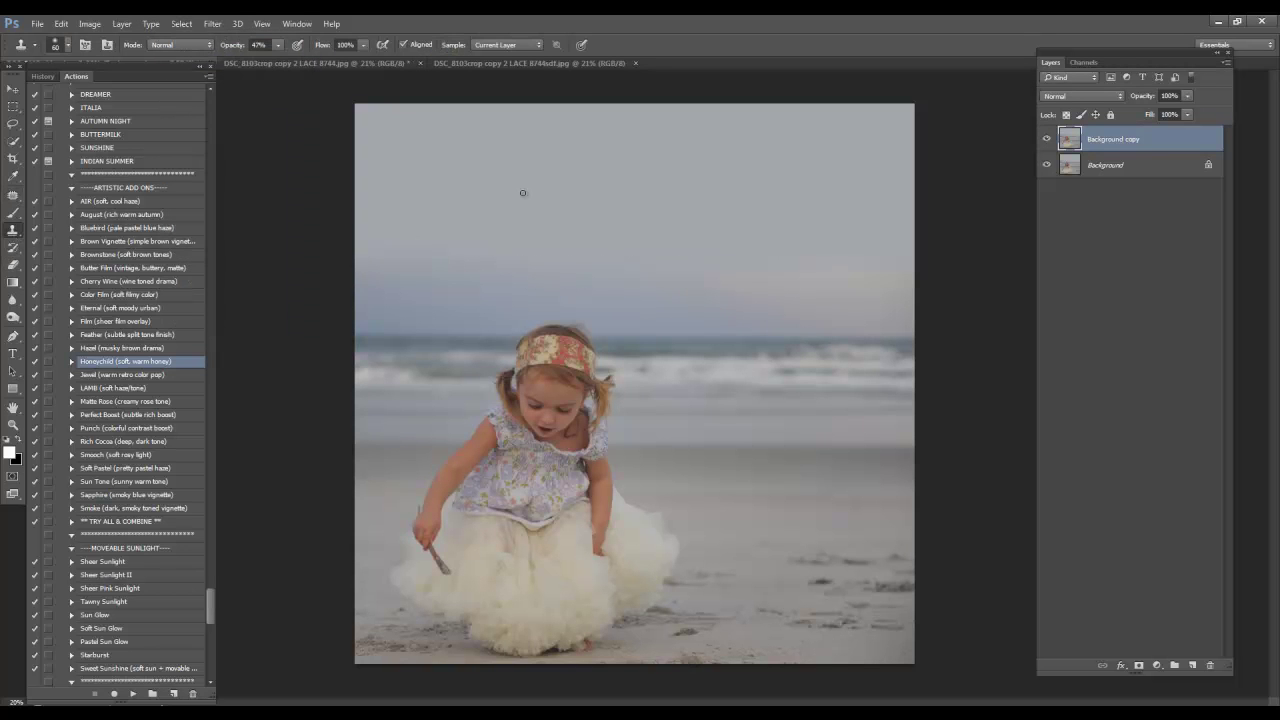
{"action": "key", "text": "bracketright"}
{"action": "key", "text": "bracketright"}
{"action": "key", "text": "bracketright"}
{"action": "key", "text": "bracketright"}
{"action": "key", "text": "bracketright"}
{"action": "key", "text": "bracketright"}
{"action": "key", "text": "bracketright"}
{"action": "key", "text": "bracketright"}
{"action": "left_click", "coordinate": [508, 185], "text": "alt"}
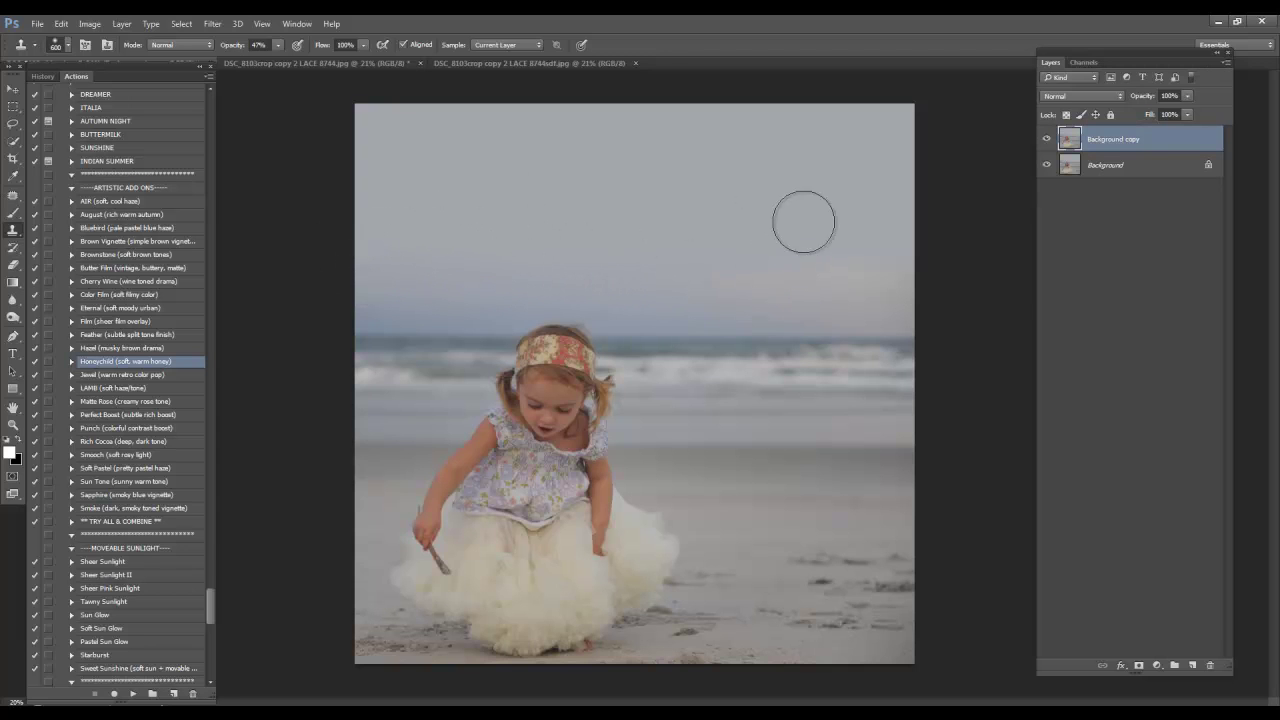
{"action": "left_click", "coordinate": [767, 205], "text": "alt"}
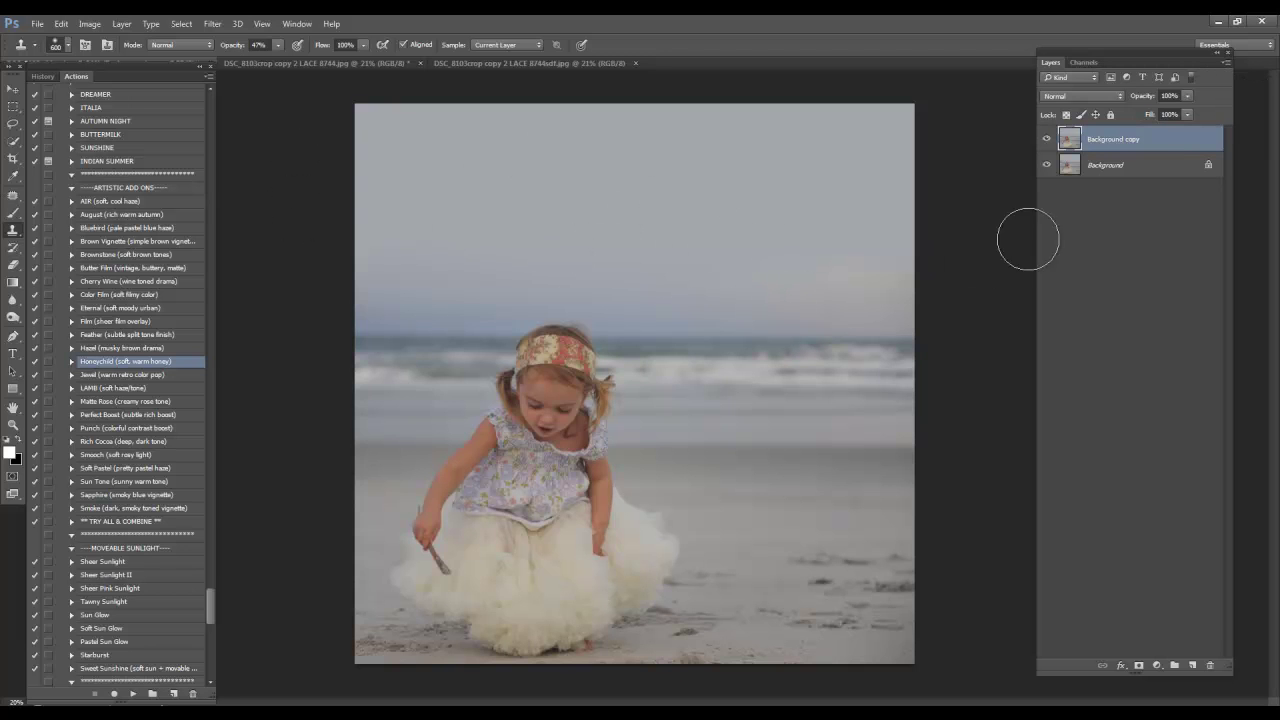
Step: Flatten the layers into one Background, undoing a stray clone stroke on the girl's hair
{"action": "right_click", "coordinate": [1139, 165]}
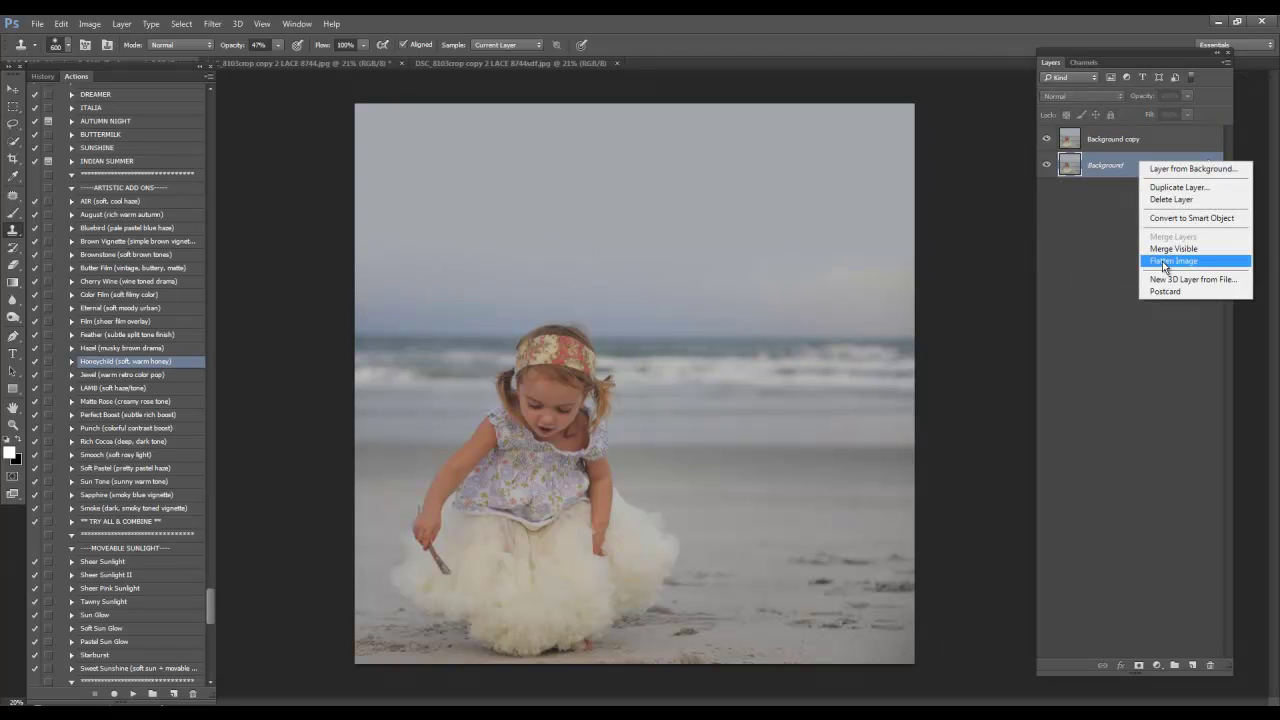
{"action": "left_click", "coordinate": [1163, 266]}
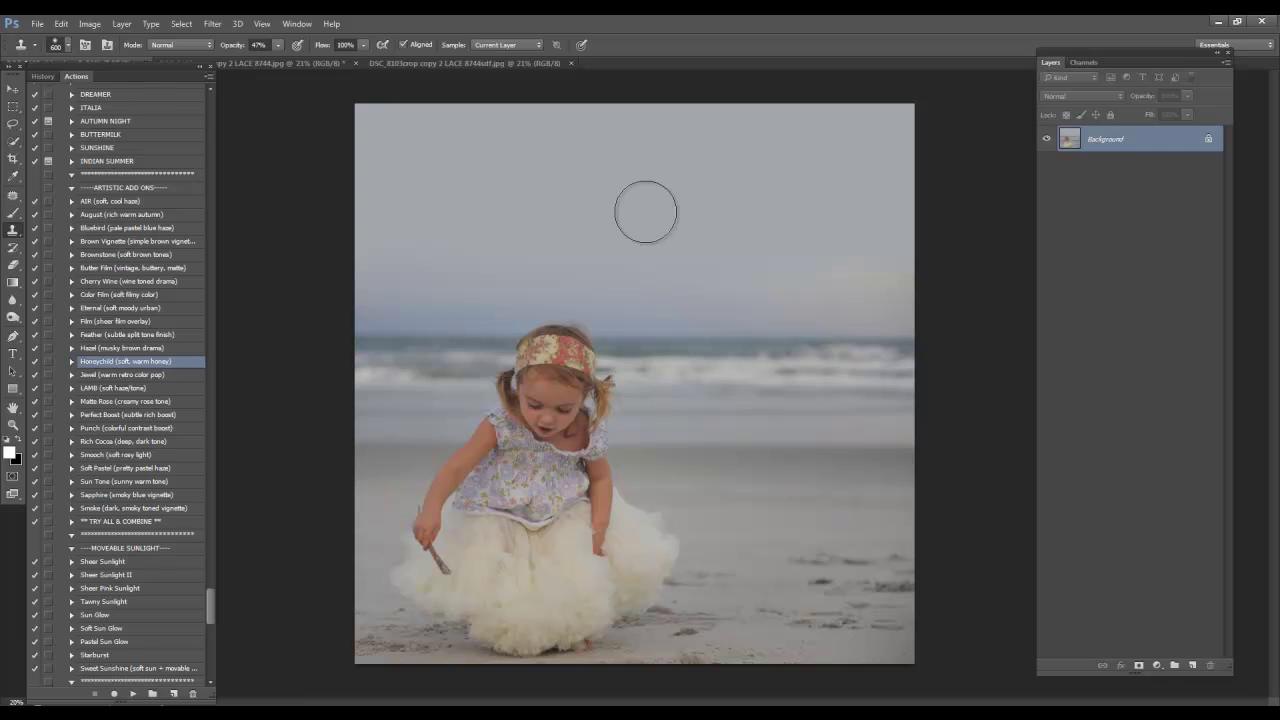
{"action": "left_click", "coordinate": [590, 370]}
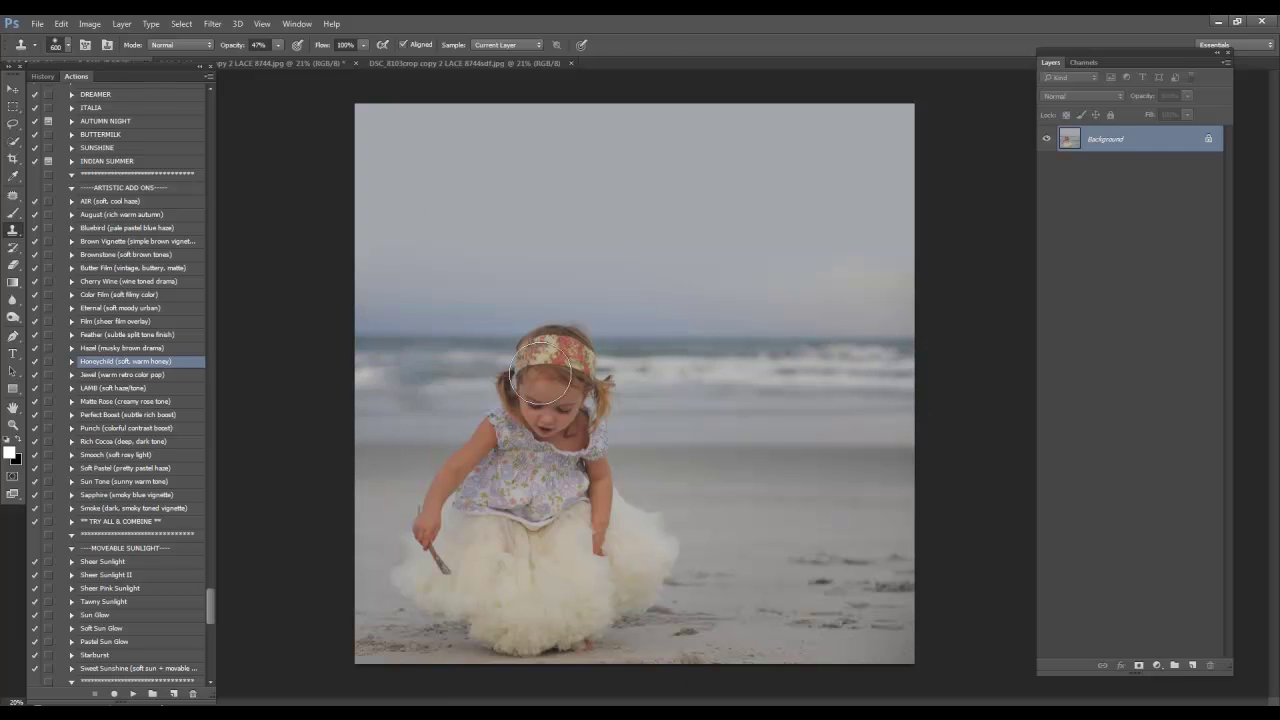
{"action": "key", "text": "ctrl+z"}
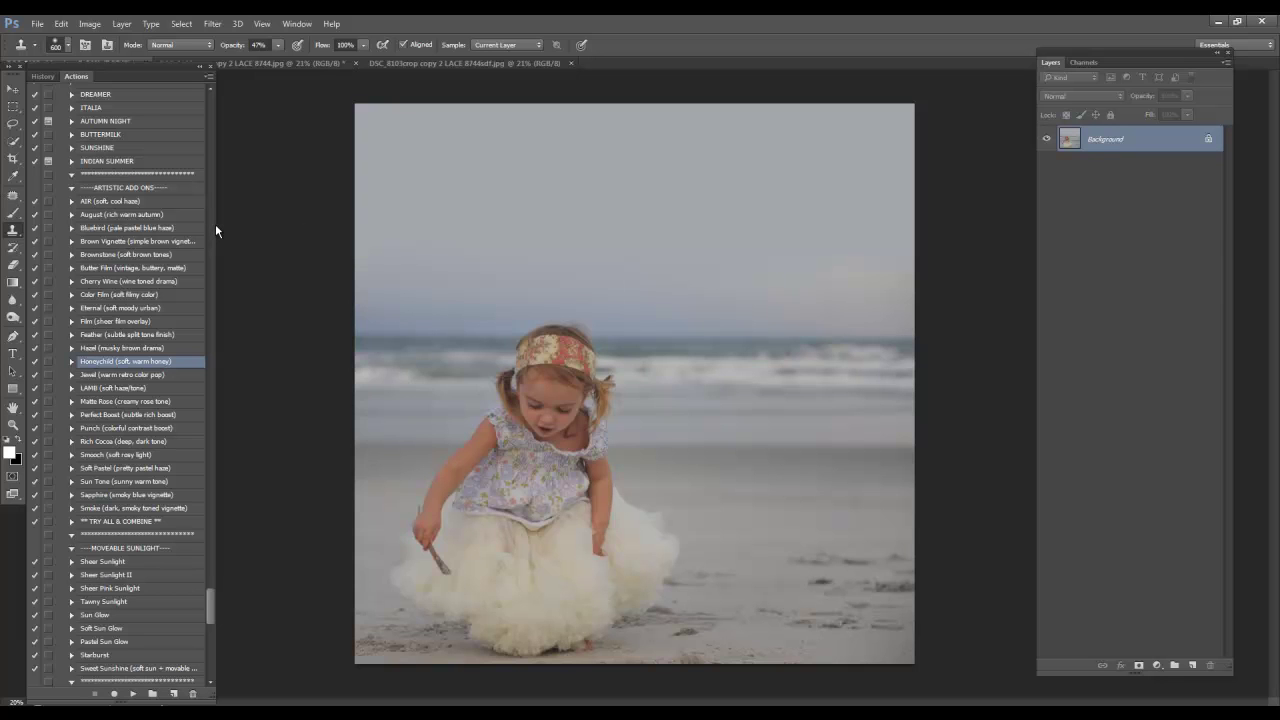
Step: Place the DSC_8744 cloud photo over the sky and set its opacity to 51%
{"action": "left_click", "coordinate": [36, 24]}
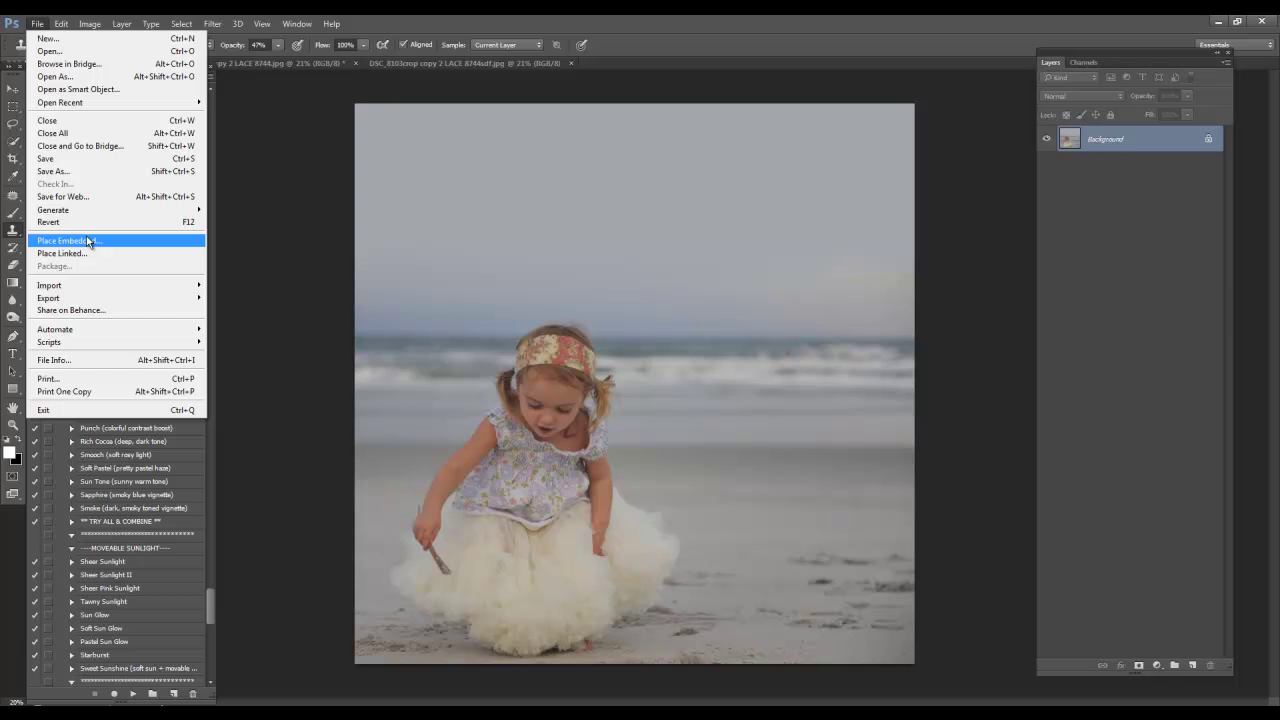
{"action": "left_click", "coordinate": [88, 241]}
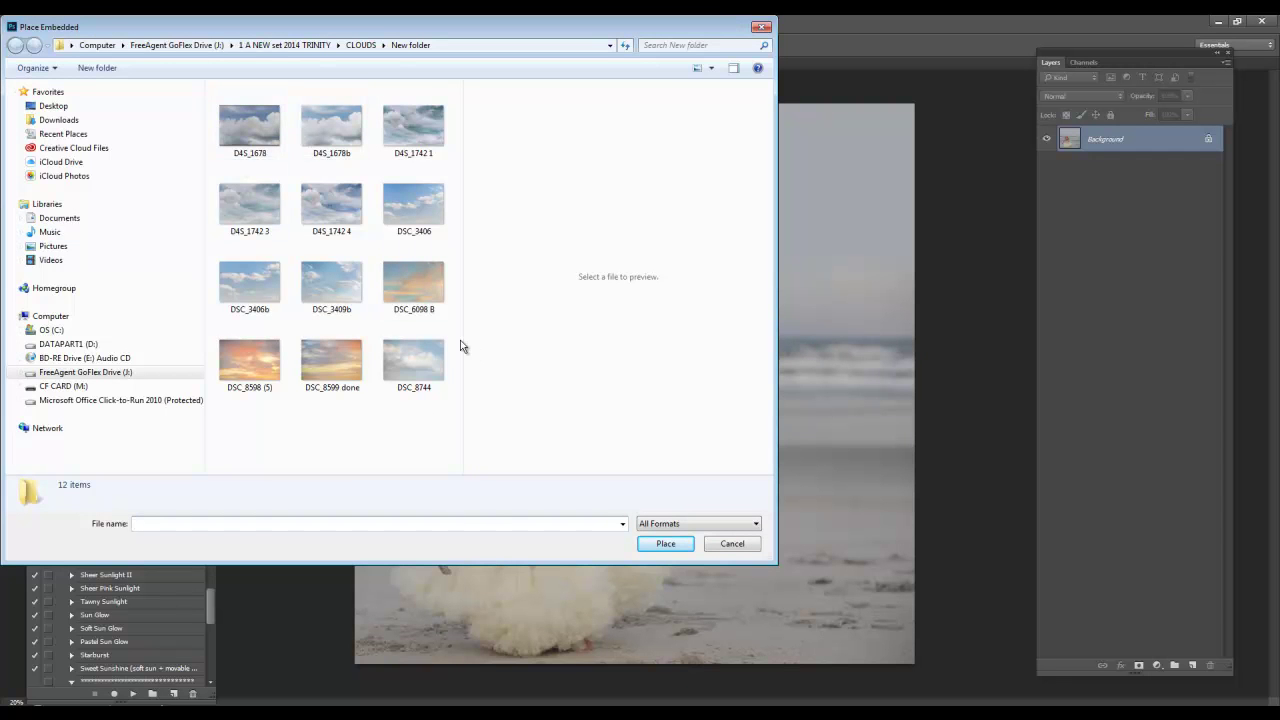
{"action": "left_click", "coordinate": [413, 356]}
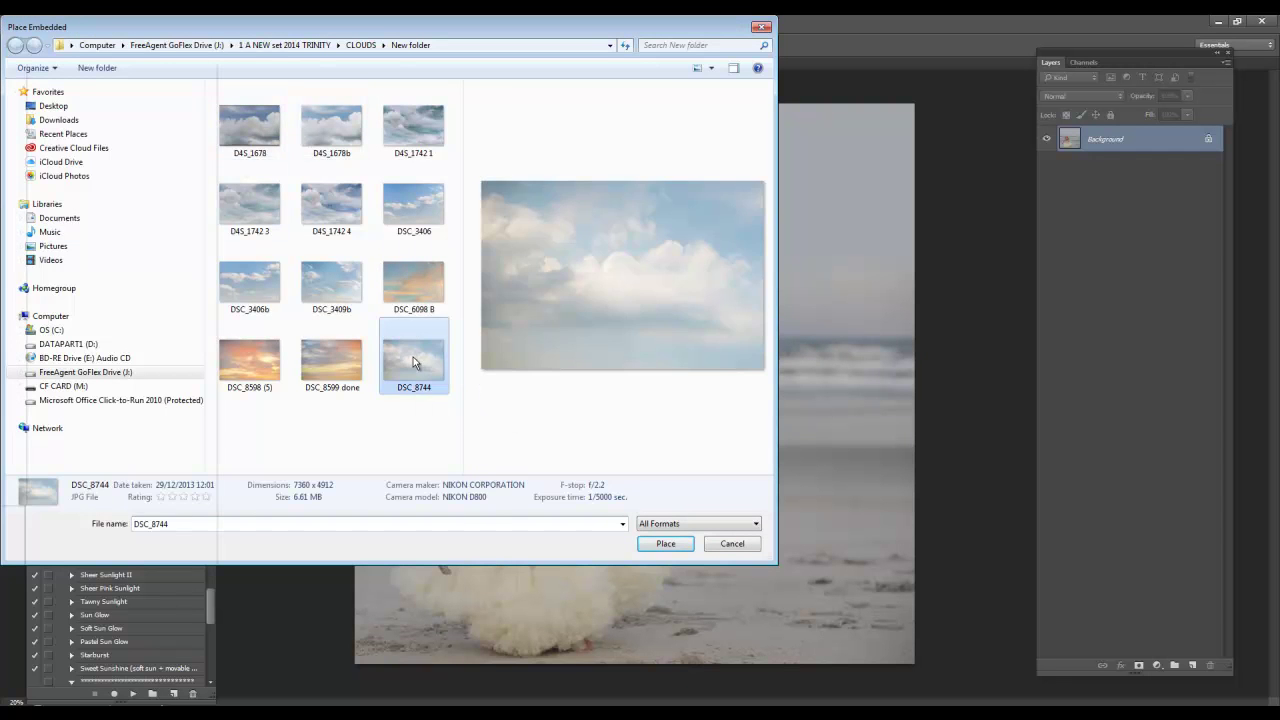
{"action": "double_click", "coordinate": [413, 356]}
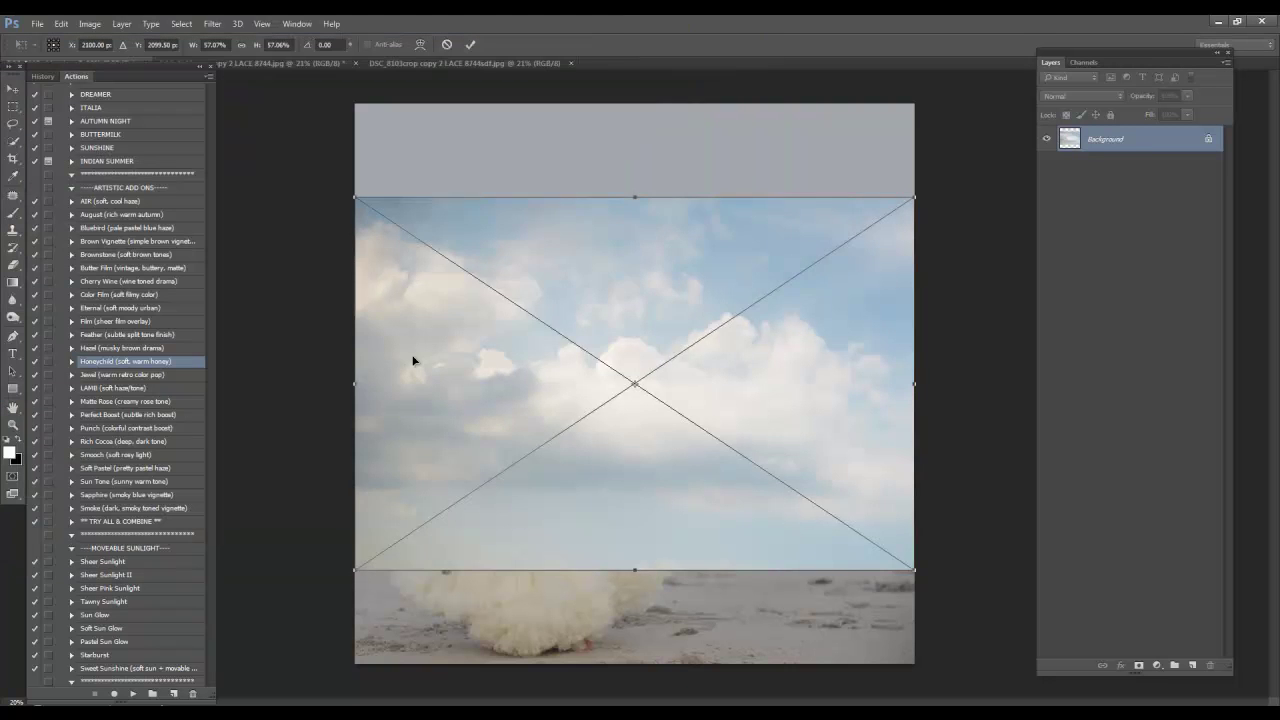
{"action": "left_click_drag", "start_coordinate": [617, 383], "coordinate": [620, 189]}
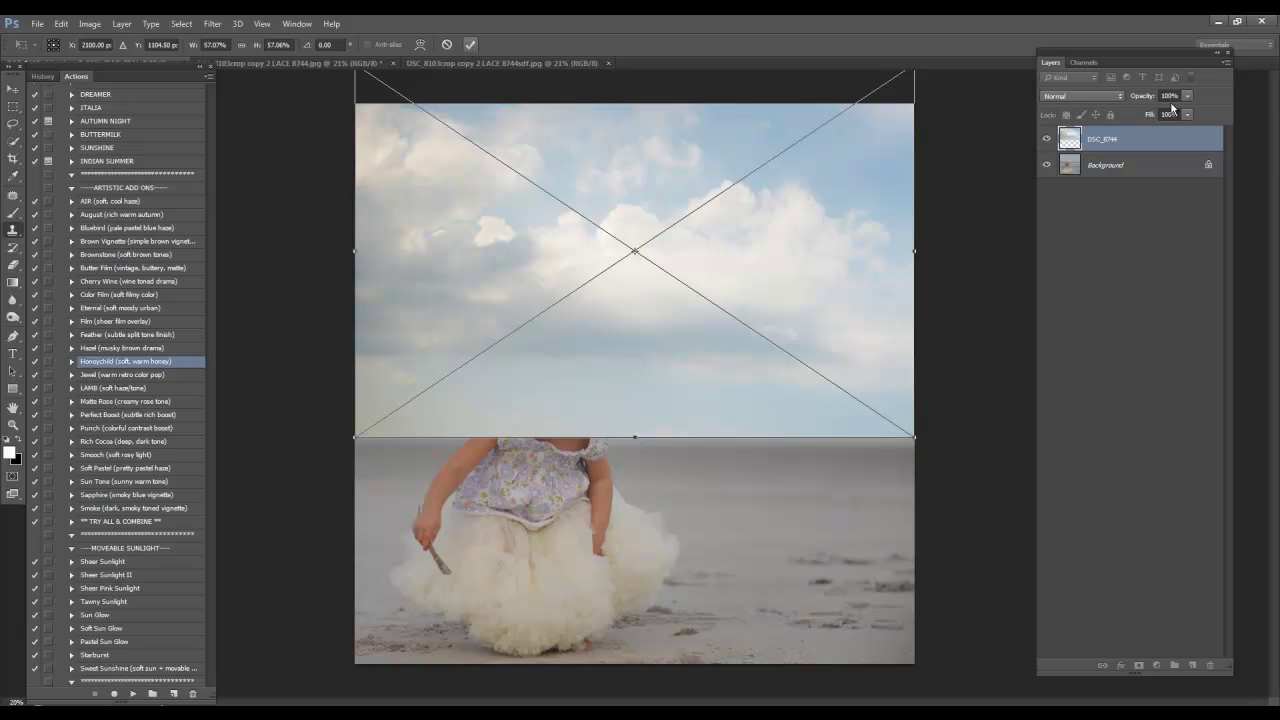
{"action": "key", "text": "Return"}
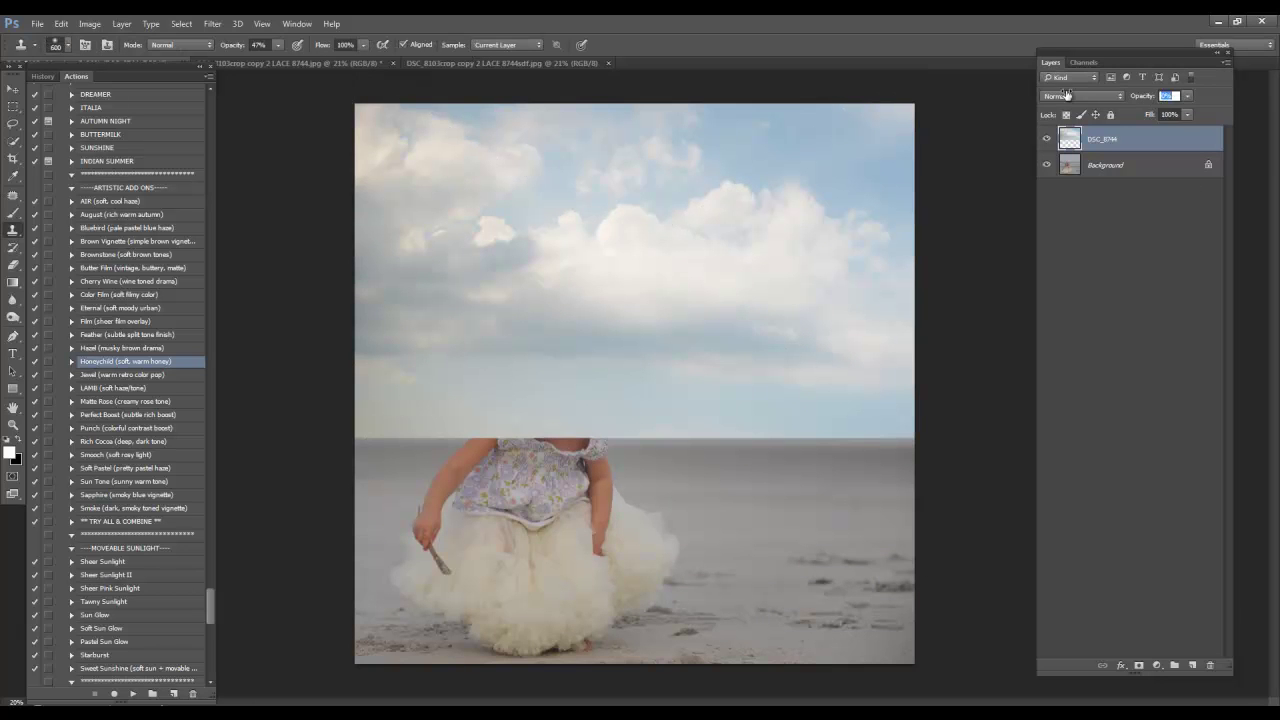
{"action": "type", "text": "33"}
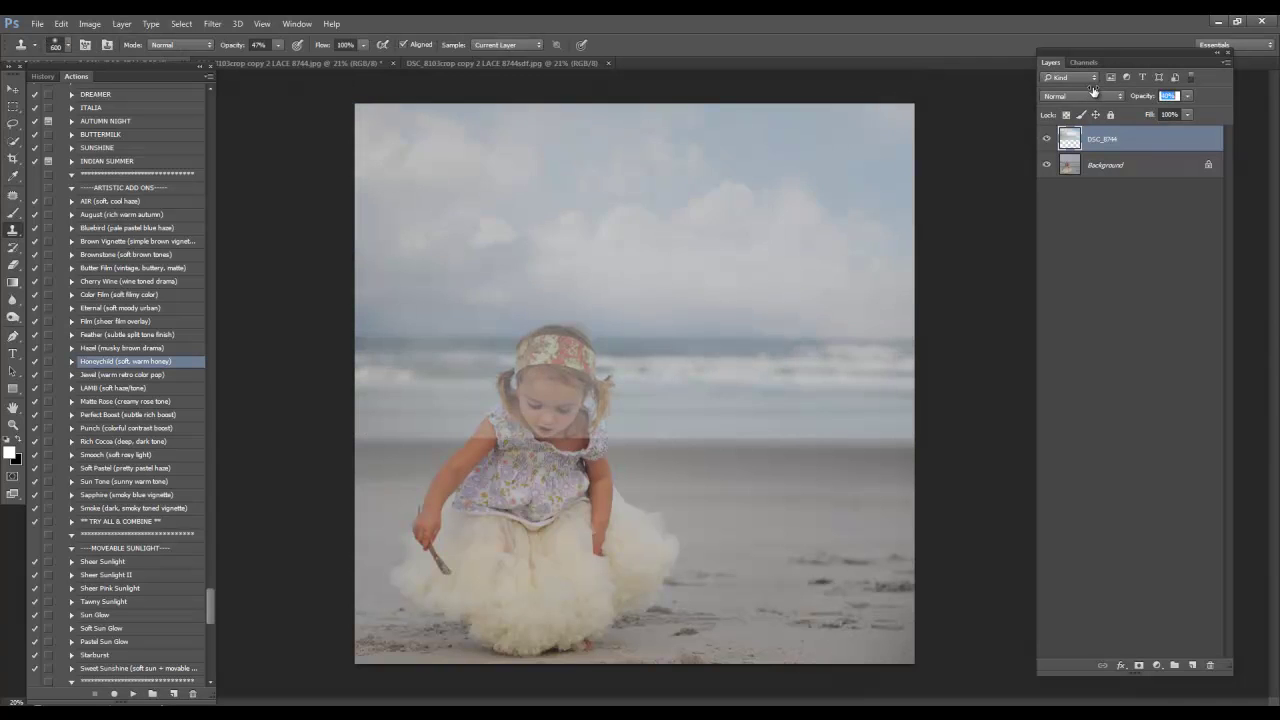
{"action": "type", "text": "51"}
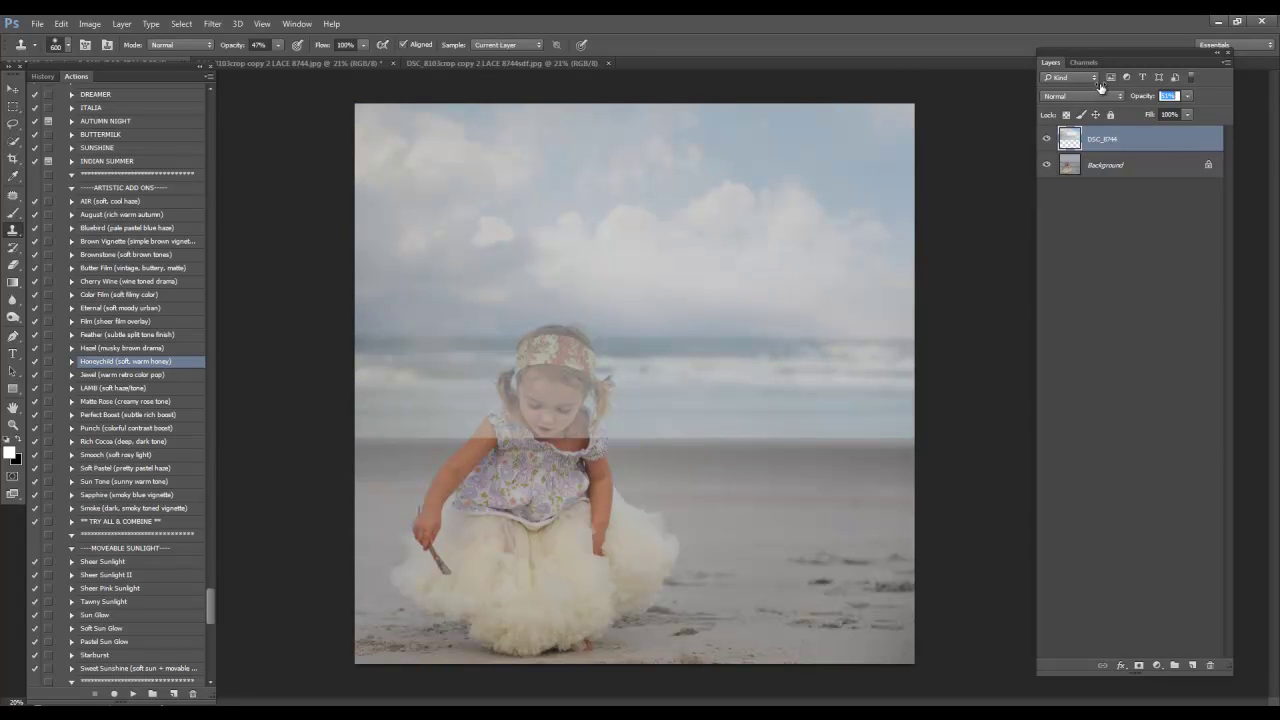
{"action": "key", "text": "Return"}
Step: Add a layer mask to the cloud layer and ready a black brush at 100%
{"action": "left_click", "coordinate": [1139, 667]}
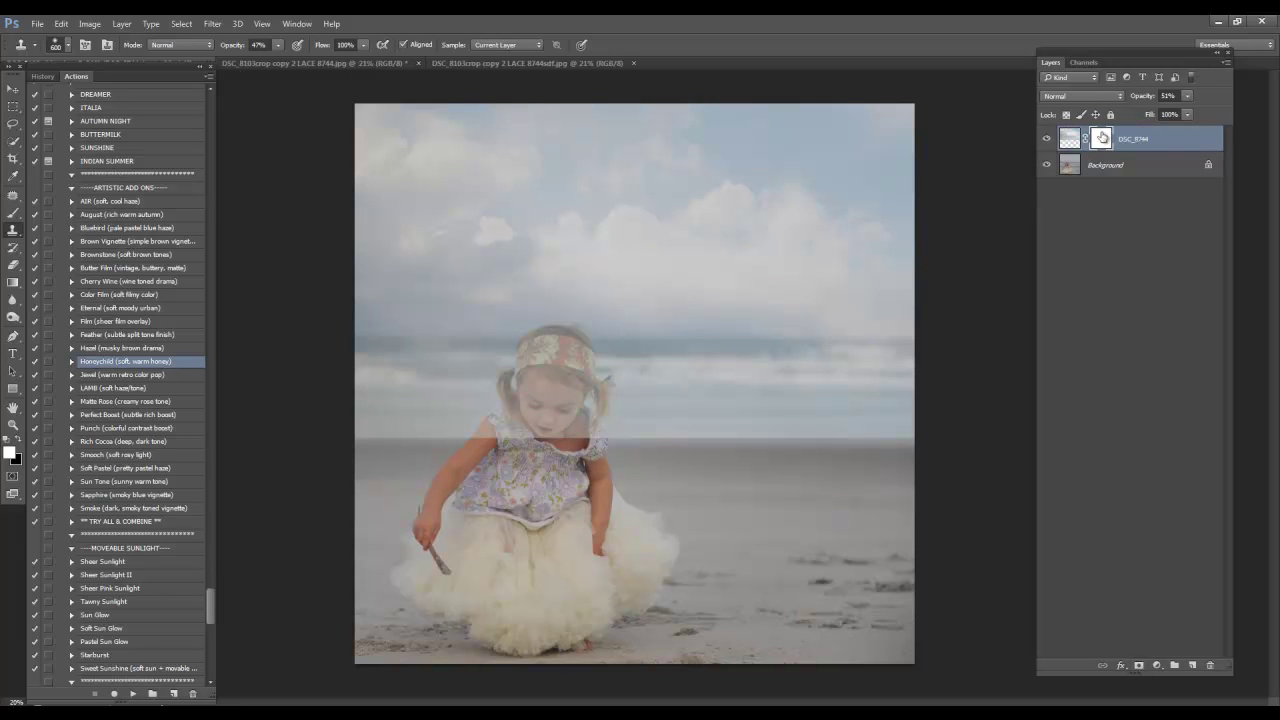
{"action": "left_click", "coordinate": [19, 441]}
{"action": "left_click", "coordinate": [13, 215]}
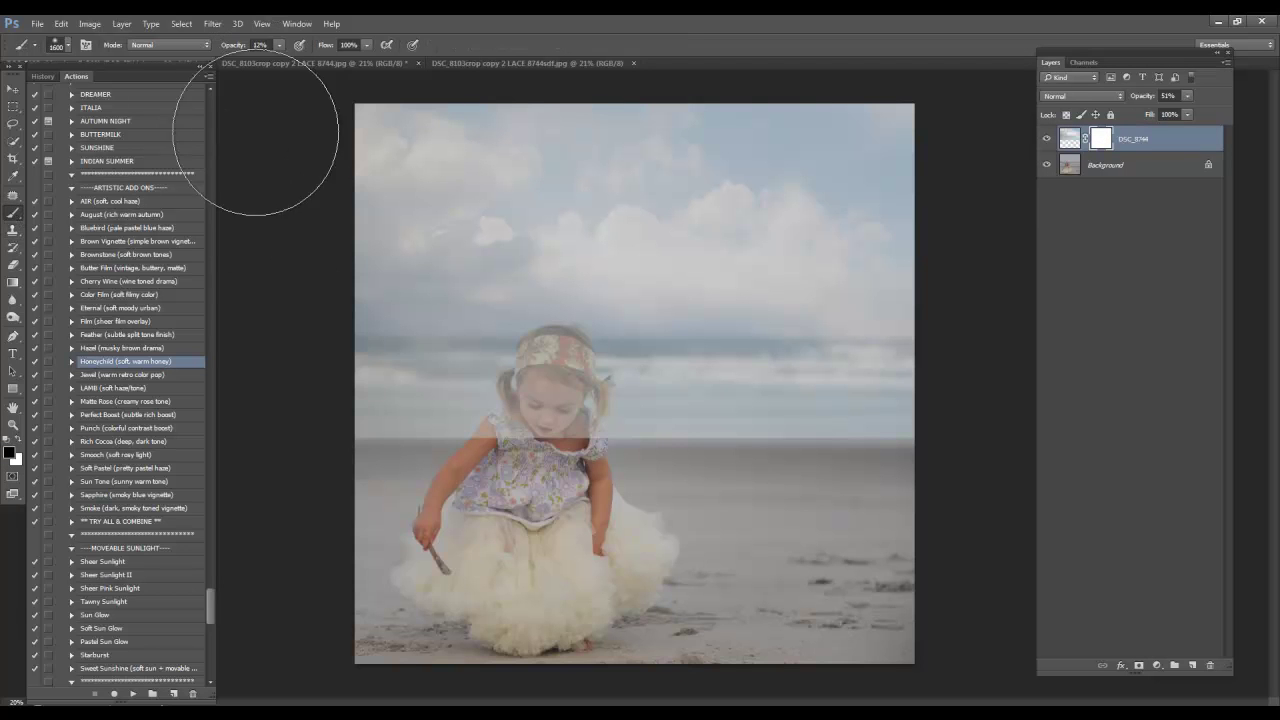
{"action": "double_click", "coordinate": [255, 45]}
{"action": "type", "text": "100"}
{"action": "key", "text": "Return"}
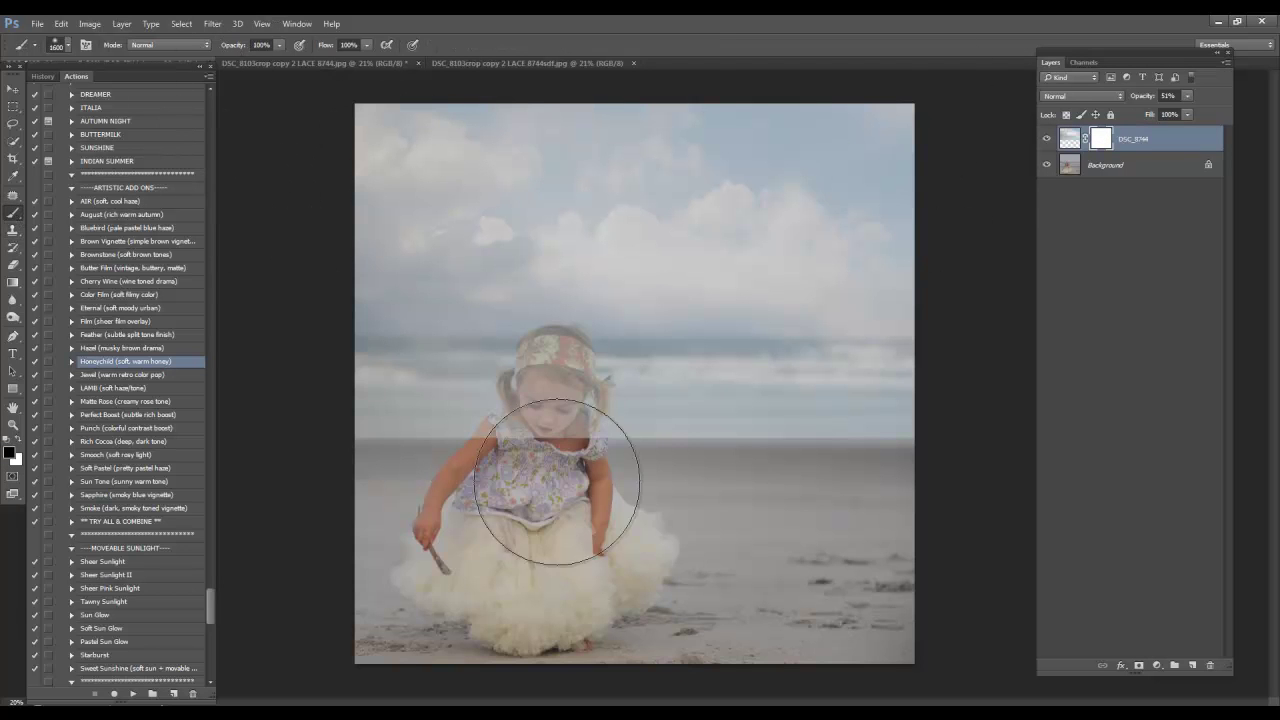
Step: Paint the mask with a 500–600 px brush to hide clouds over the girl, horizon and sea
{"action": "key", "text": "bracketleft"}
{"action": "key", "text": "bracketleft"}
{"action": "key", "text": "bracketleft"}
{"action": "key", "text": "bracketleft"}
{"action": "key", "text": "bracketleft"}
{"action": "key", "text": "bracketleft"}
{"action": "key", "text": "bracketleft"}
{"action": "key", "text": "bracketleft"}
{"action": "key", "text": "bracketleft"}
{"action": "key", "text": "bracketleft"}
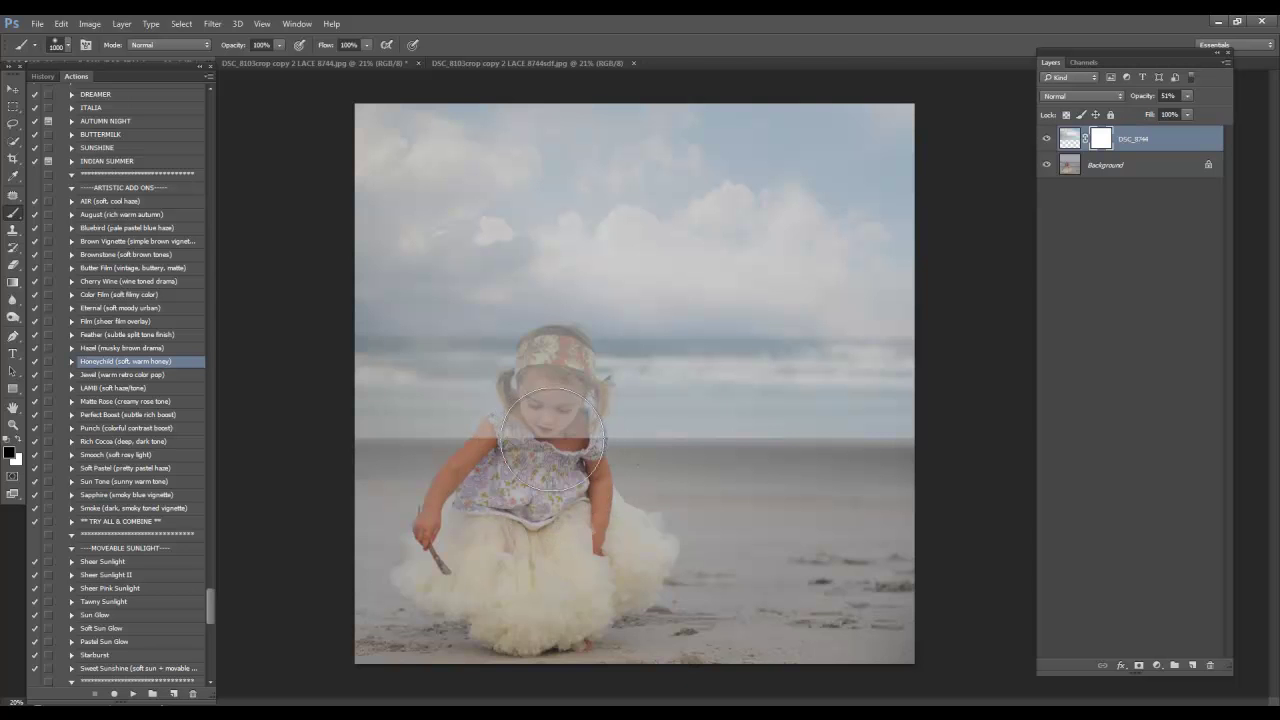
{"action": "mouse_move", "coordinate": [546, 358]}
{"action": "left_mouse_down"}
{"action": "mouse_move", "coordinate": [552, 416]}
{"action": "mouse_move", "coordinate": [538, 379]}
{"action": "mouse_move", "coordinate": [554, 355]}
{"action": "mouse_move", "coordinate": [515, 388]}
{"action": "mouse_move", "coordinate": [380, 385]}
{"action": "left_mouse_up"}
{"action": "left_click_drag", "start_coordinate": [377, 451], "coordinate": [1017, 420]}
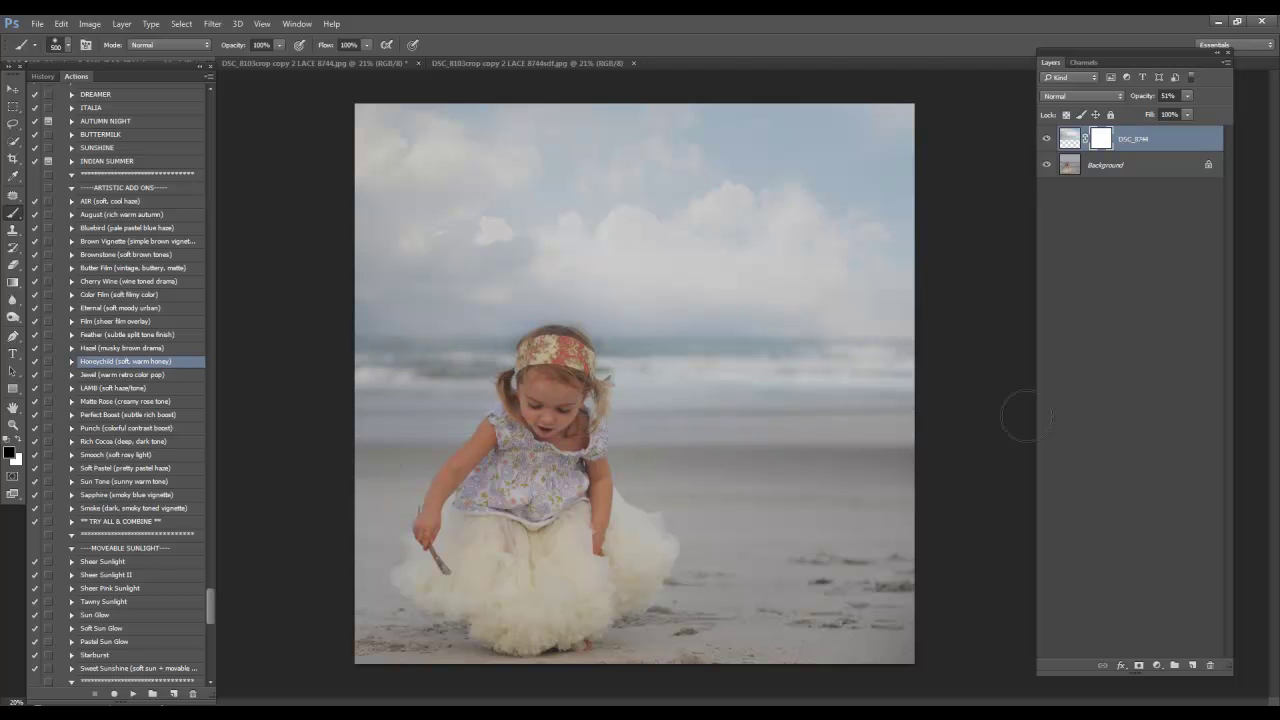
{"action": "key", "text": "bracketright"}
{"action": "key", "text": "bracketright"}
{"action": "key", "text": "bracketright"}
{"action": "key", "text": "bracketright"}
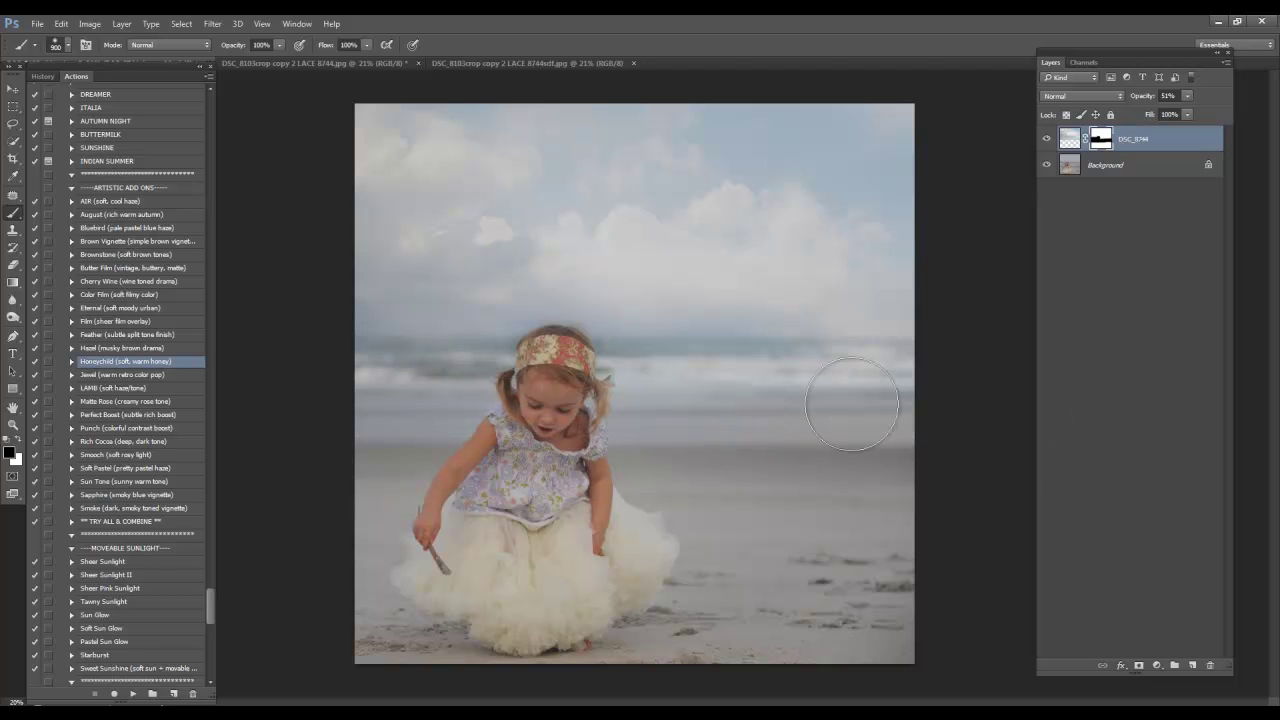
{"action": "mouse_move", "coordinate": [857, 400]}
{"action": "left_mouse_down"}
{"action": "mouse_move", "coordinate": [484, 420]}
{"action": "mouse_move", "coordinate": [868, 413]}
{"action": "mouse_move", "coordinate": [376, 404]}
{"action": "mouse_move", "coordinate": [519, 384]}
{"action": "mouse_move", "coordinate": [675, 399]}
{"action": "mouse_move", "coordinate": [914, 392]}
{"action": "mouse_move", "coordinate": [648, 405]}
{"action": "mouse_move", "coordinate": [335, 398]}
{"action": "left_mouse_up"}
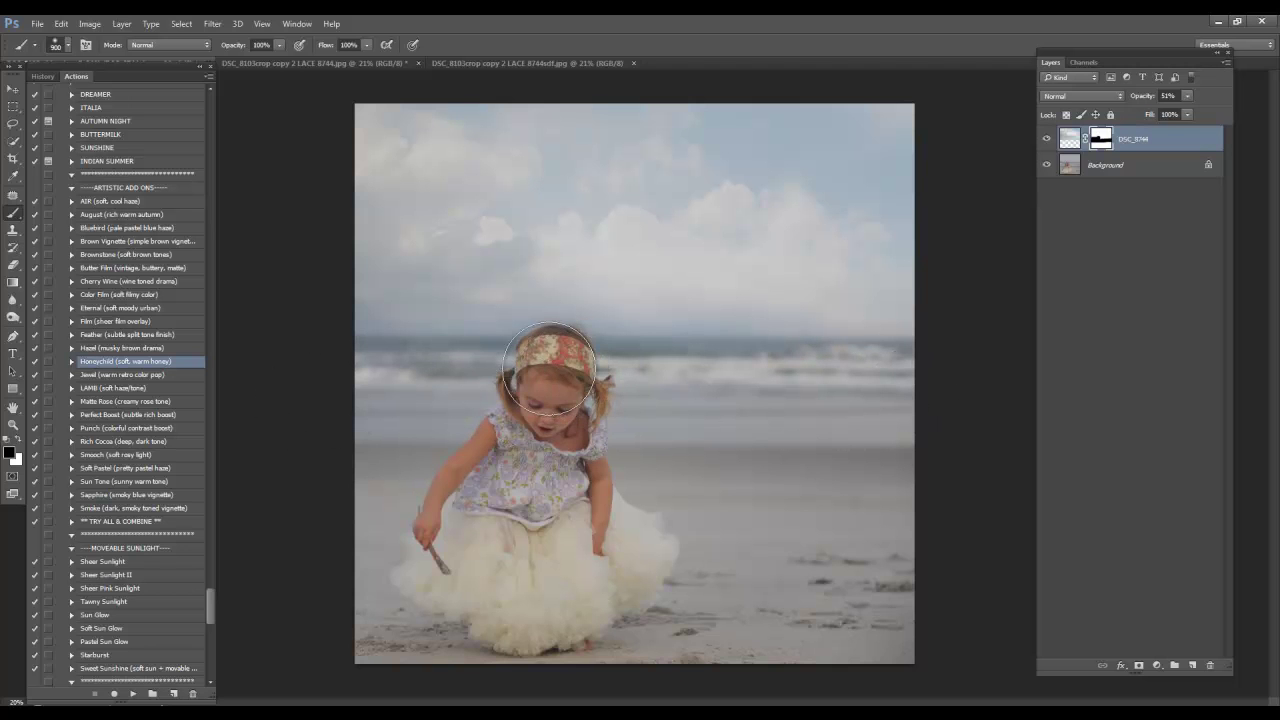
{"action": "left_click_drag", "start_coordinate": [700, 400], "coordinate": [771, 443]}
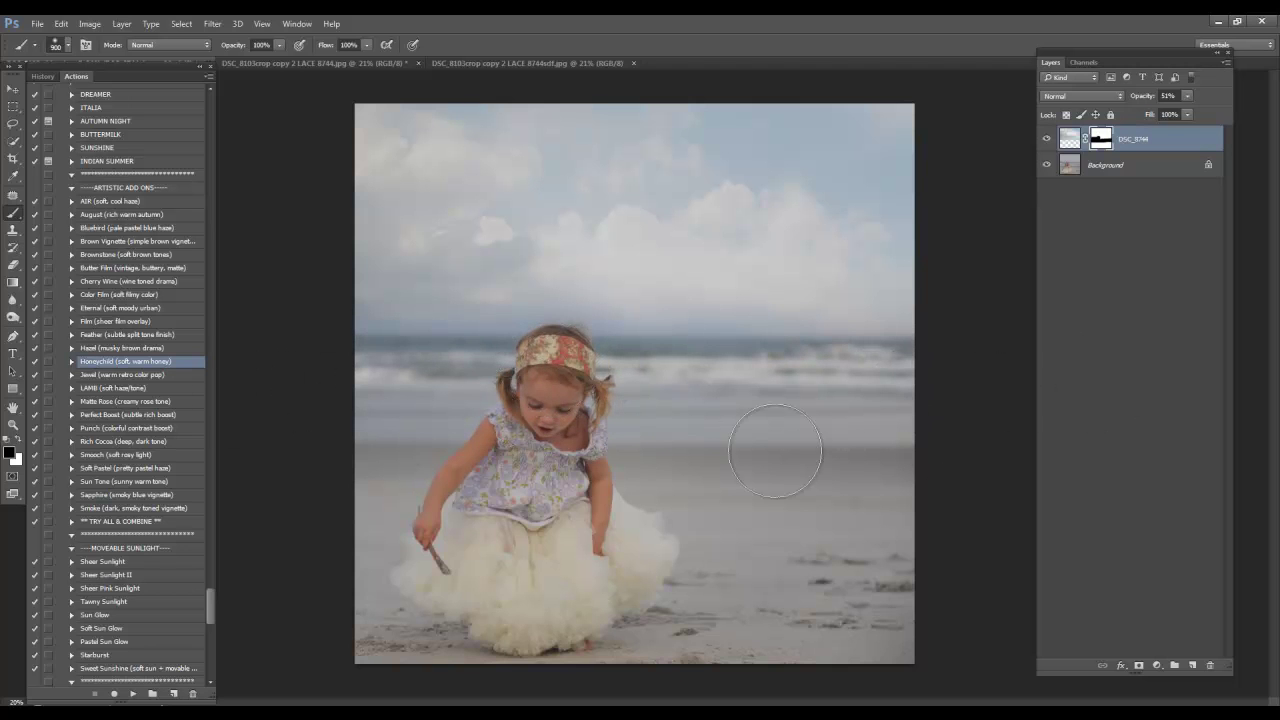
{"action": "left_click_drag", "start_coordinate": [227, 50], "coordinate": [182, 52]}
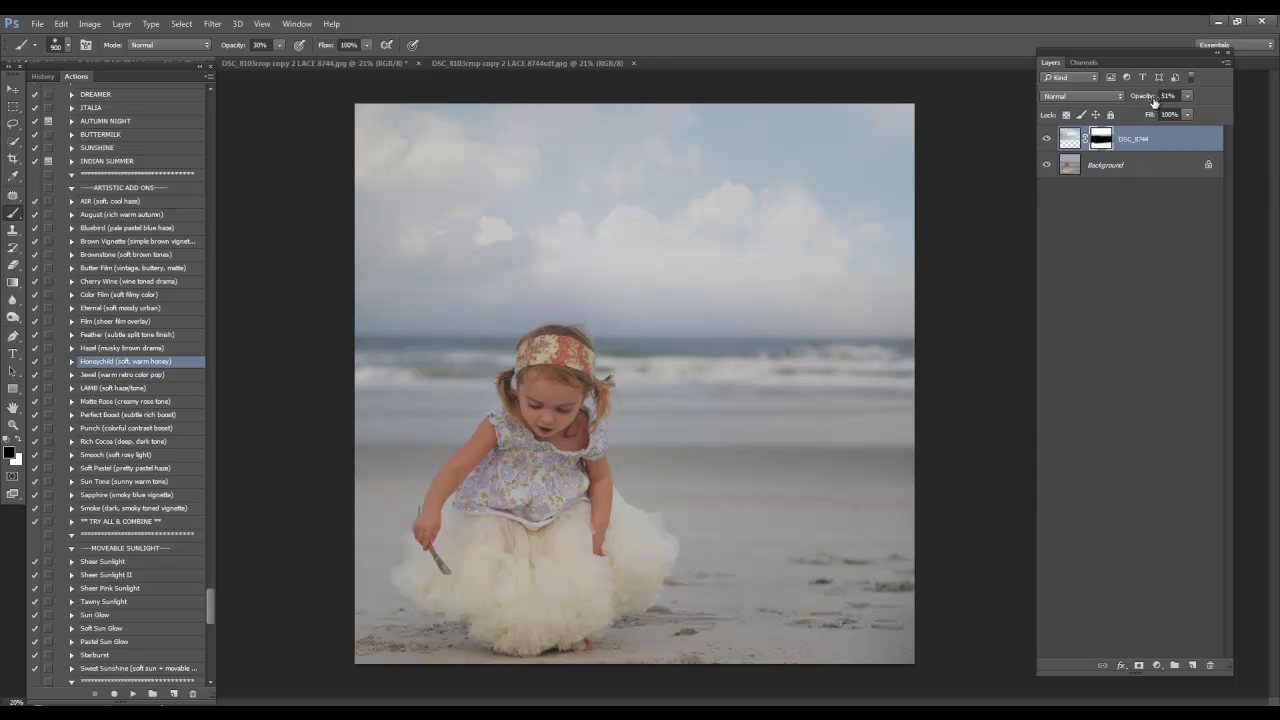
Step: Set the cloud layer opacity to 70% and save History Snapshot 1
{"action": "left_click_drag", "start_coordinate": [1145, 100], "coordinate": [1181, 98]}
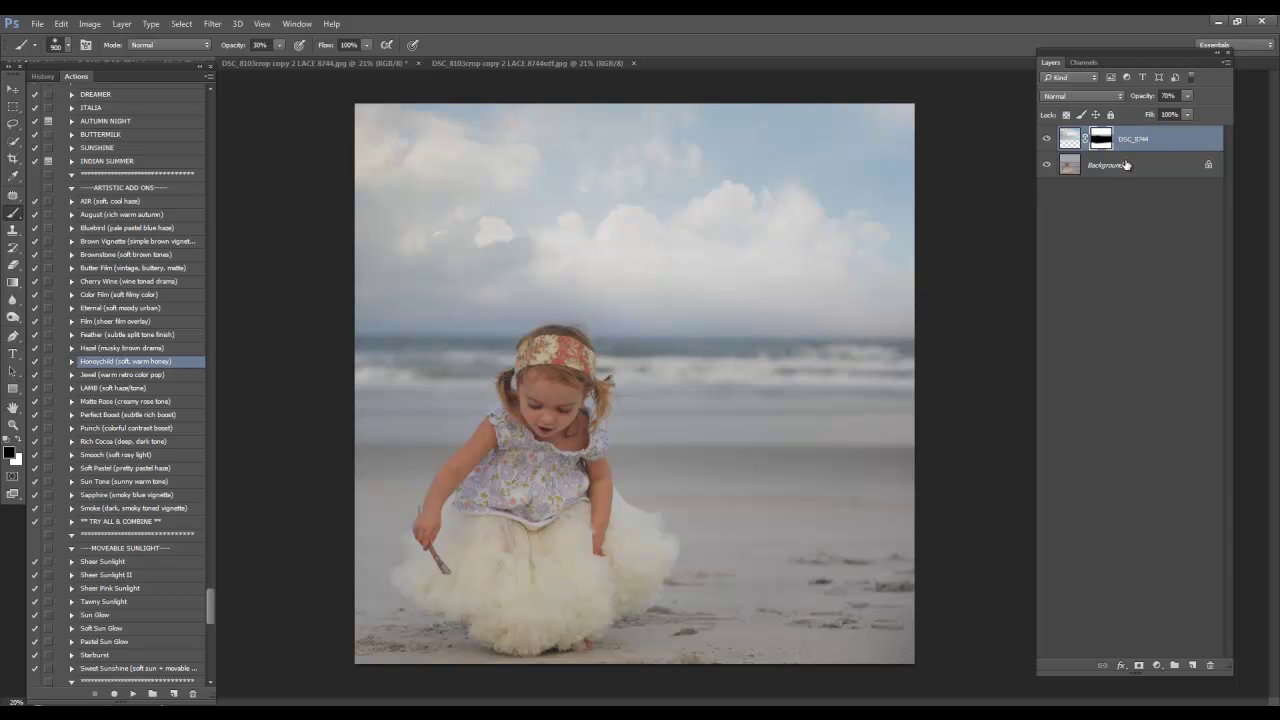
{"action": "left_click", "coordinate": [42, 76]}
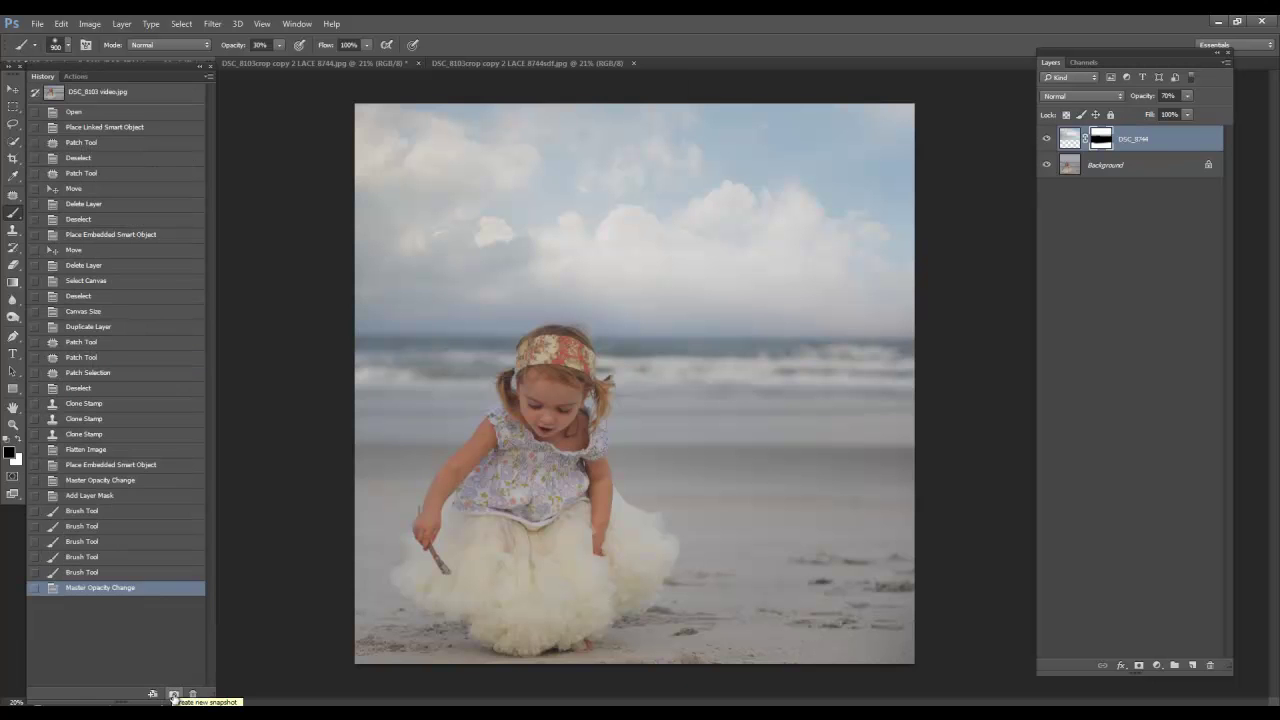
{"action": "left_click", "coordinate": [173, 695]}
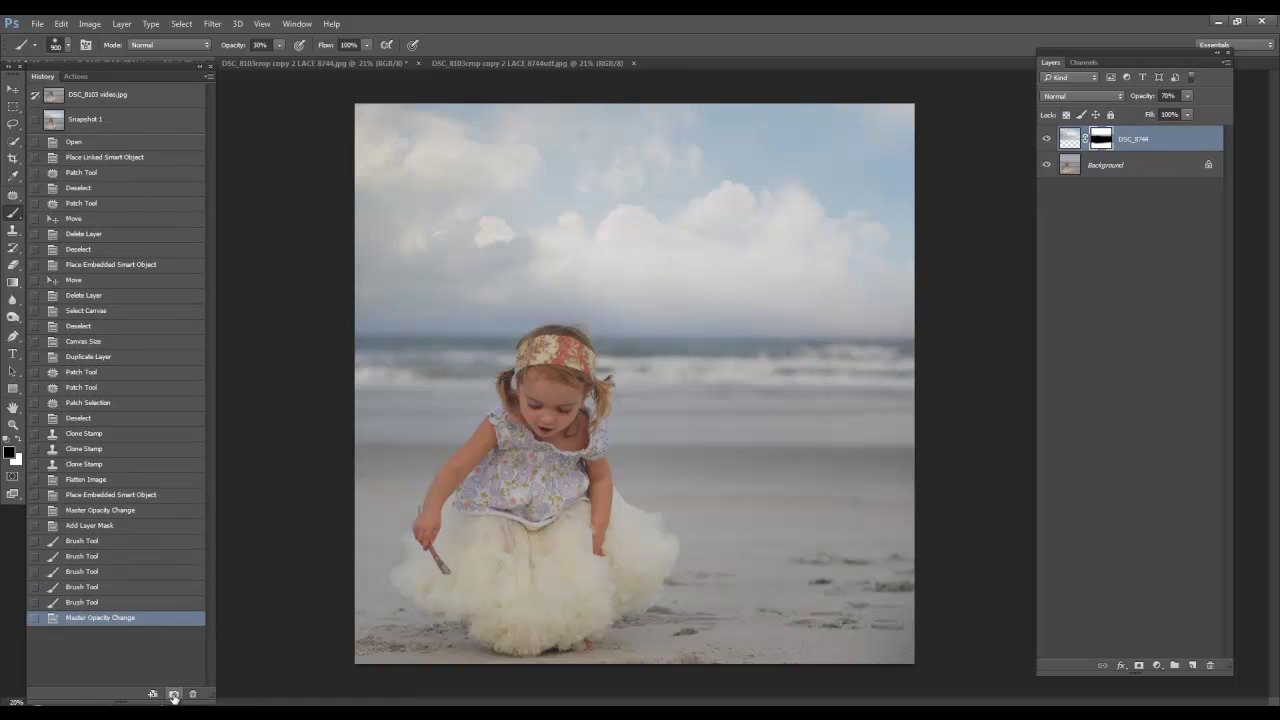
{"action": "left_click", "coordinate": [80, 76]}
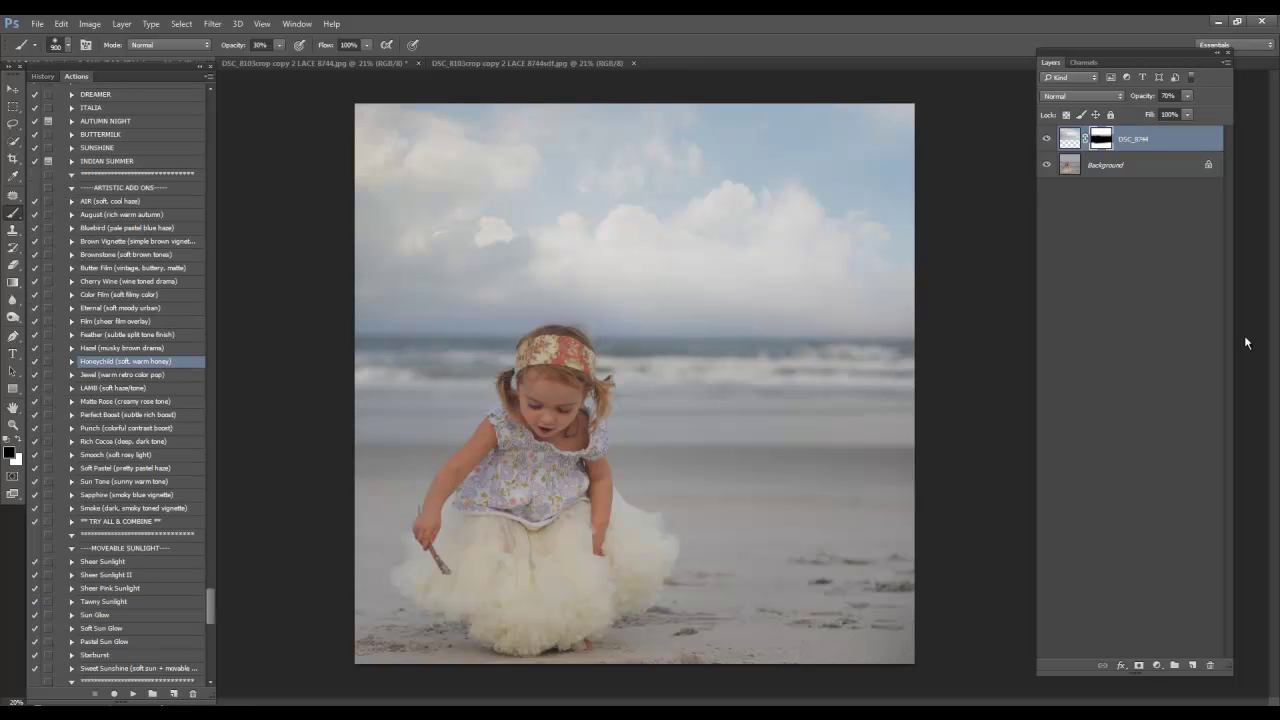
Step: Flatten the image and play the LACE action from the Actions panel
{"action": "right_click", "coordinate": [1118, 164]}
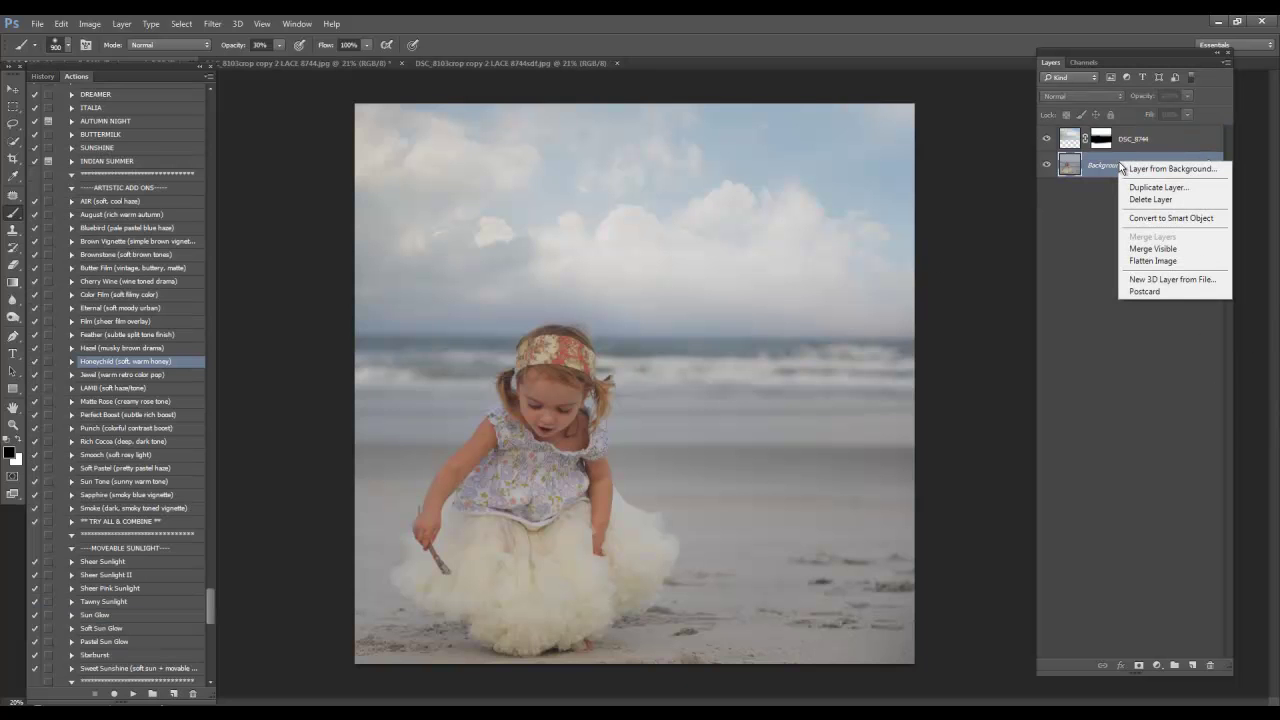
{"action": "left_click", "coordinate": [1152, 262]}
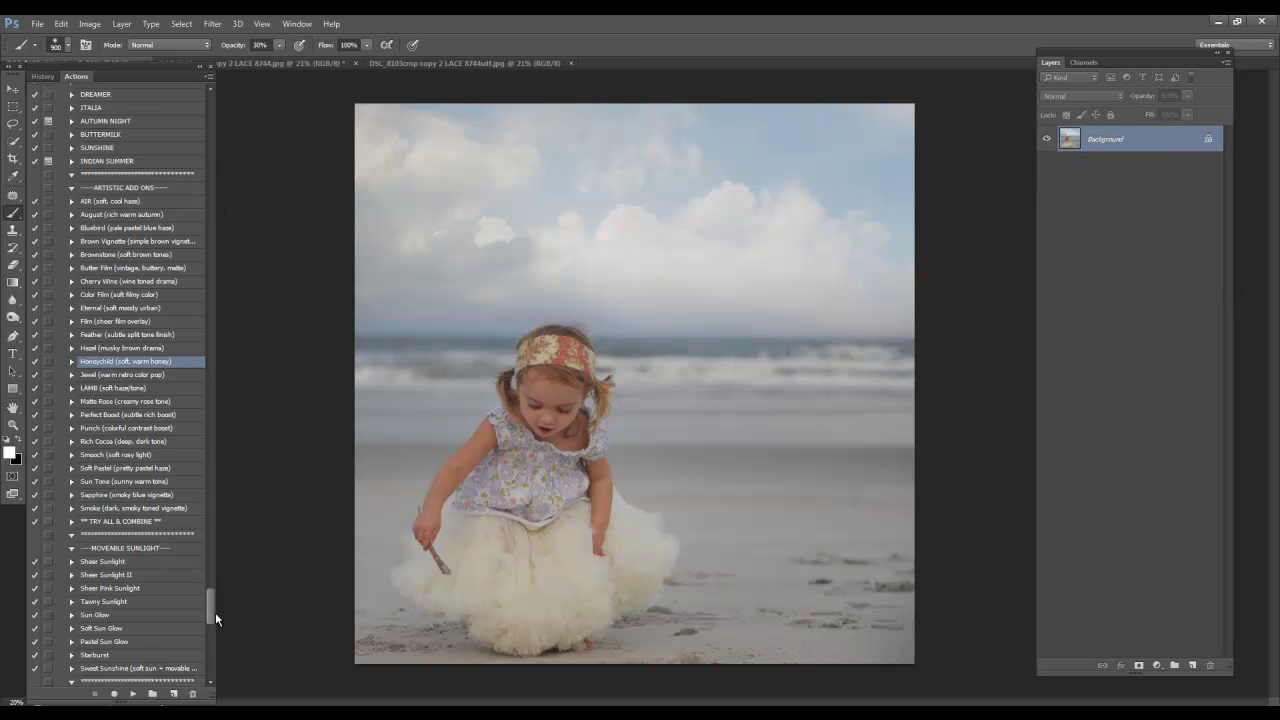
{"action": "left_click_drag", "start_coordinate": [215, 612], "coordinate": [213, 600]}
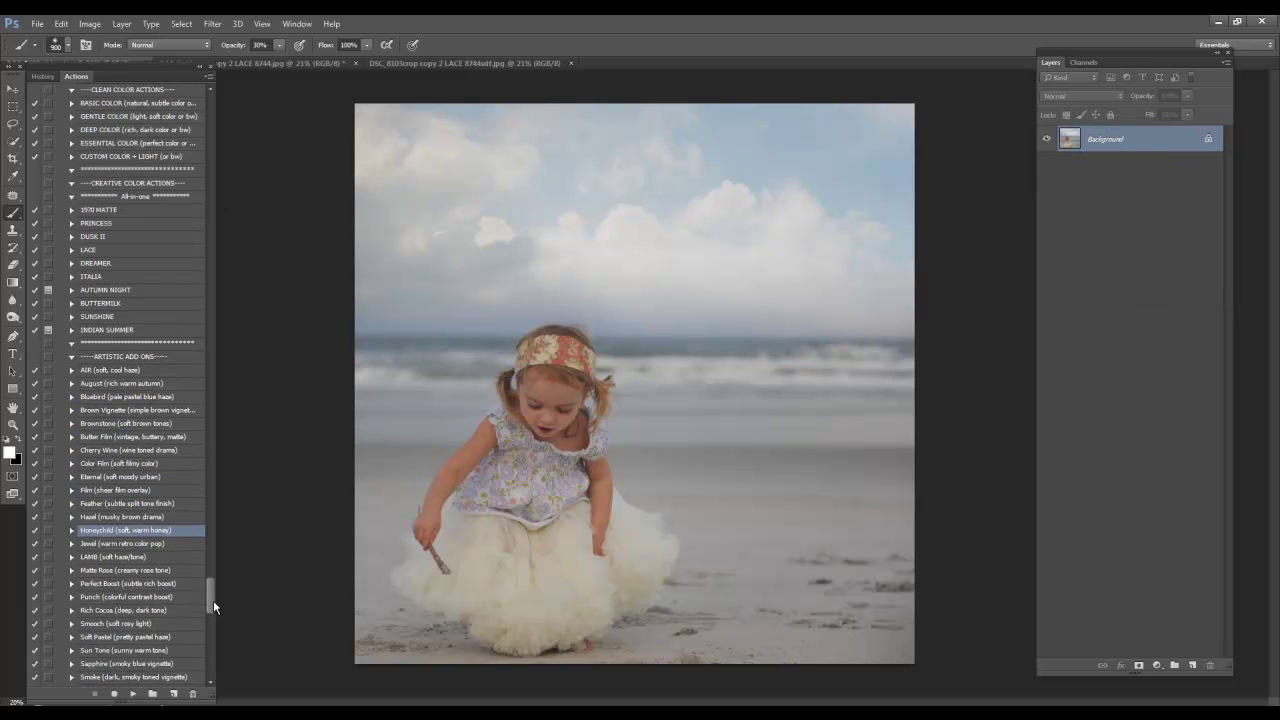
{"action": "left_click", "coordinate": [131, 250]}
{"action": "left_click", "coordinate": [134, 693]}
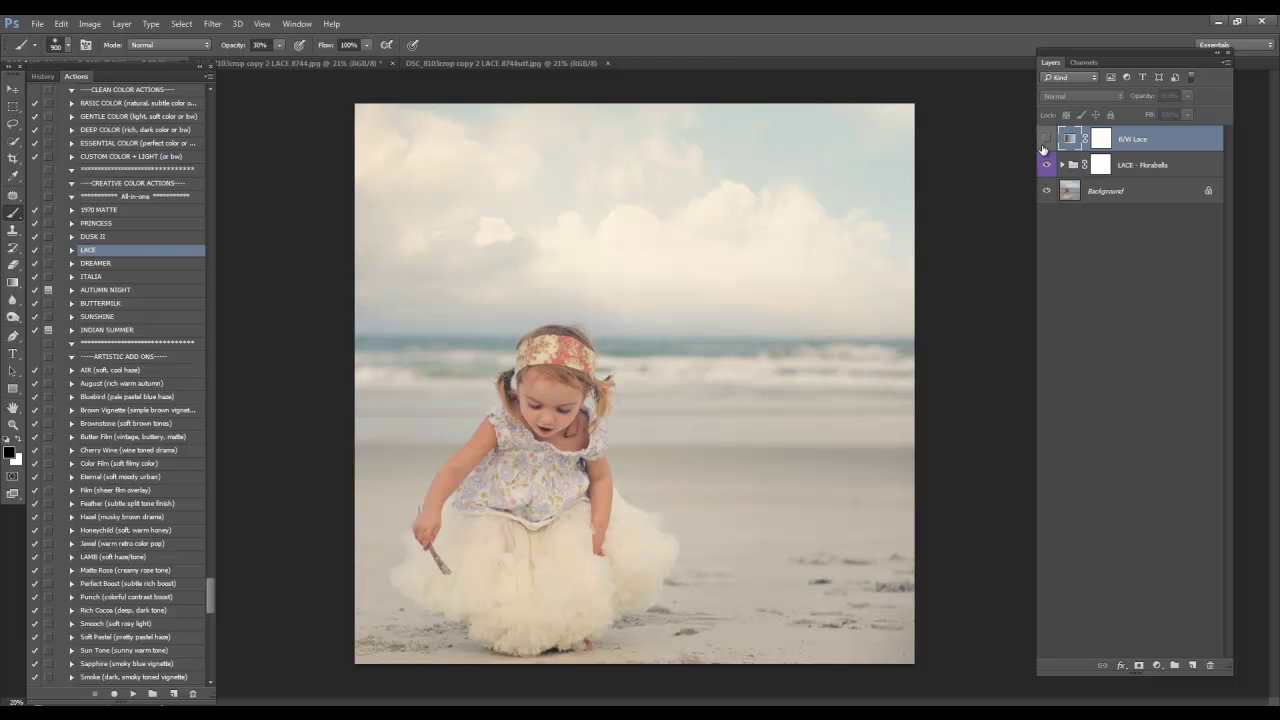
Step: Compare the Lace layers and lower Smokey Lace opacity to about 12%
{"action": "left_click", "coordinate": [1048, 140]}
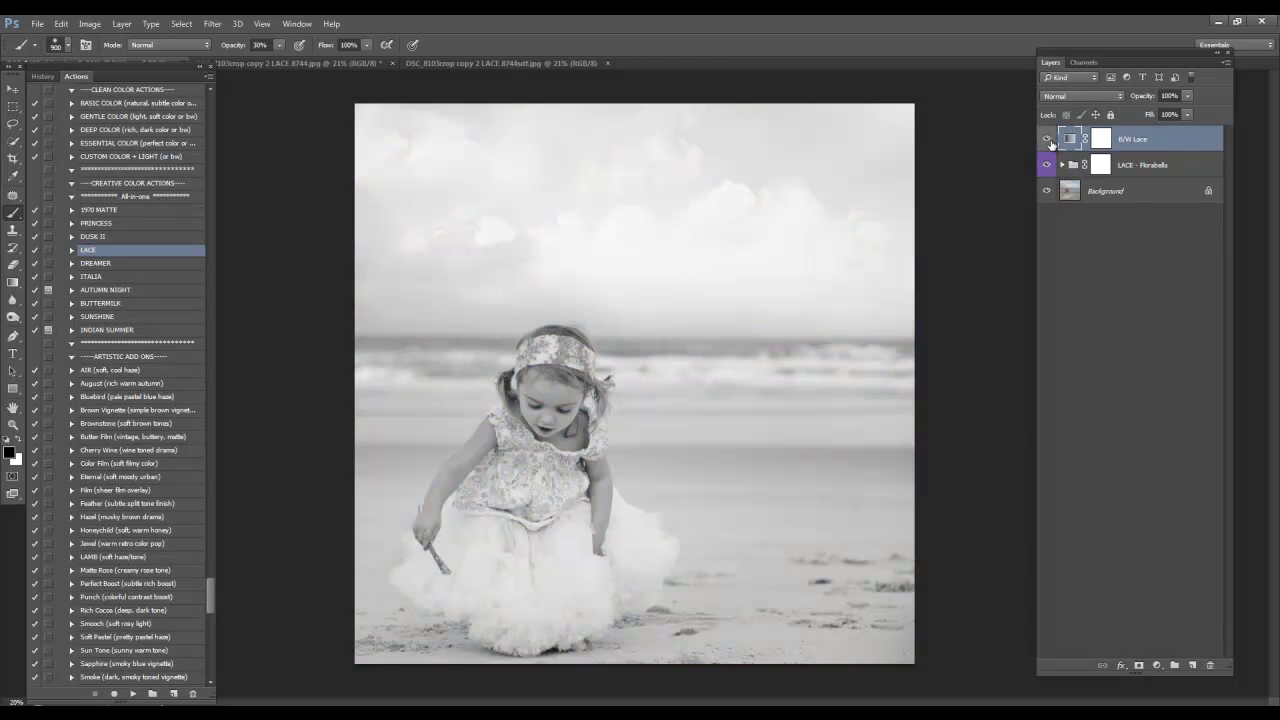
{"action": "left_click", "coordinate": [1048, 140]}
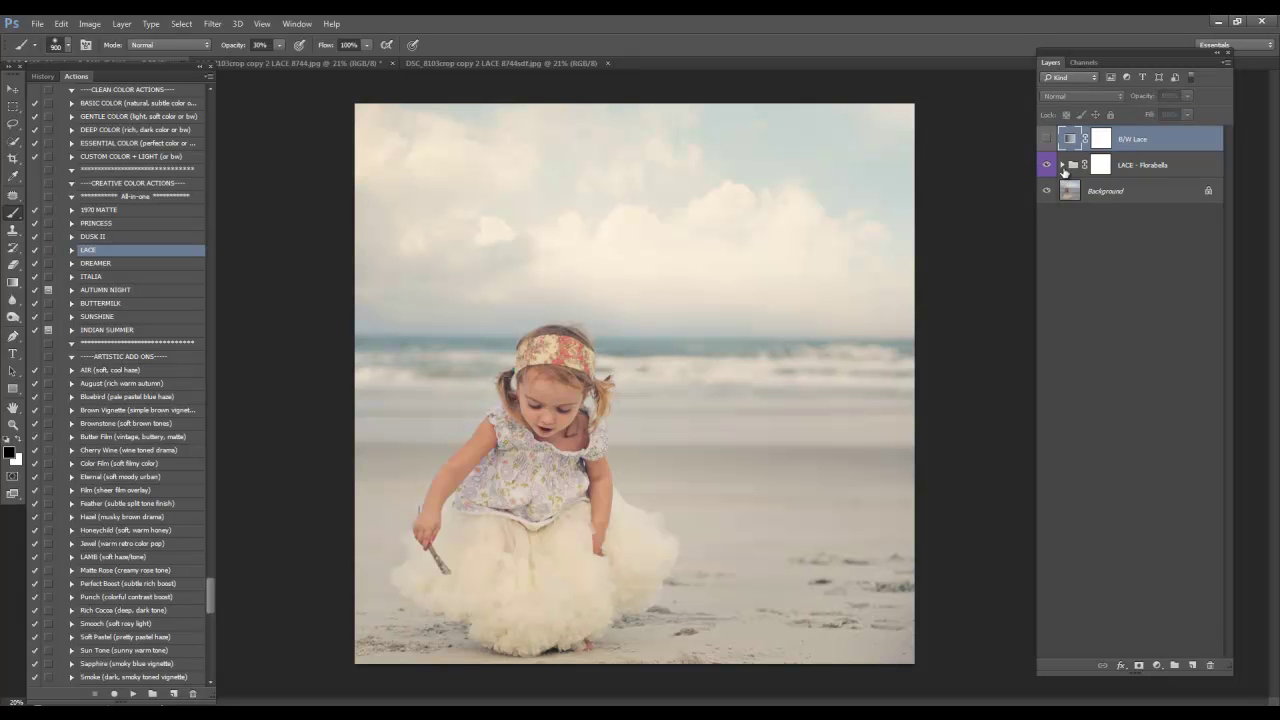
{"action": "left_click", "coordinate": [1063, 165]}
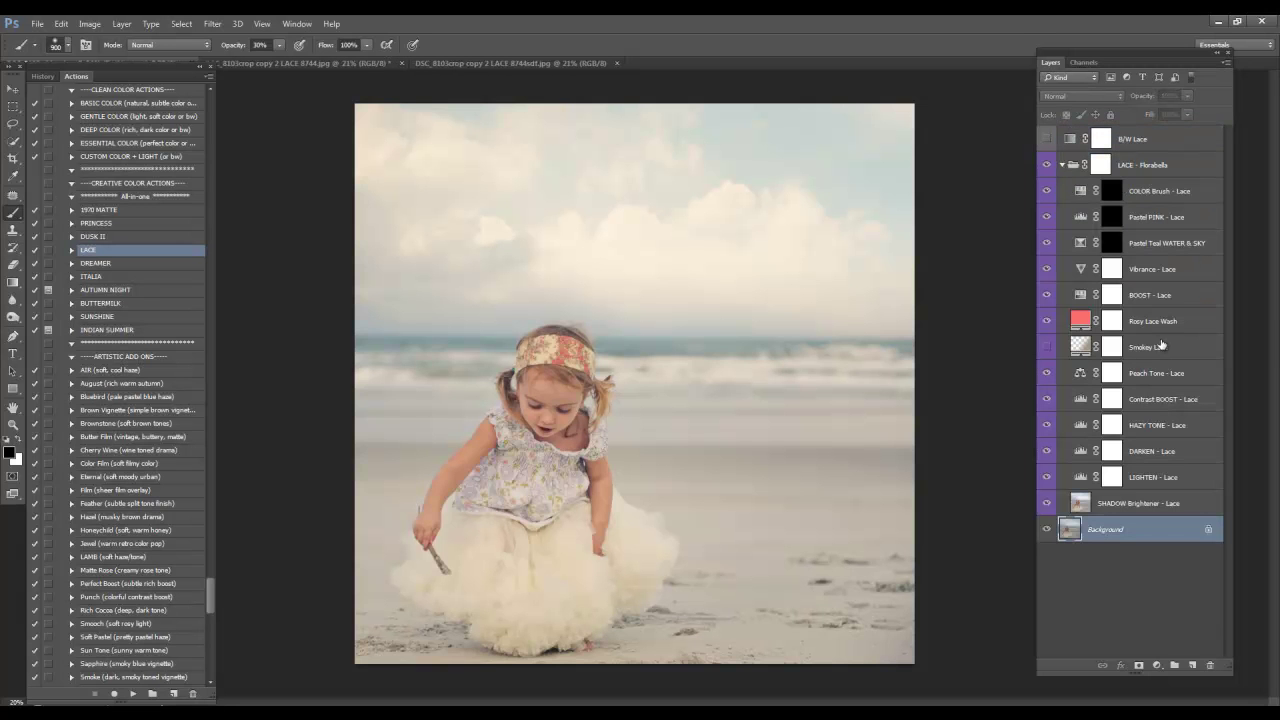
{"action": "left_click", "coordinate": [1045, 347]}
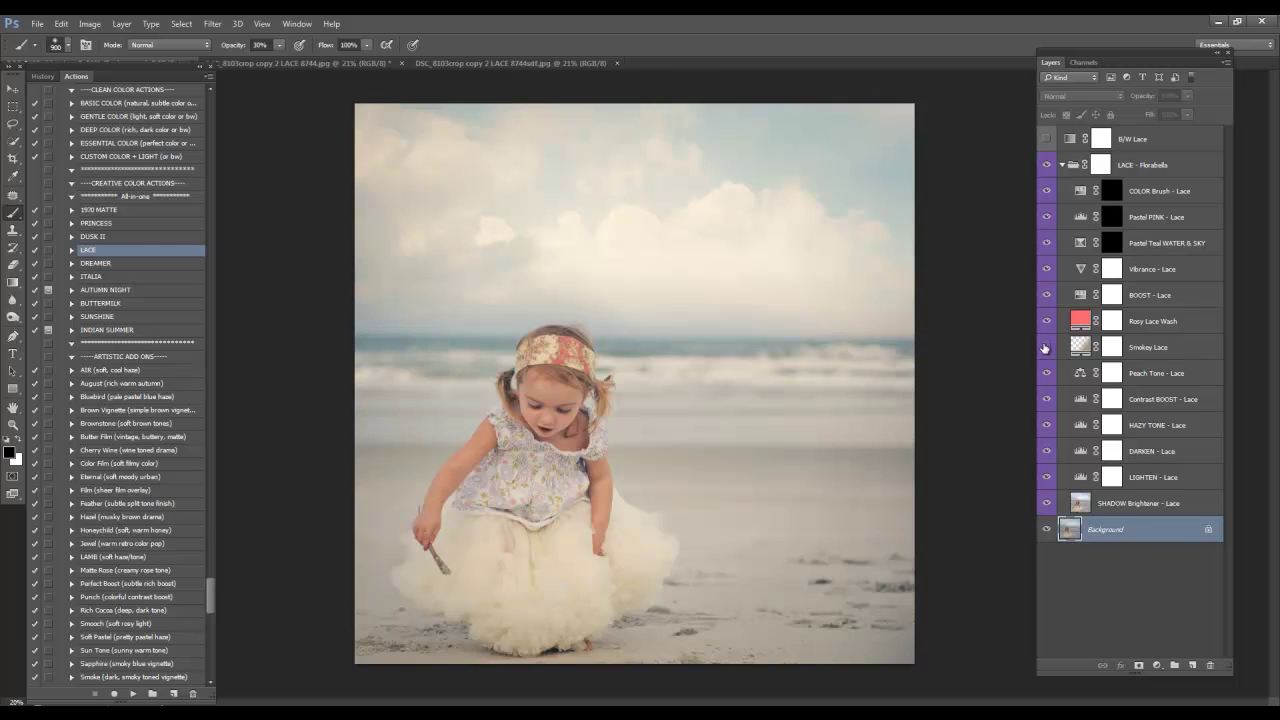
{"action": "left_click", "coordinate": [1045, 347]}
{"action": "left_click", "coordinate": [1045, 347]}
{"action": "left_click", "coordinate": [1145, 350]}
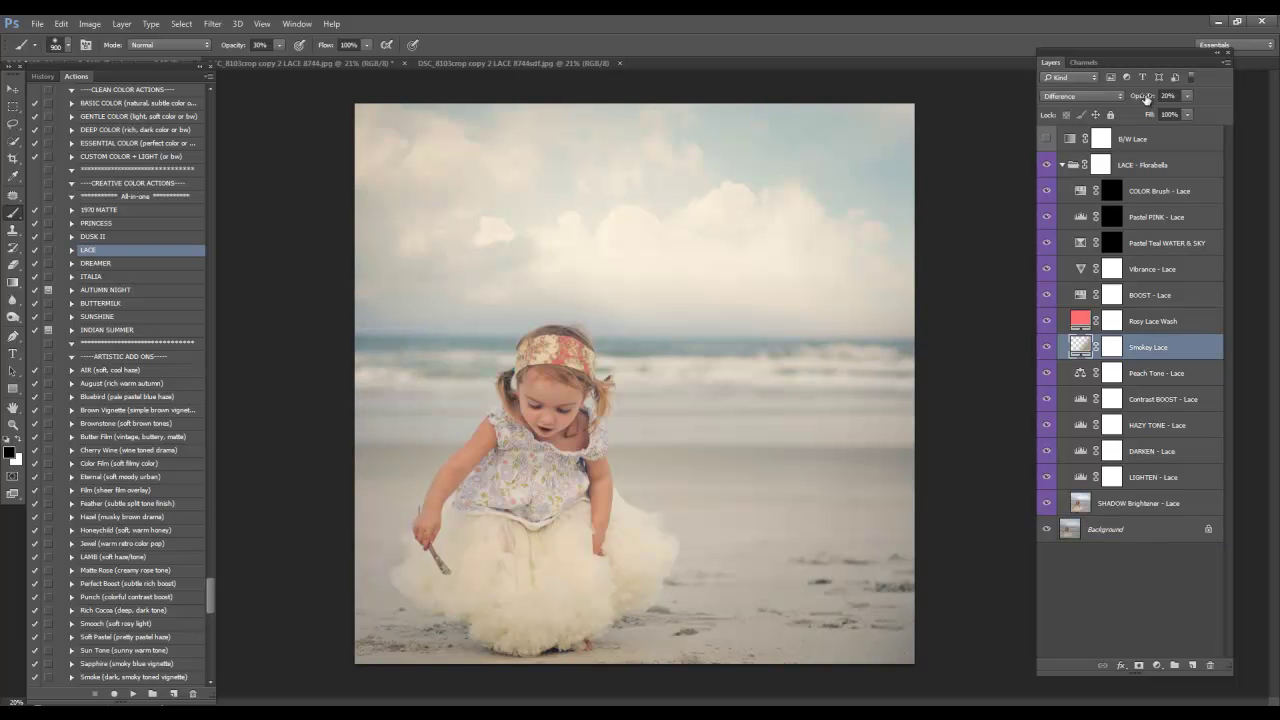
{"action": "left_click_drag", "start_coordinate": [1143, 96], "coordinate": [1105, 97]}
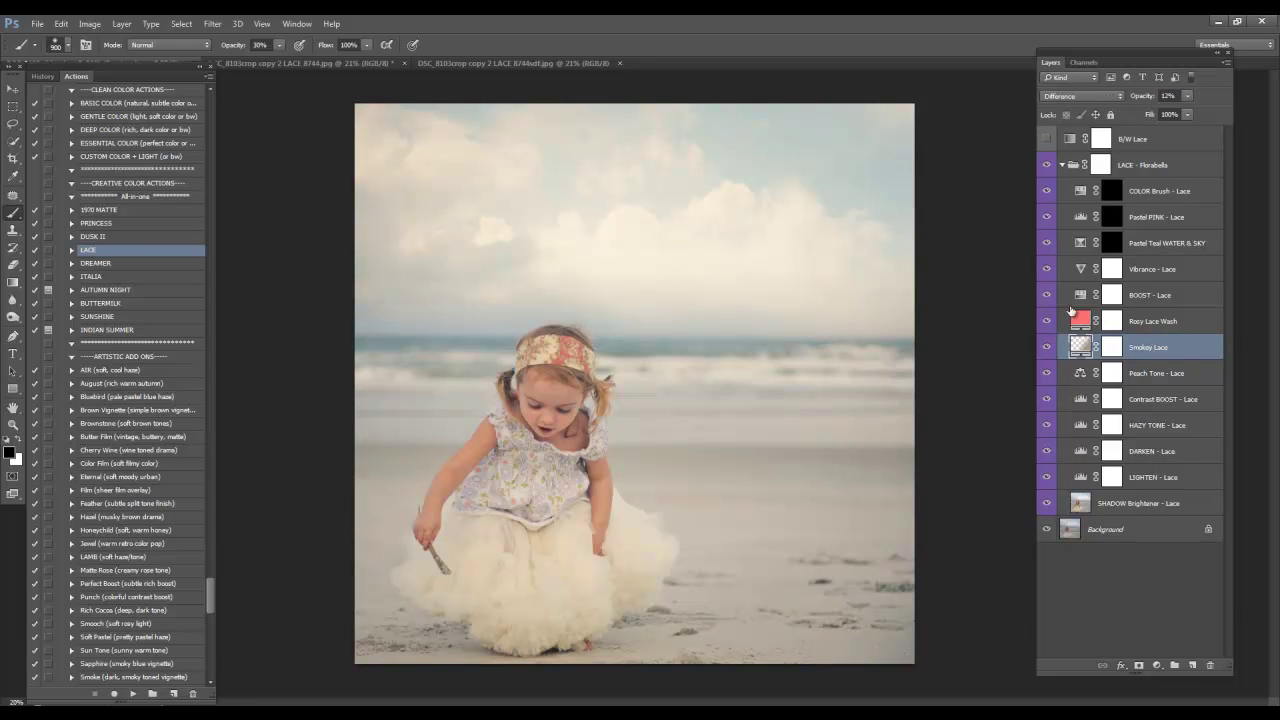
Step: Raise LIGHTEN - Lace to 80% opacity and mask its lightening off the sky
{"action": "left_click", "coordinate": [1150, 478]}
{"action": "left_click_drag", "start_coordinate": [1148, 96], "coordinate": [1166, 96]}
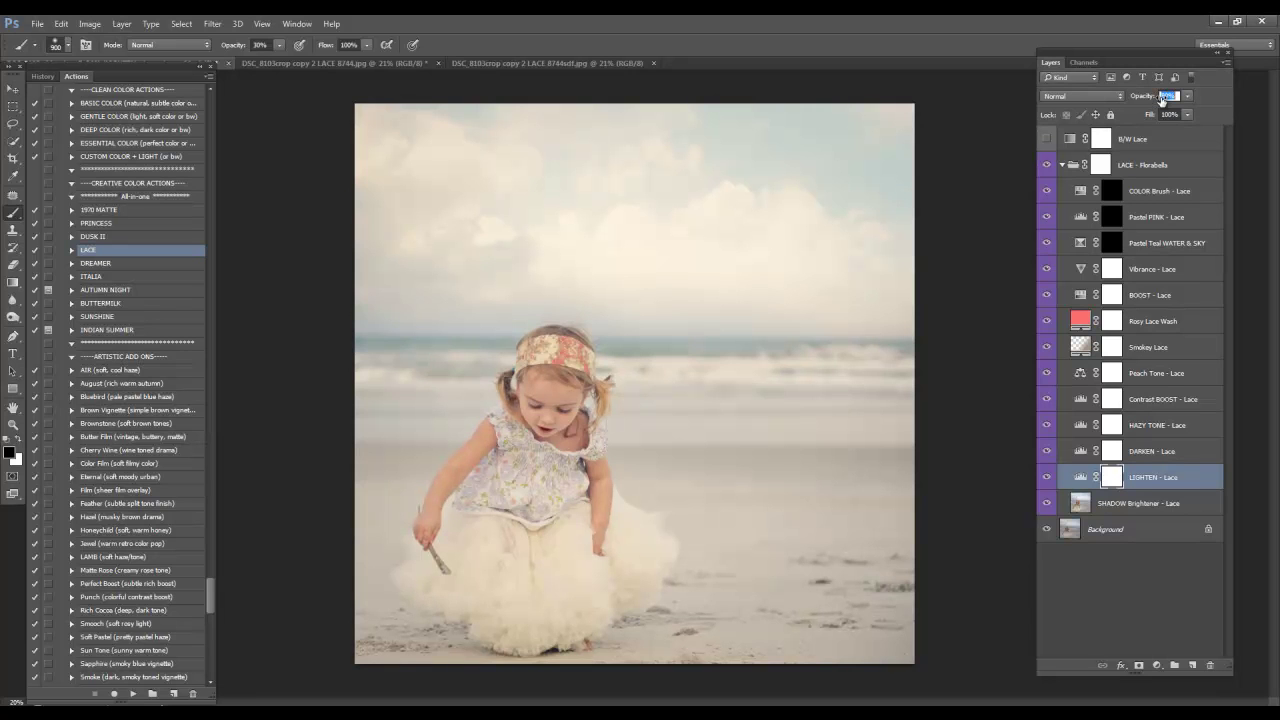
{"action": "key", "text": "Return"}
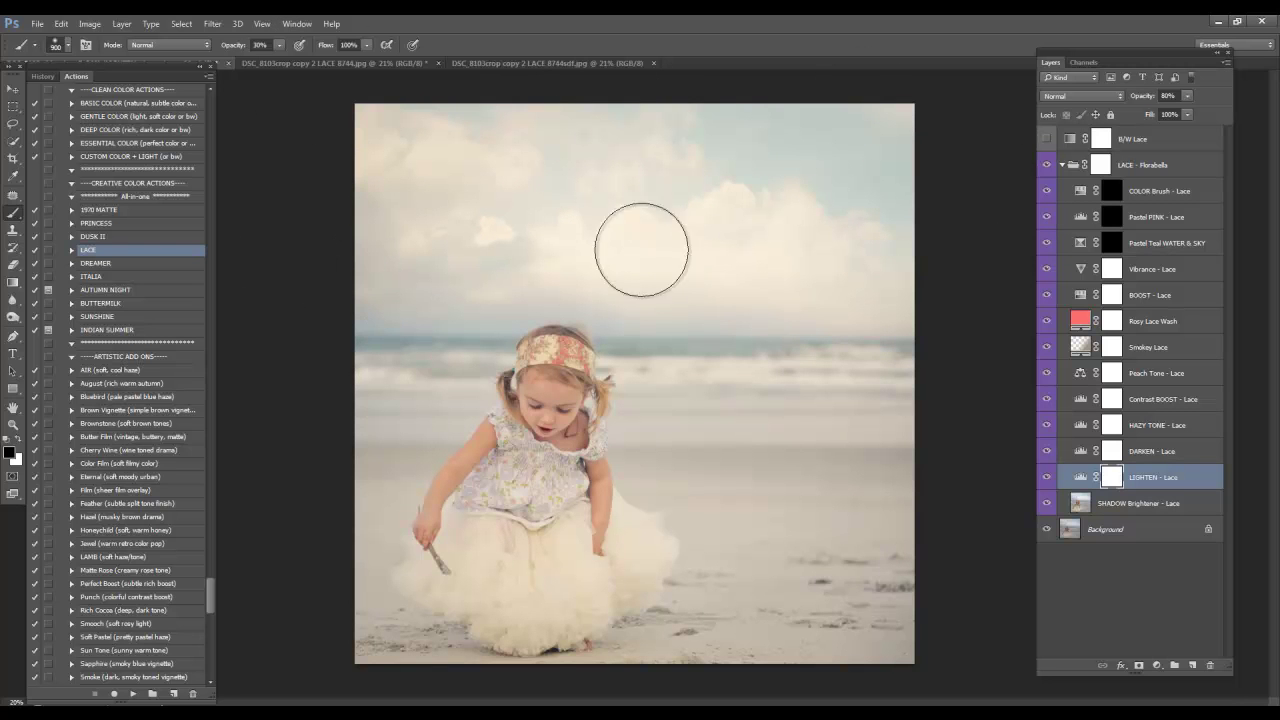
{"action": "left_click_drag", "start_coordinate": [641, 250], "coordinate": [715, 240]}
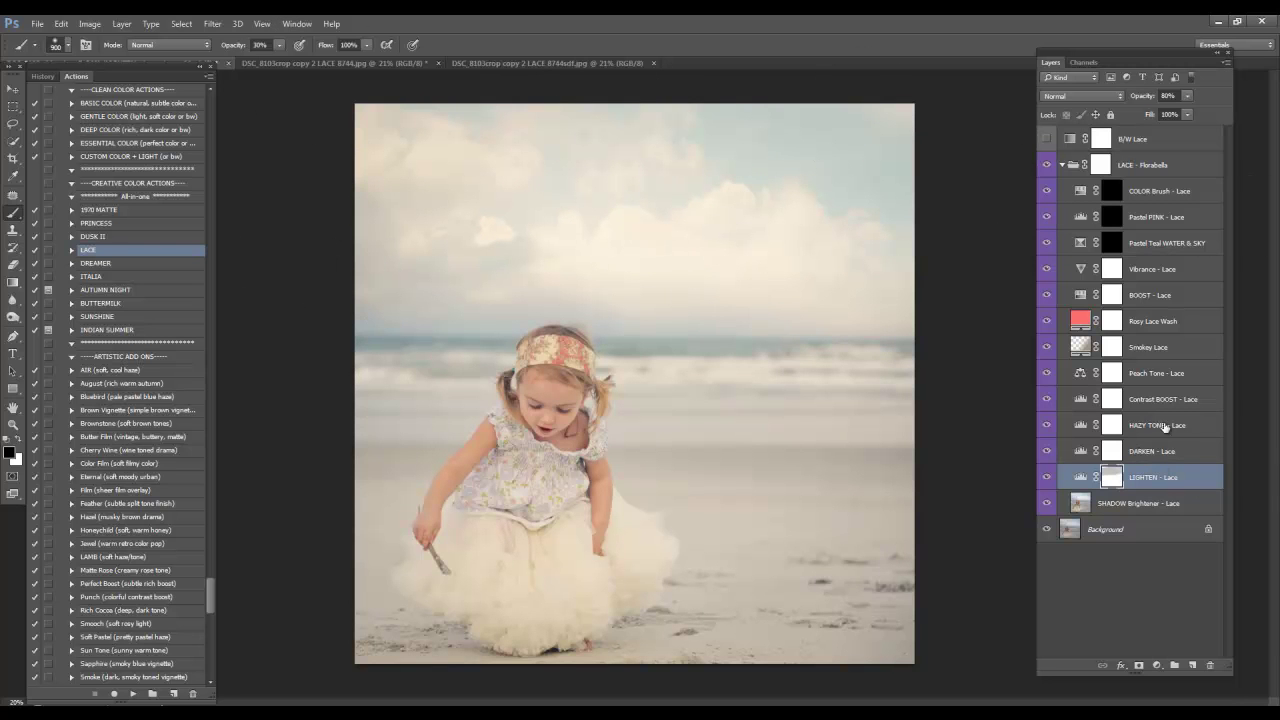
Step: Set the HAZY TONE - Lace layer opacity to 86%
{"action": "left_click", "coordinate": [1075, 426]}
{"action": "left_click", "coordinate": [1047, 428]}
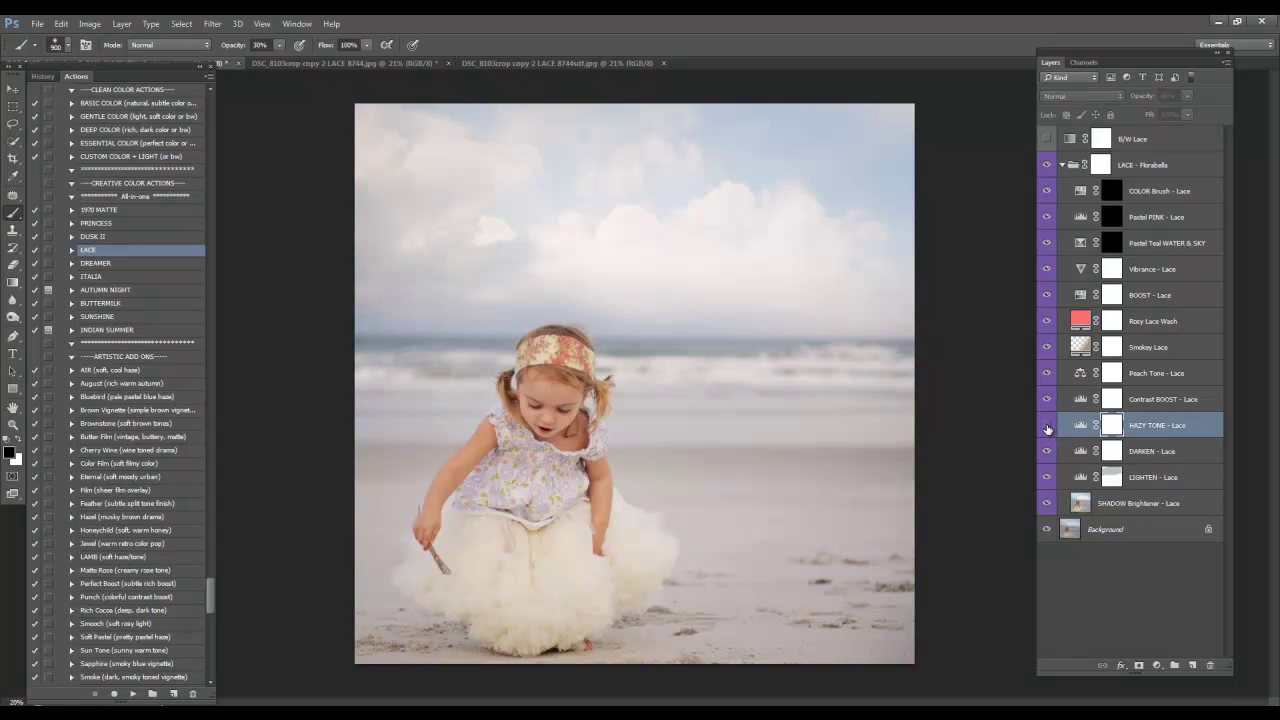
{"action": "left_click", "coordinate": [1047, 428]}
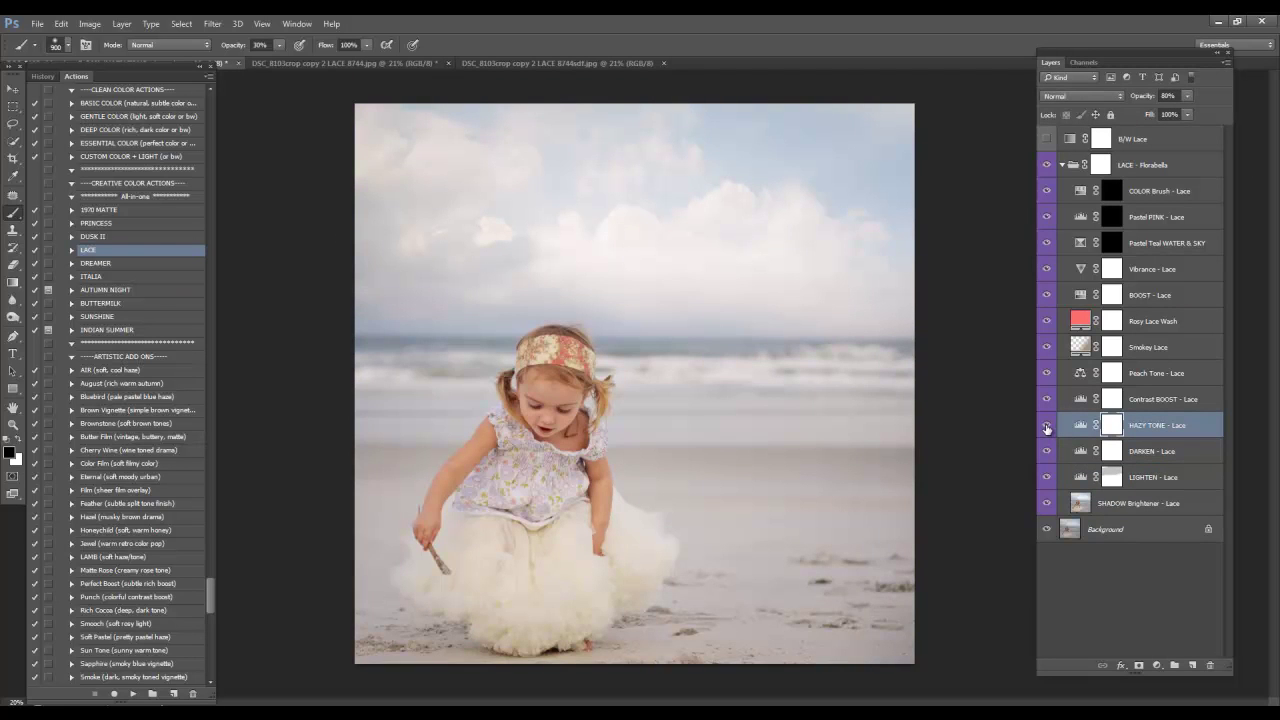
{"action": "left_click", "coordinate": [1137, 100]}
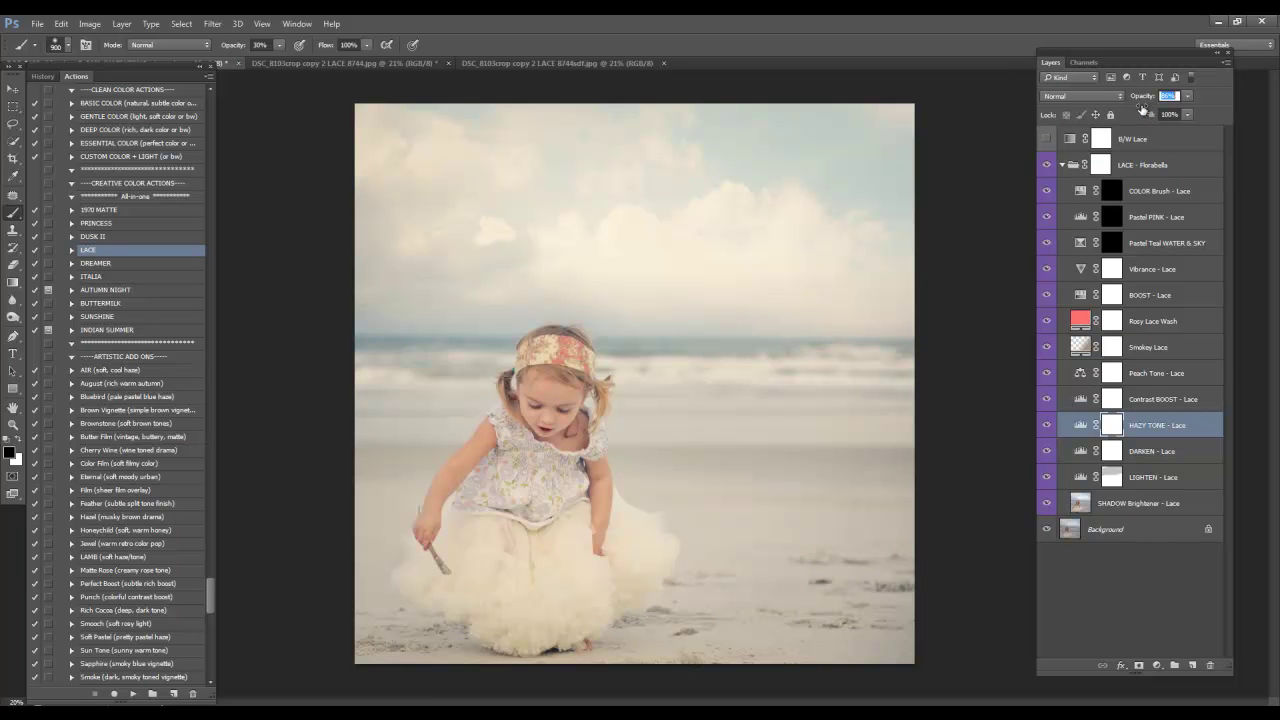
{"action": "key", "text": "Return"}
Step: Paint white into the Pastel Teal WATER & SKY mask with a 175 brush, then set it to 37%
{"action": "left_click", "coordinate": [1143, 224]}
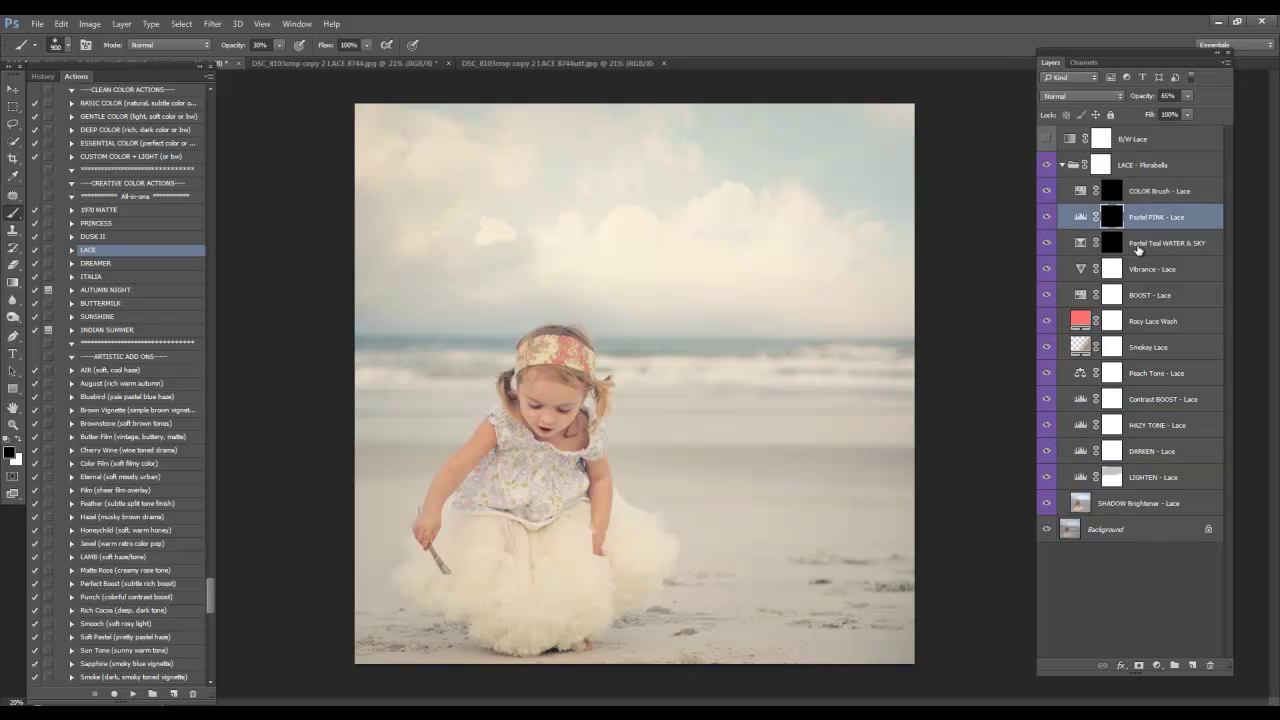
{"action": "left_click", "coordinate": [1138, 246]}
{"action": "left_click", "coordinate": [1113, 245]}
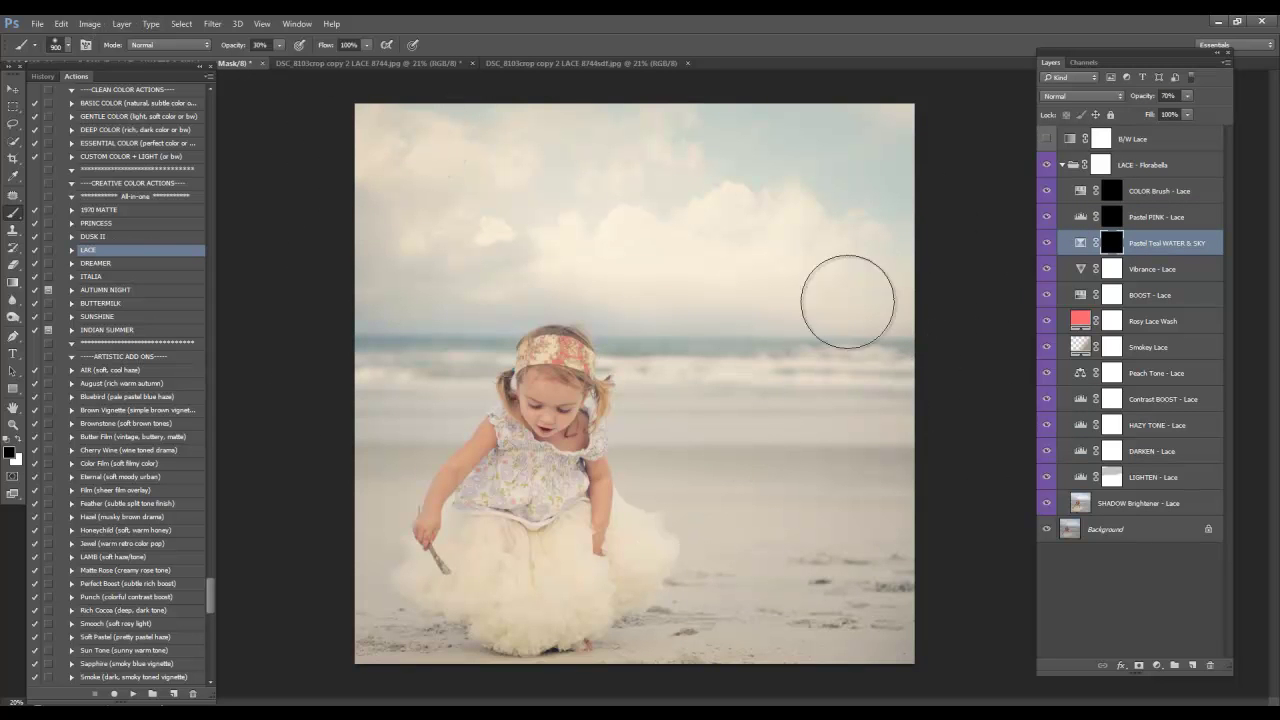
{"action": "left_click", "coordinate": [17, 442]}
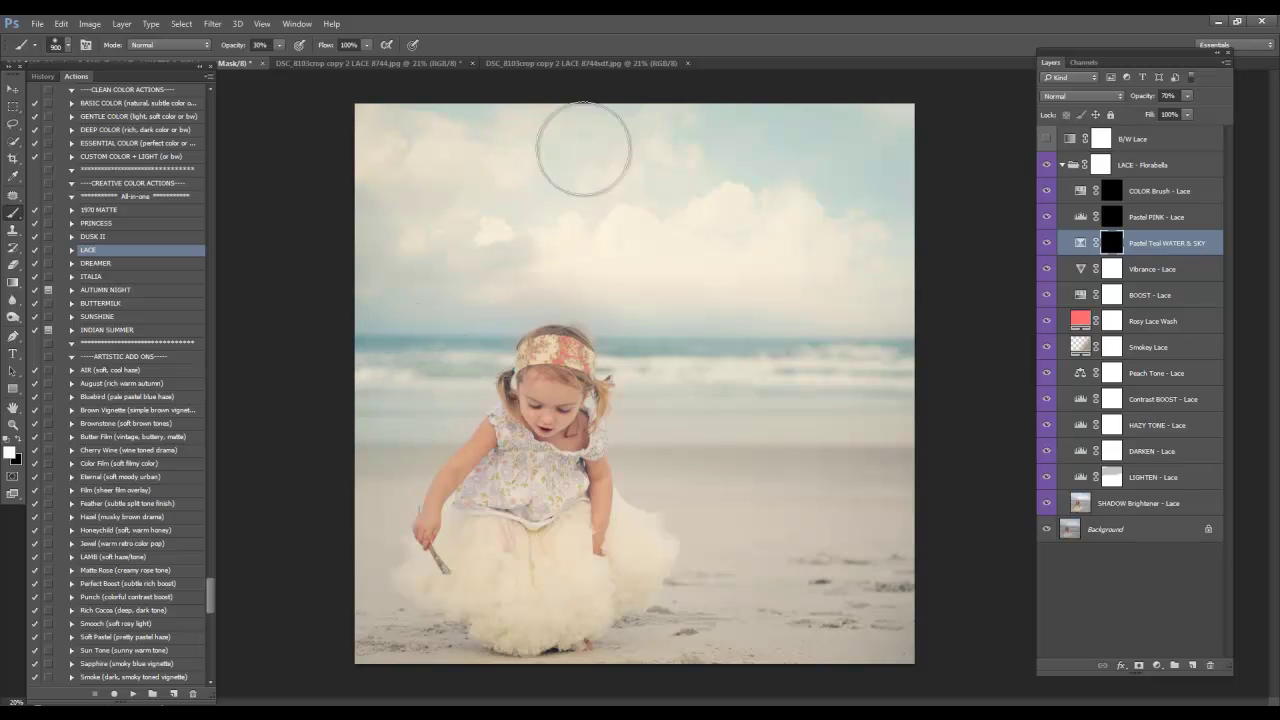
{"action": "key", "text": "bracketleft"}
{"action": "key", "text": "bracketleft"}
{"action": "key", "text": "bracketleft"}
{"action": "key", "text": "bracketleft"}
{"action": "key", "text": "bracketleft"}
{"action": "key", "text": "bracketleft"}
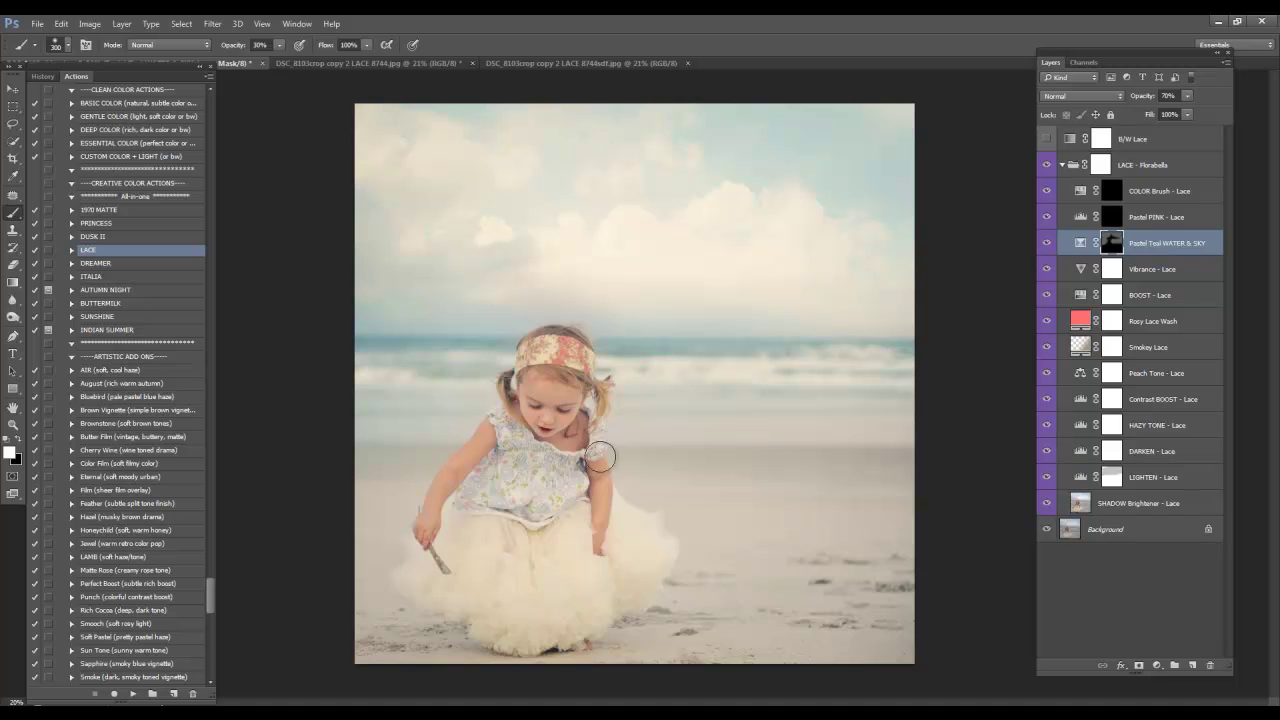
{"action": "key", "text": "bracketleft"}
{"action": "key", "text": "bracketleft"}
{"action": "key", "text": "bracketleft"}
{"action": "left_click_drag", "start_coordinate": [1147, 97], "coordinate": [869, 75]}
{"action": "key", "text": "Return"}
Step: Set Rosy Lace Wash to about 13% and adjust Vibrance and SHADOW Brightener opacities
{"action": "left_click", "coordinate": [1150, 326]}
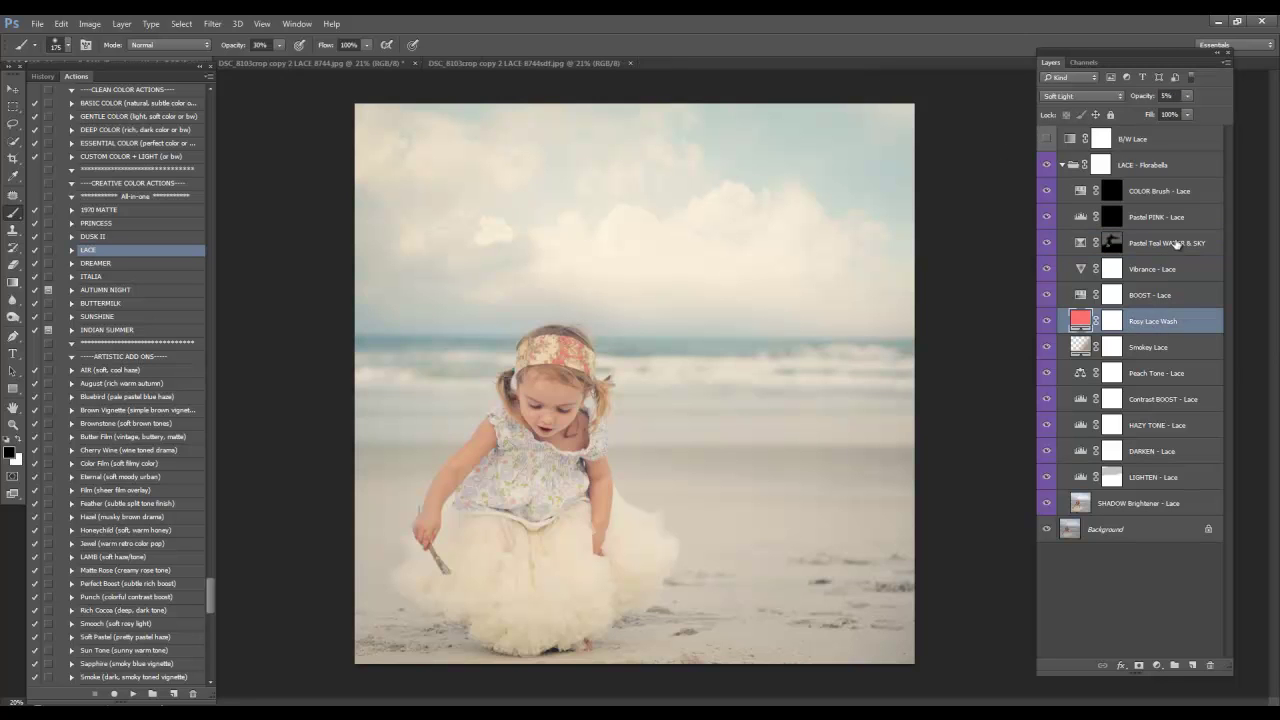
{"action": "left_click_drag", "start_coordinate": [1138, 95], "coordinate": [1147, 101]}
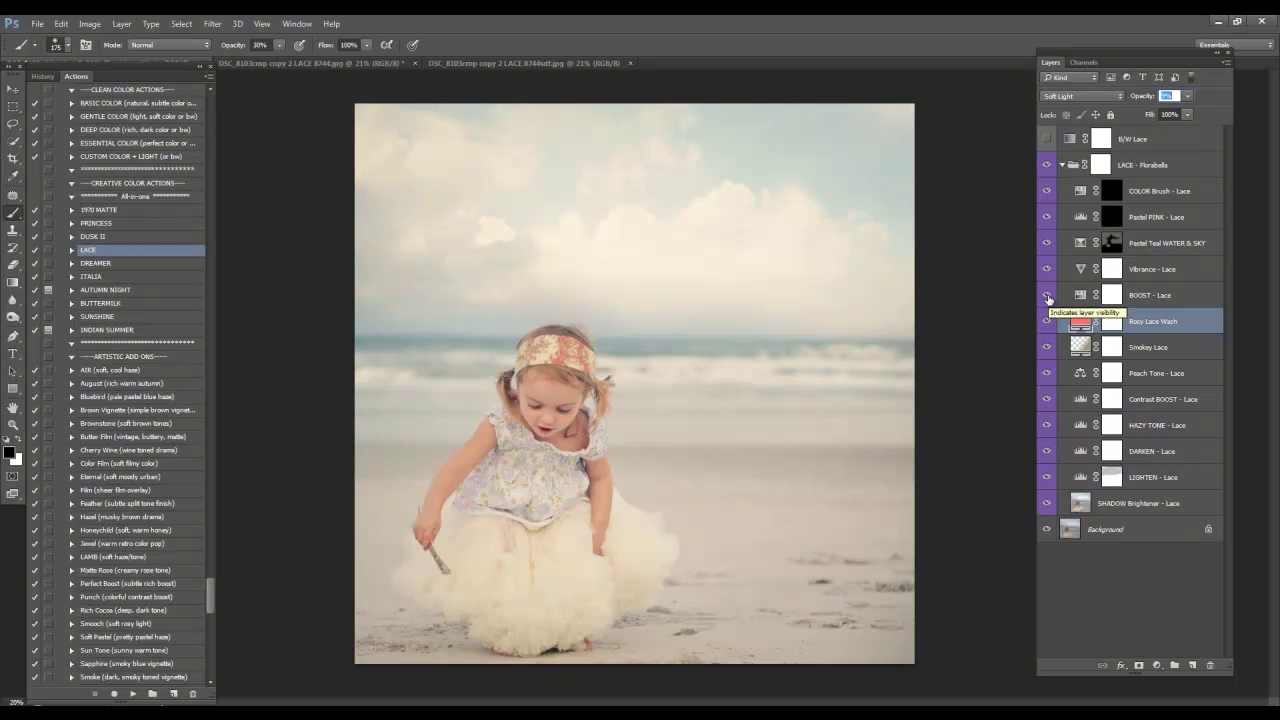
{"action": "left_click", "coordinate": [1168, 270]}
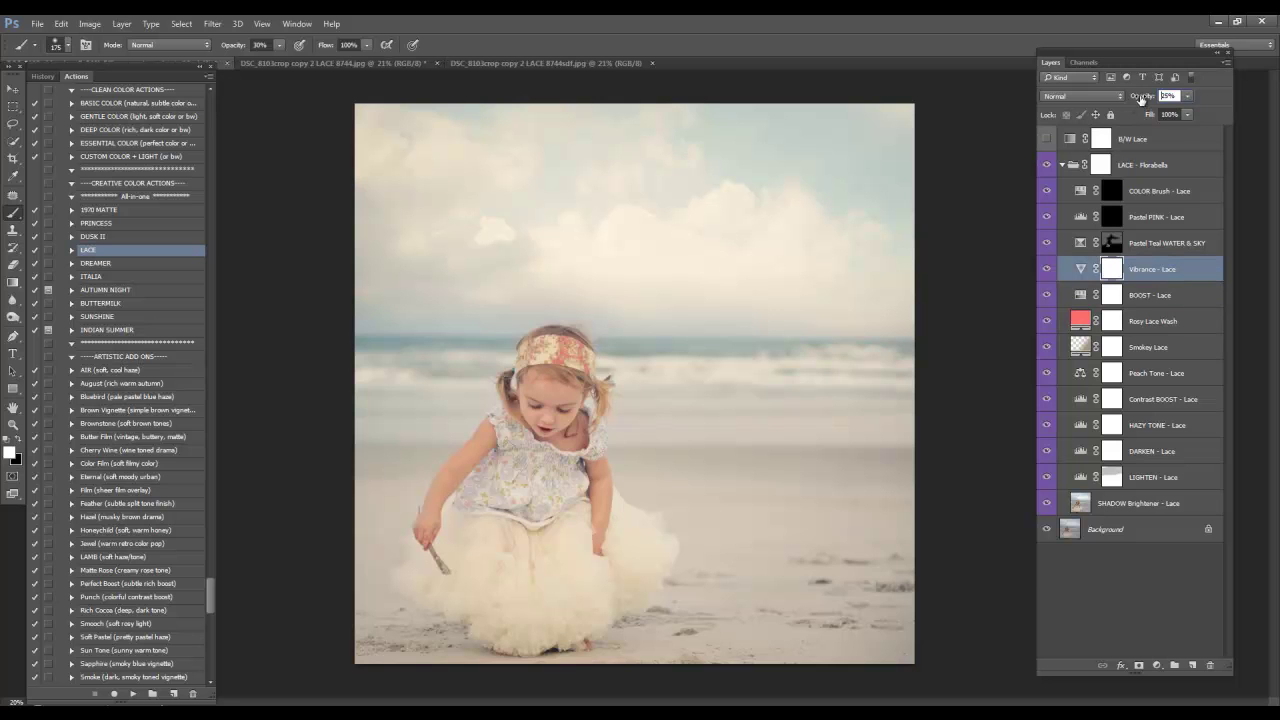
{"action": "left_click_drag", "start_coordinate": [1141, 99], "coordinate": [1151, 96]}
{"action": "left_click", "coordinate": [1145, 479]}
{"action": "left_click", "coordinate": [1175, 507]}
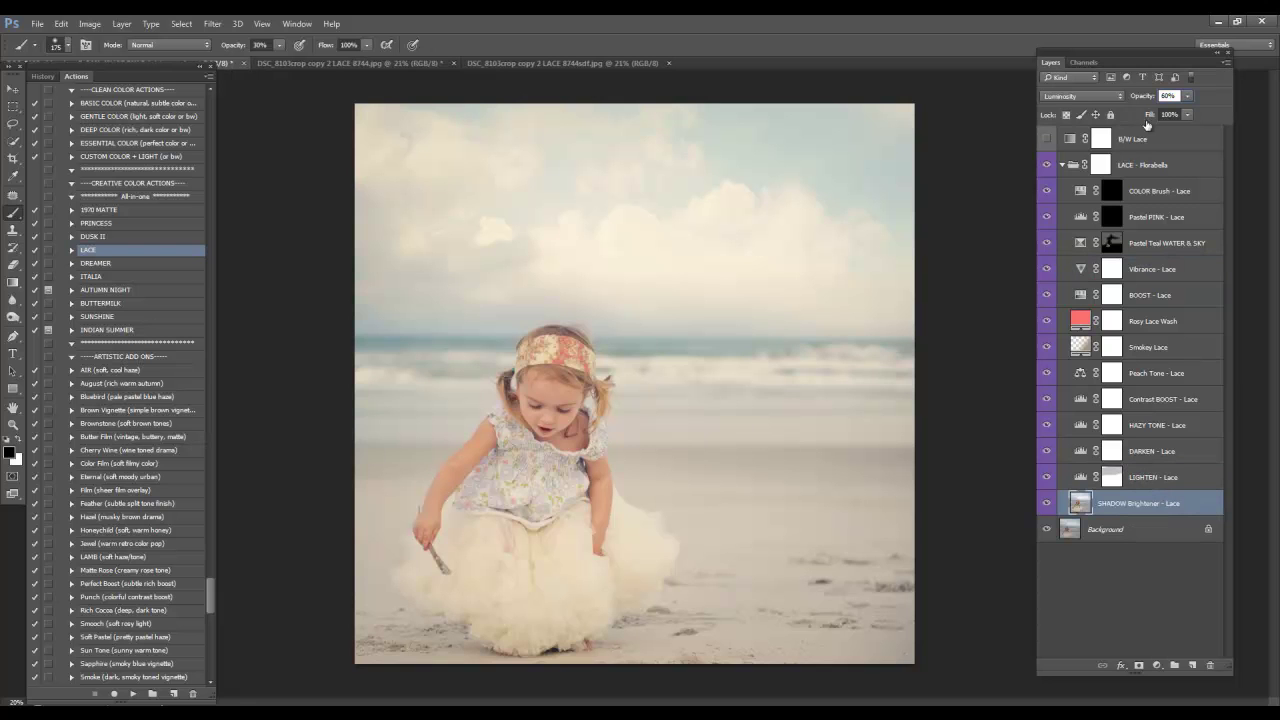
{"action": "left_click", "coordinate": [1047, 501]}
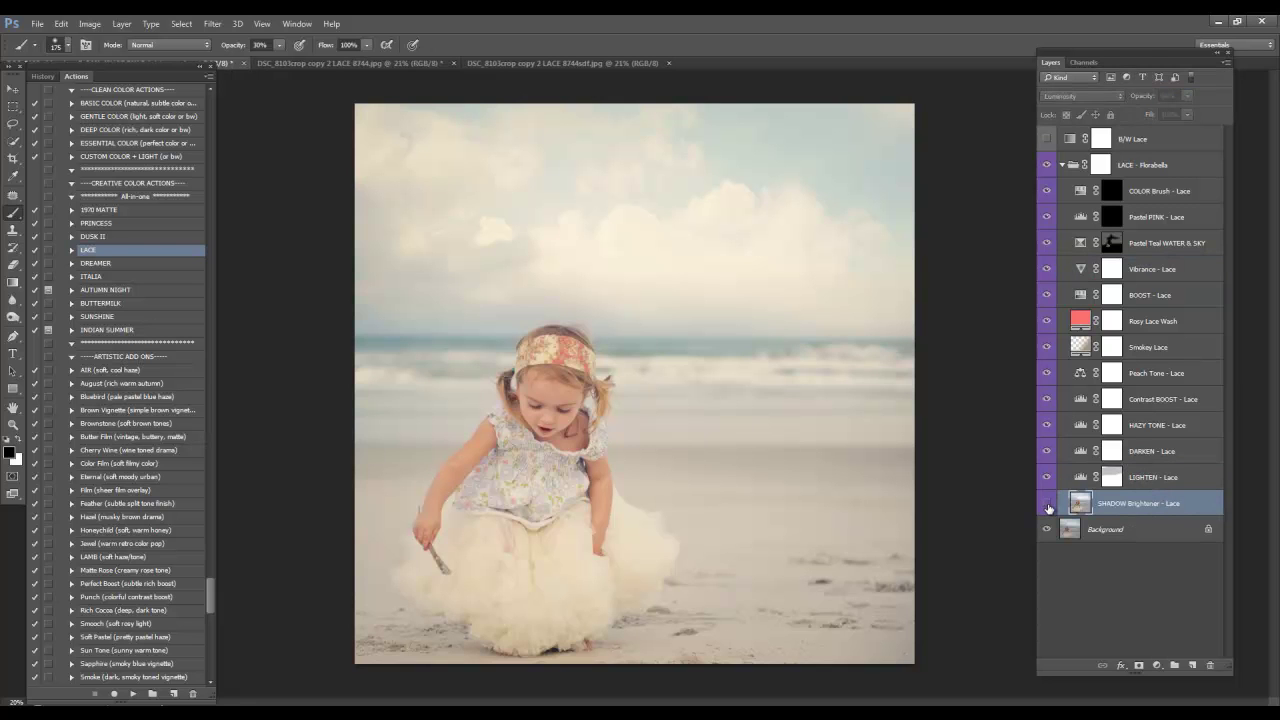
{"action": "left_click", "coordinate": [1047, 501]}
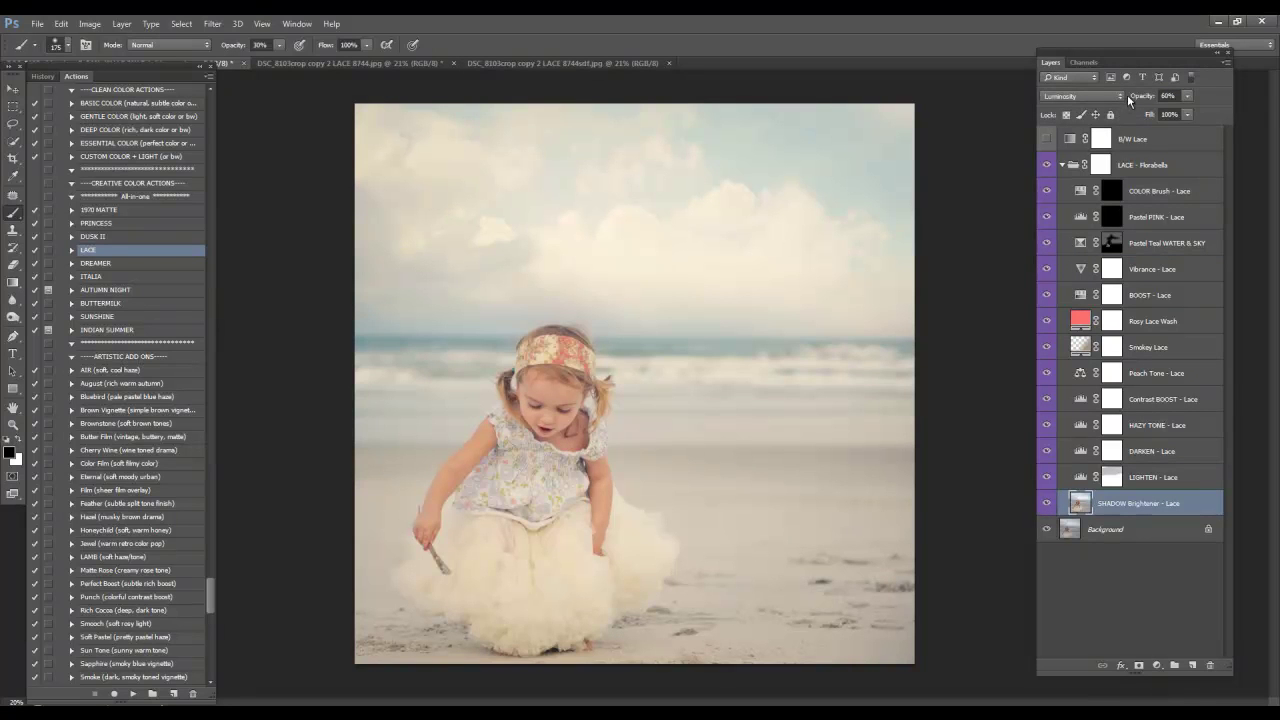
{"action": "left_click_drag", "start_coordinate": [1140, 95], "coordinate": [1149, 108]}
Step: Set LIGHTEN - Lace to 89% and Peach Tone - Lace to 53% opacity
{"action": "left_click", "coordinate": [1165, 480]}
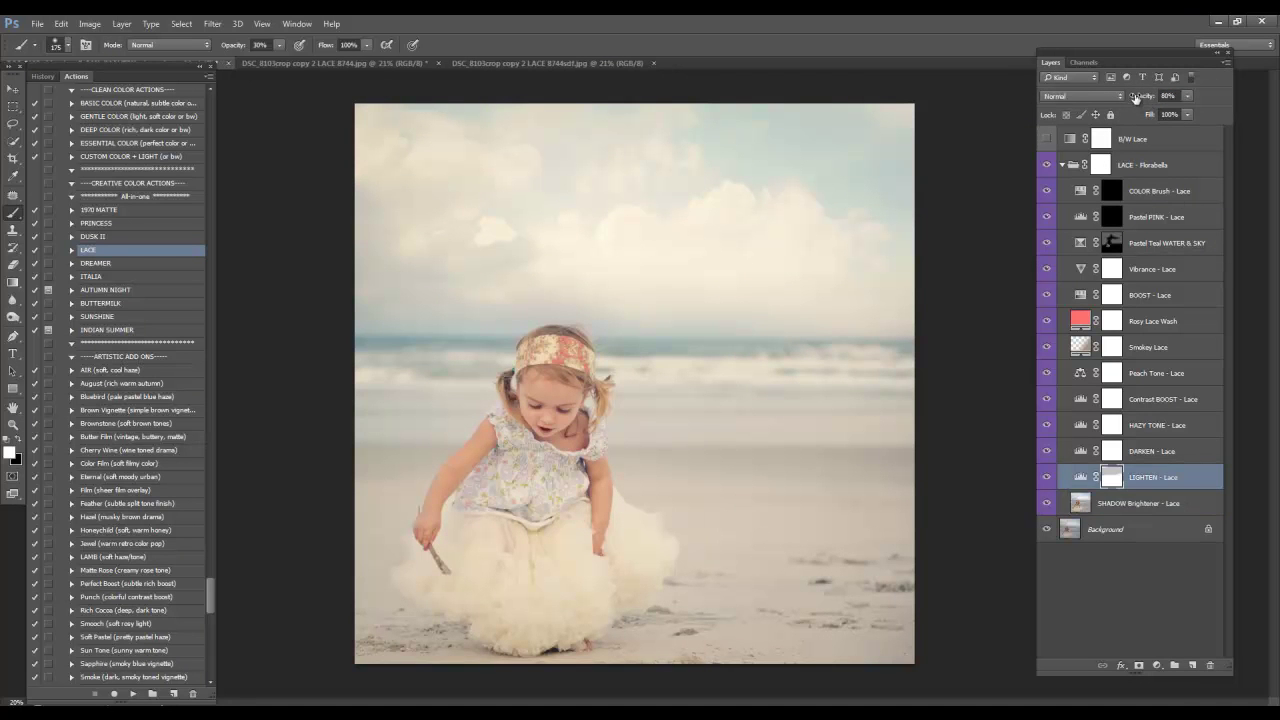
{"action": "left_click", "coordinate": [1140, 95]}
{"action": "key", "text": "Return"}
{"action": "left_click", "coordinate": [1157, 373]}
{"action": "left_click_drag", "start_coordinate": [1143, 100], "coordinate": [1147, 103]}
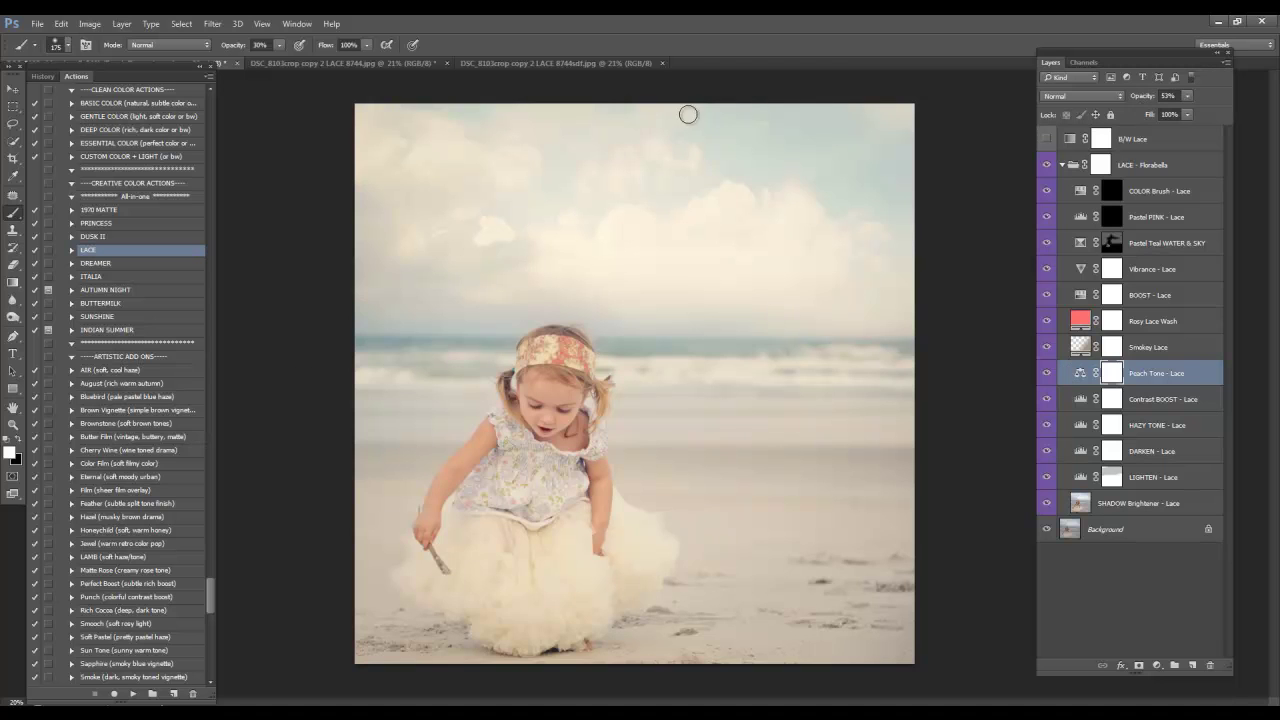
Step: On the COLOR Brush - Lace layer, paint warm colour into the headband with a 200 brush
{"action": "left_click", "coordinate": [1112, 190]}
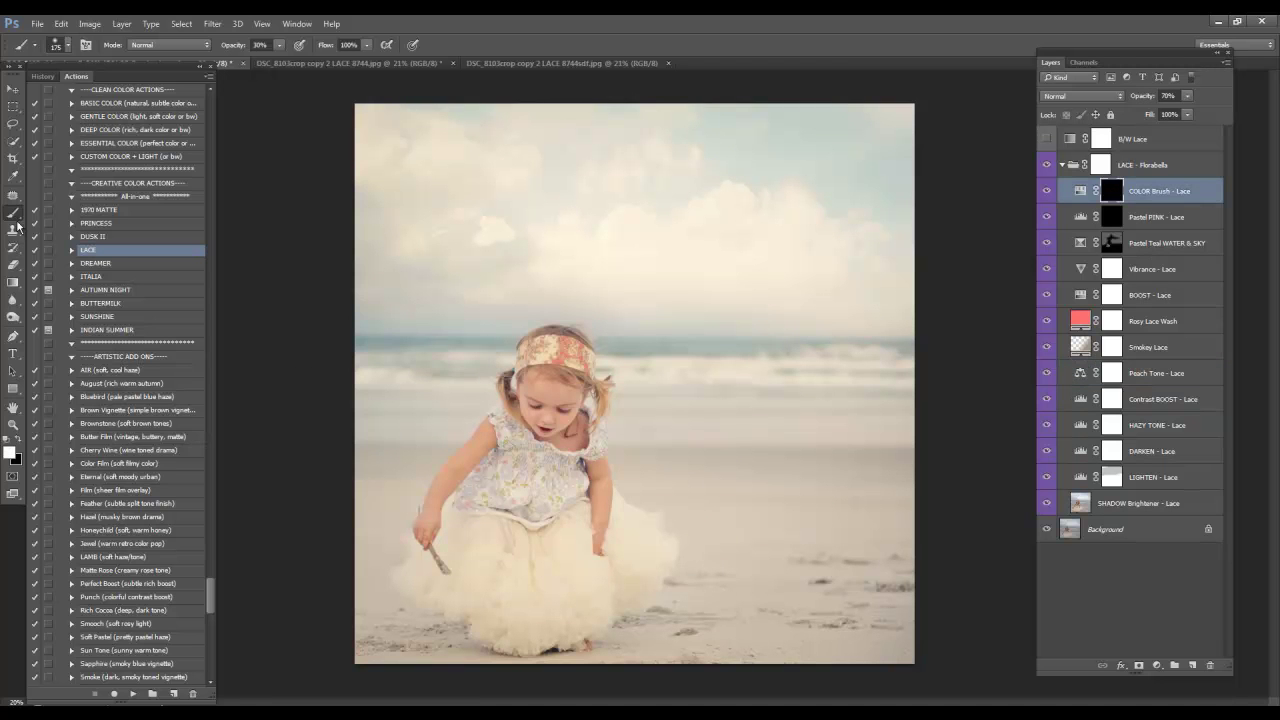
{"action": "key", "text": "bracketright"}
{"action": "key", "text": "bracketright"}
{"action": "key", "text": "bracketright"}
{"action": "key", "text": "bracketright"}
{"action": "key", "text": "bracketleft"}
{"action": "key", "text": "bracketleft"}
{"action": "key", "text": "bracketleft"}
{"action": "left_click_drag", "start_coordinate": [582, 363], "coordinate": [523, 356]}
Step: Set the brush to size 150 at 40% opacity and toggle the LACE group to compare
{"action": "key", "text": "bracketleft"}
{"action": "key", "text": "bracketleft"}
{"action": "left_click_drag", "start_coordinate": [222, 49], "coordinate": [251, 45]}
{"action": "left_click", "coordinate": [1047, 530], "text": "alt"}
{"action": "left_click", "coordinate": [1047, 530], "text": "alt"}
{"action": "left_click_drag", "start_coordinate": [213, 590], "coordinate": [214, 634]}
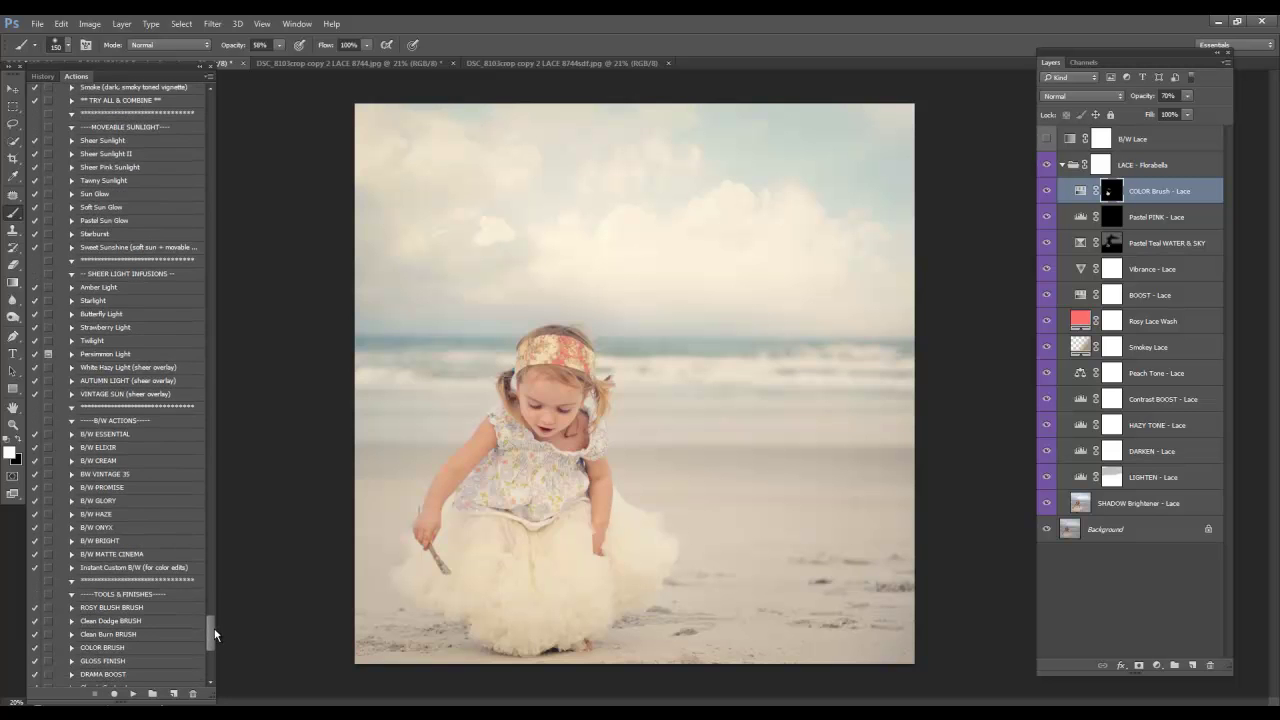
Step: Run the ROSY BLUSH BRUSH action and paint white blush onto both cheeks with an 80 brush
{"action": "scroll", "coordinate": [166, 569], "scroll_direction": "down", "scroll_amount": 2}
{"action": "left_click", "coordinate": [150, 546]}
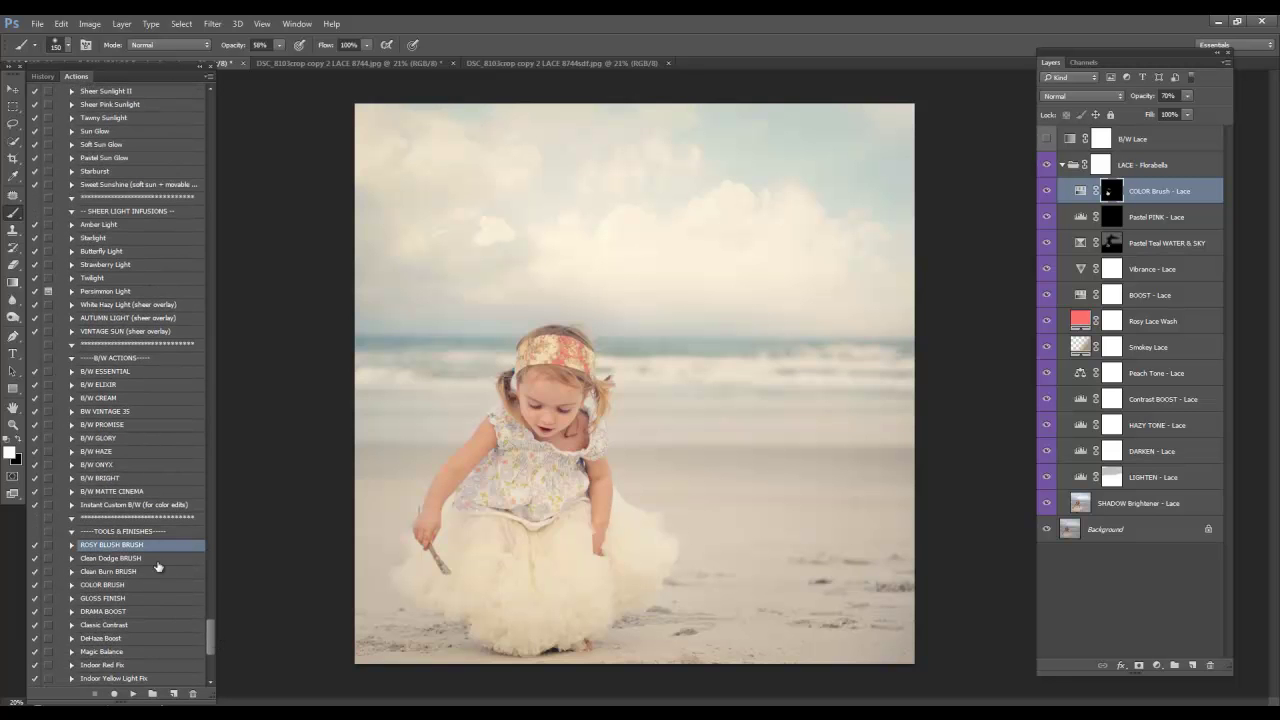
{"action": "left_click", "coordinate": [133, 693]}
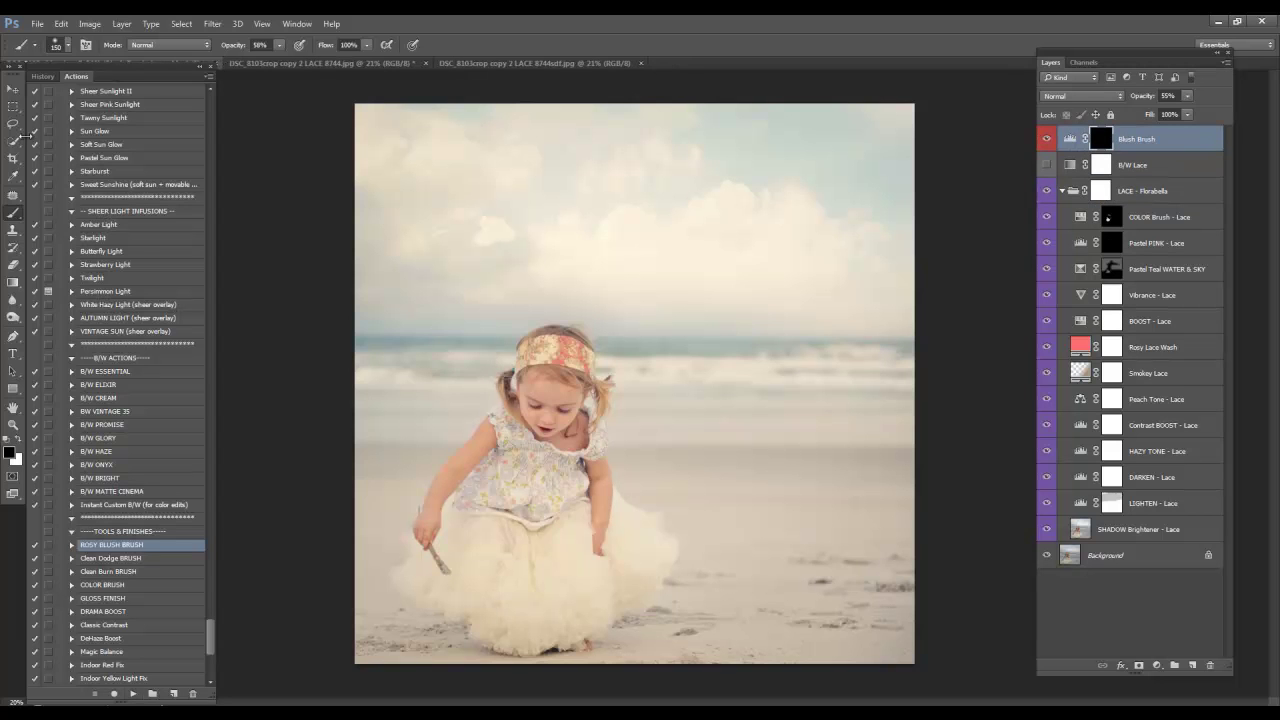
{"action": "left_click", "coordinate": [19, 440]}
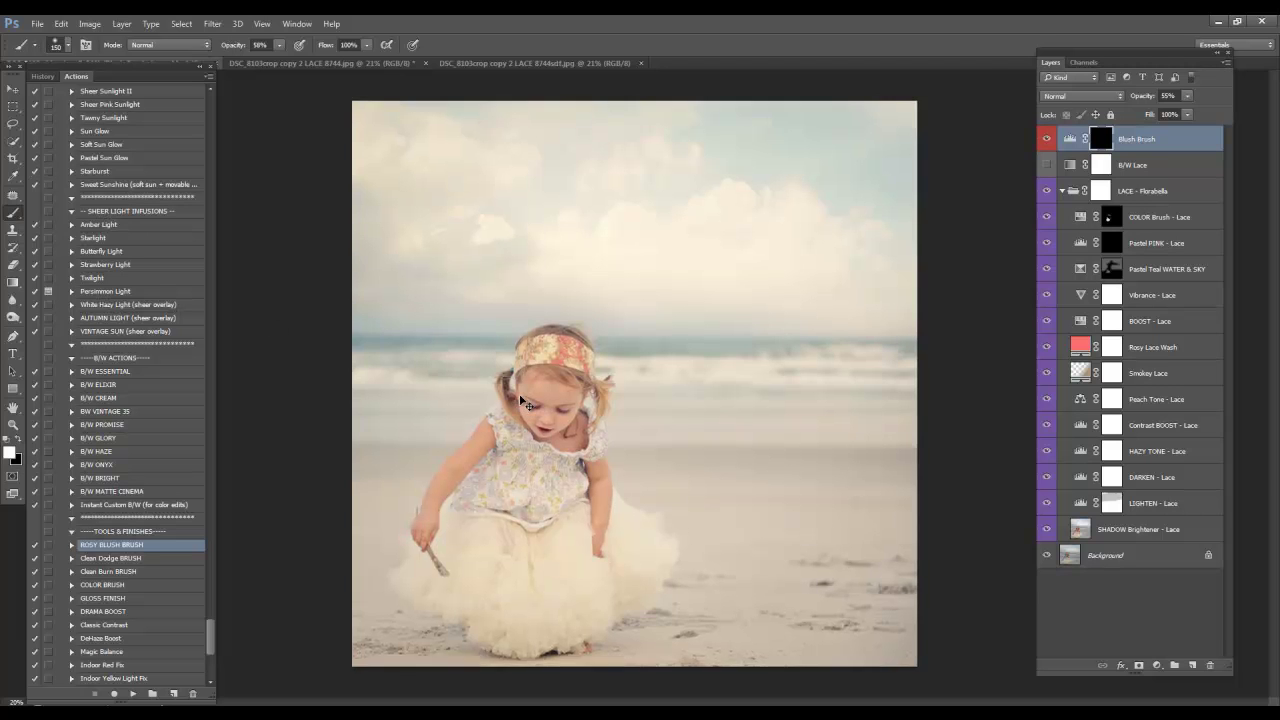
{"action": "key", "text": "ctrl+plus"}
{"action": "key", "text": "ctrl+plus"}
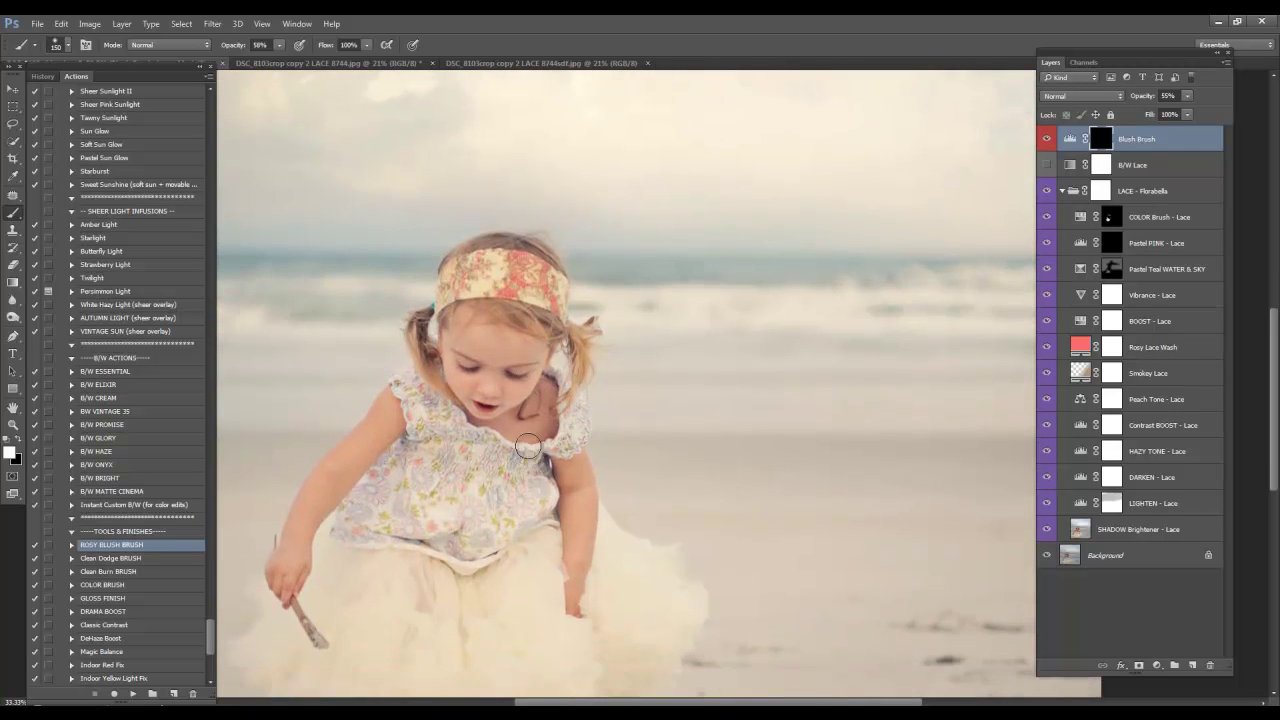
{"action": "key", "text": "ctrl+plus"}
{"action": "key", "text": "bracketleft"}
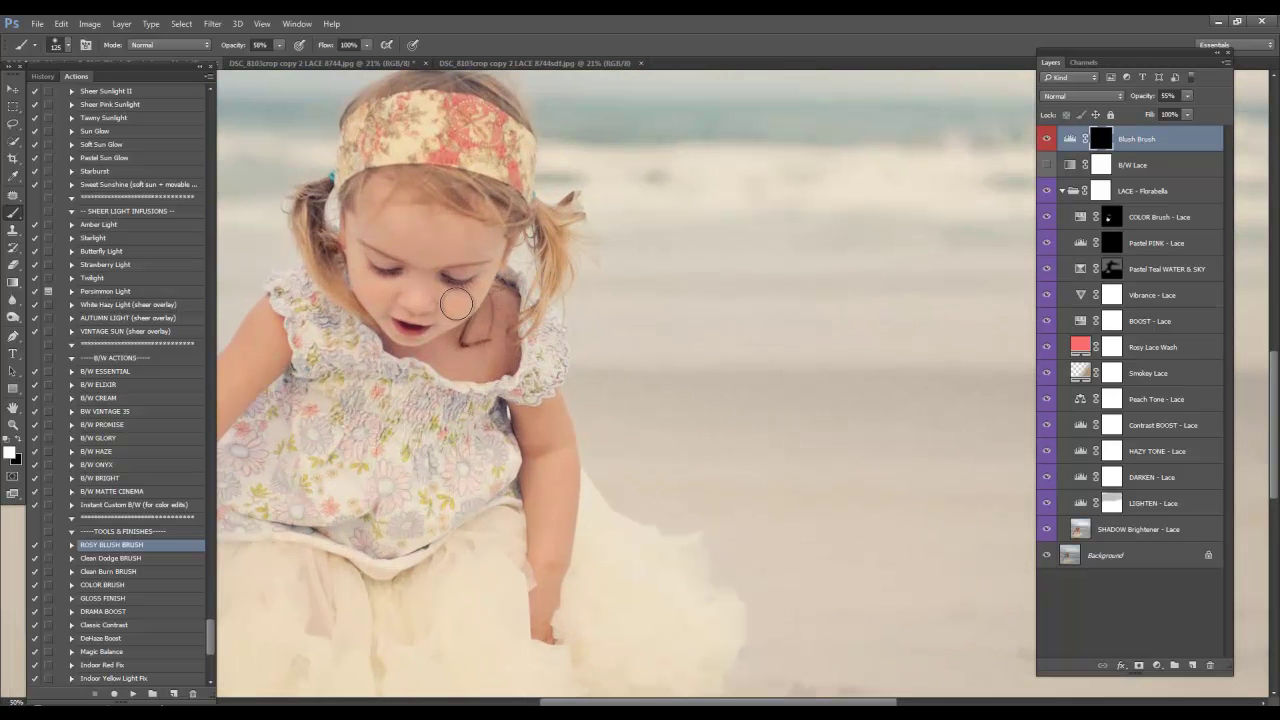
{"action": "key", "text": "bracketleft"}
{"action": "key", "text": "bracketleft"}
{"action": "key", "text": "bracketleft"}
{"action": "mouse_move", "coordinate": [400, 296]}
{"action": "left_mouse_down"}
{"action": "mouse_move", "coordinate": [378, 297]}
{"action": "mouse_move", "coordinate": [458, 307]}
{"action": "mouse_move", "coordinate": [432, 304]}
{"action": "left_mouse_up"}
Step: Refine the blush, ending on white with a size 30 brush at 27% opacity
{"action": "left_click", "coordinate": [20, 440]}
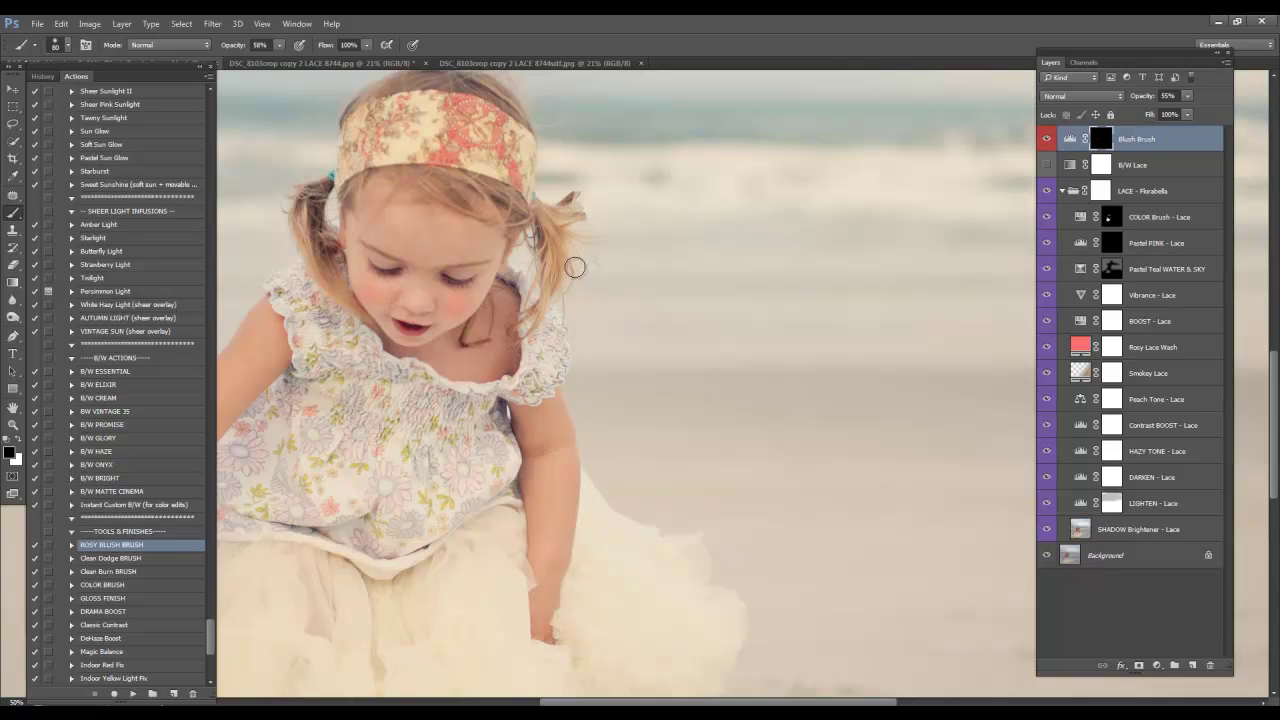
{"action": "left_click", "coordinate": [22, 440]}
{"action": "key", "text": "bracketleft"}
{"action": "key", "text": "bracketleft"}
{"action": "key", "text": "bracketleft"}
{"action": "key", "text": "bracketleft"}
{"action": "left_click_drag", "start_coordinate": [248, 46], "coordinate": [226, 52]}
{"action": "key", "text": "bracketleft"}
{"action": "key", "text": "ctrl+minus"}
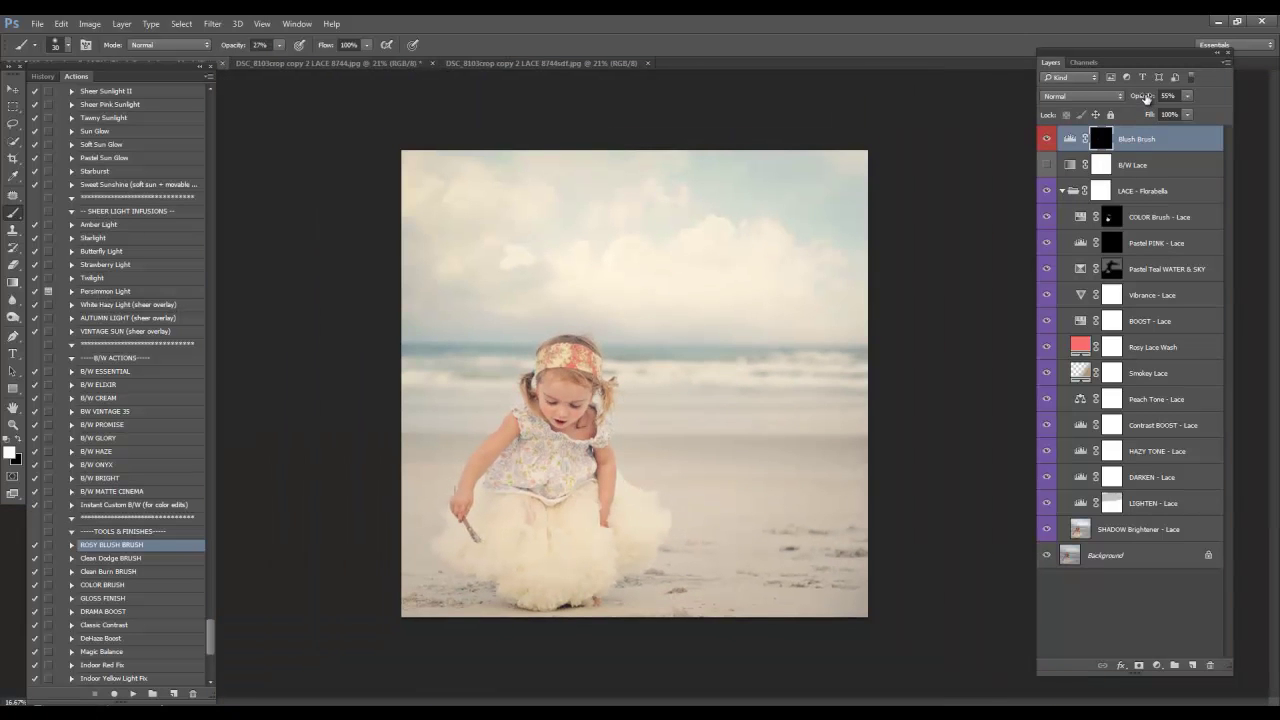
Step: Set the Blush Brush layer to 17% opacity and make it visible
{"action": "left_click", "coordinate": [1146, 96]}
{"action": "key", "text": "Return"}
{"action": "key", "text": "ctrl+plus"}
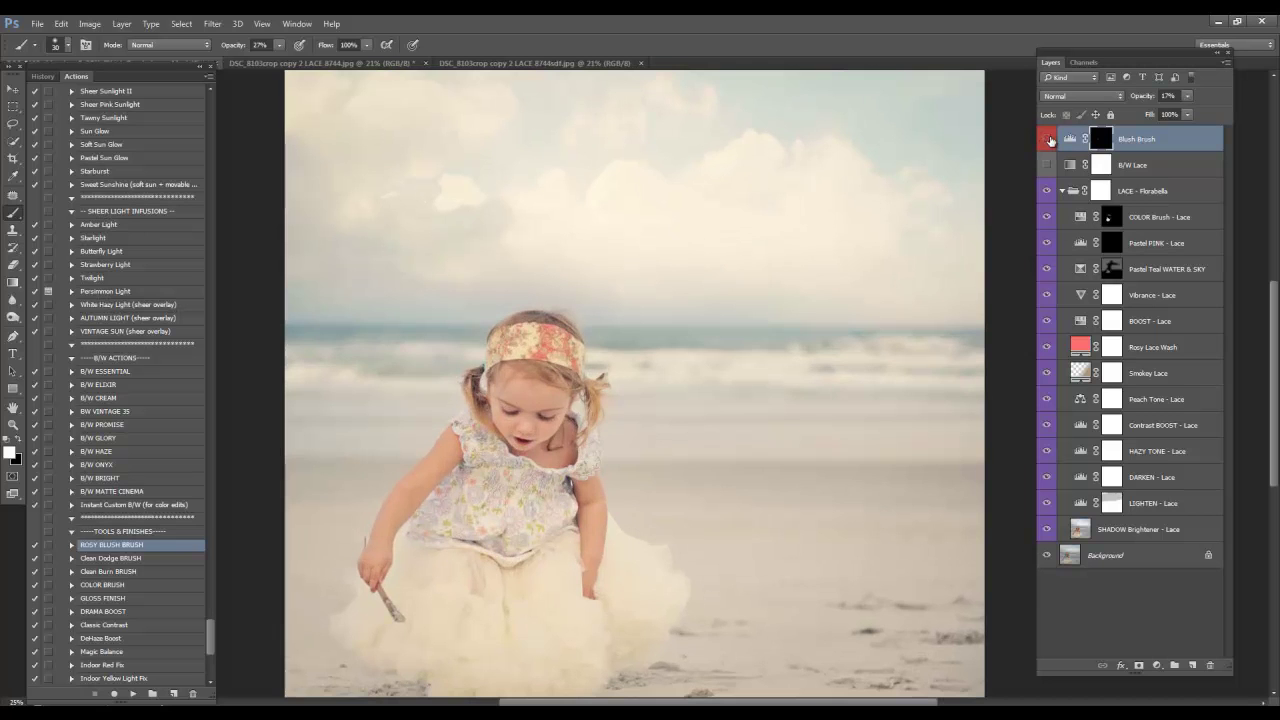
{"action": "left_click", "coordinate": [1048, 139]}
{"action": "key", "text": "ctrl+minus"}
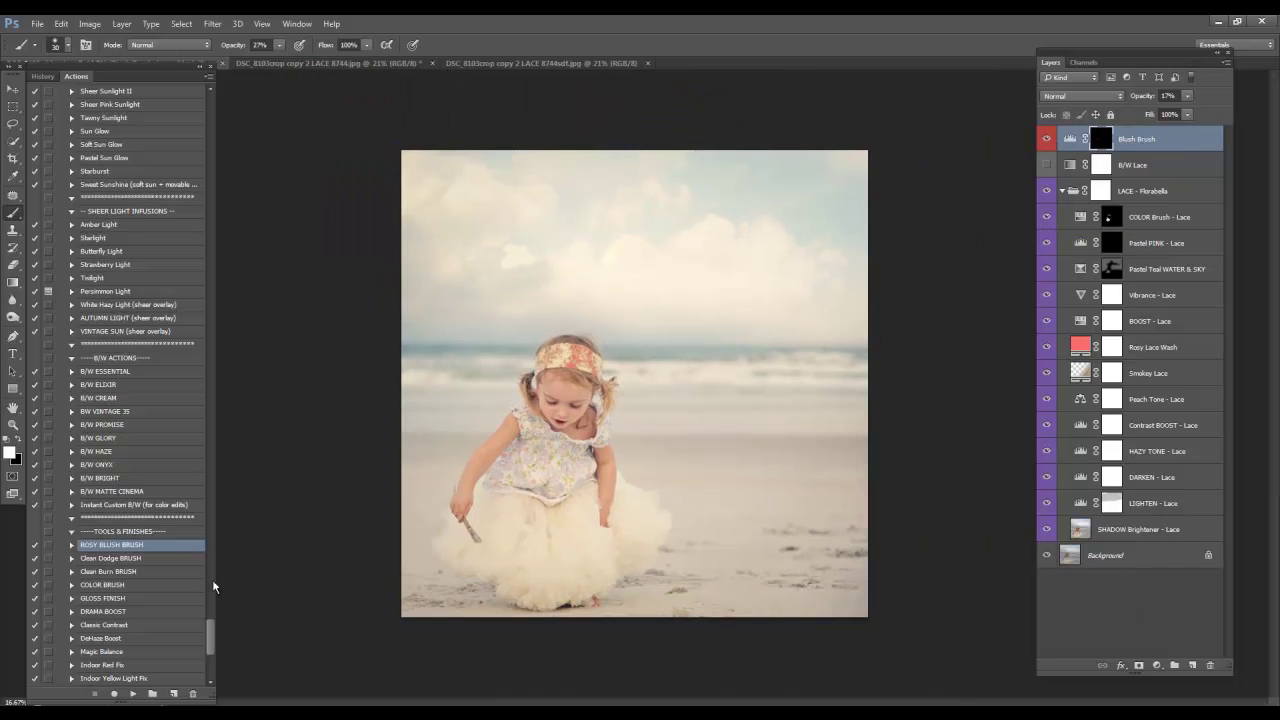
Step: Play the EYES: Quick SHARPEN action from the Actions panel
{"action": "scroll", "coordinate": [212, 632], "scroll_direction": "up", "scroll_amount": 1}
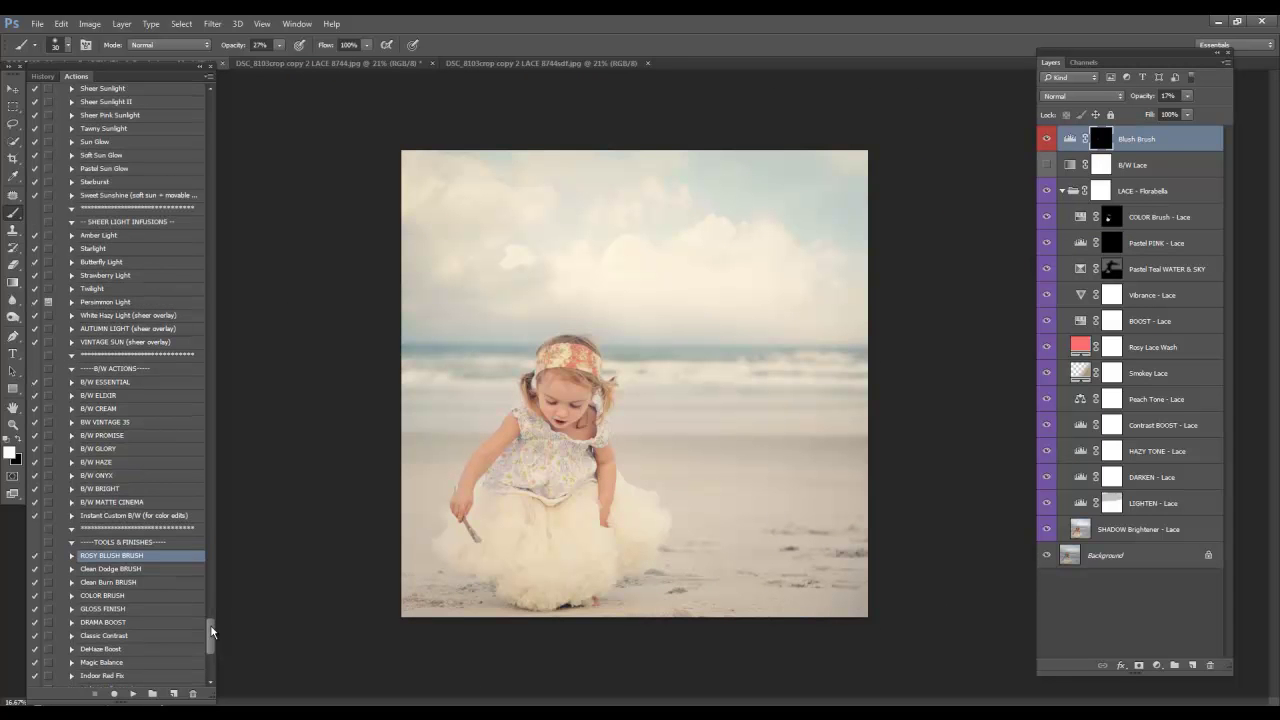
{"action": "scroll", "coordinate": [212, 632], "scroll_direction": "up", "scroll_amount": 2}
{"action": "scroll", "coordinate": [213, 634], "scroll_direction": "down", "scroll_amount": 2}
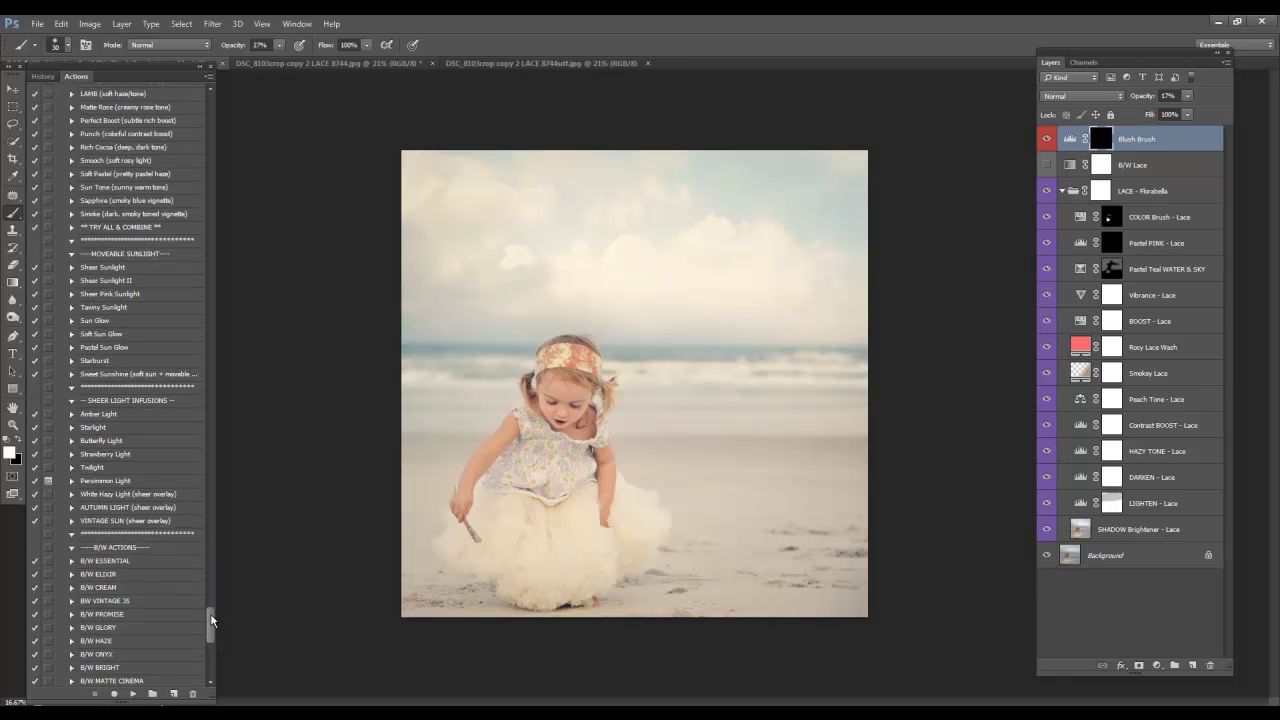
{"action": "mouse_move", "coordinate": [212, 632]}
{"action": "left_mouse_down"}
{"action": "mouse_move", "coordinate": [214, 648]}
{"action": "mouse_move", "coordinate": [214, 530]}
{"action": "mouse_move", "coordinate": [218, 540]}
{"action": "left_mouse_up"}
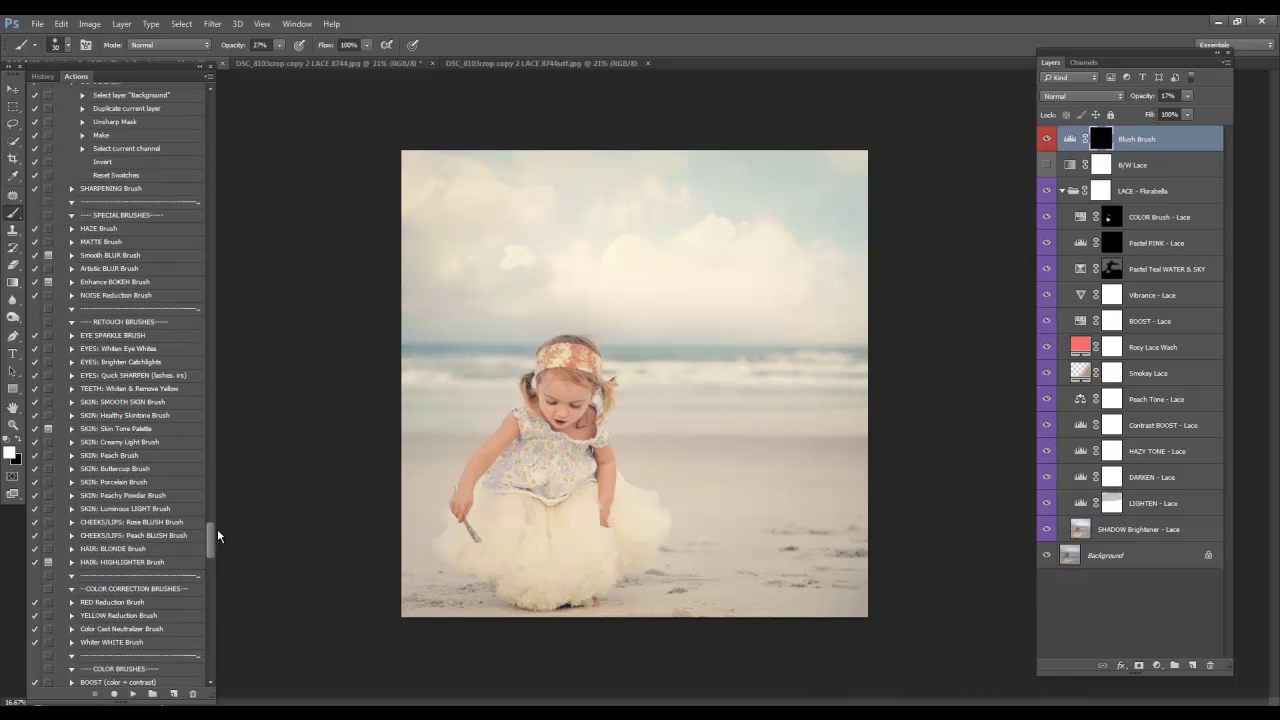
{"action": "scroll", "coordinate": [218, 537], "scroll_direction": "up", "scroll_amount": 1}
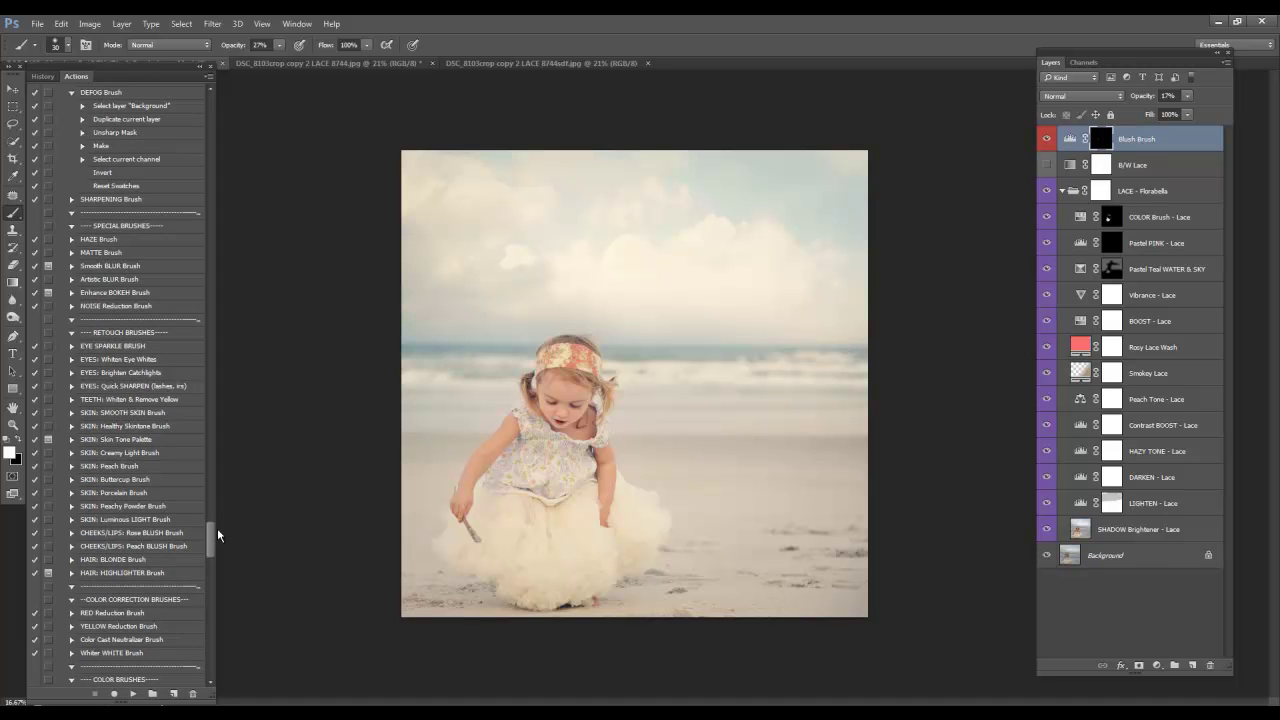
{"action": "scroll", "coordinate": [218, 537], "scroll_direction": "up", "scroll_amount": 9}
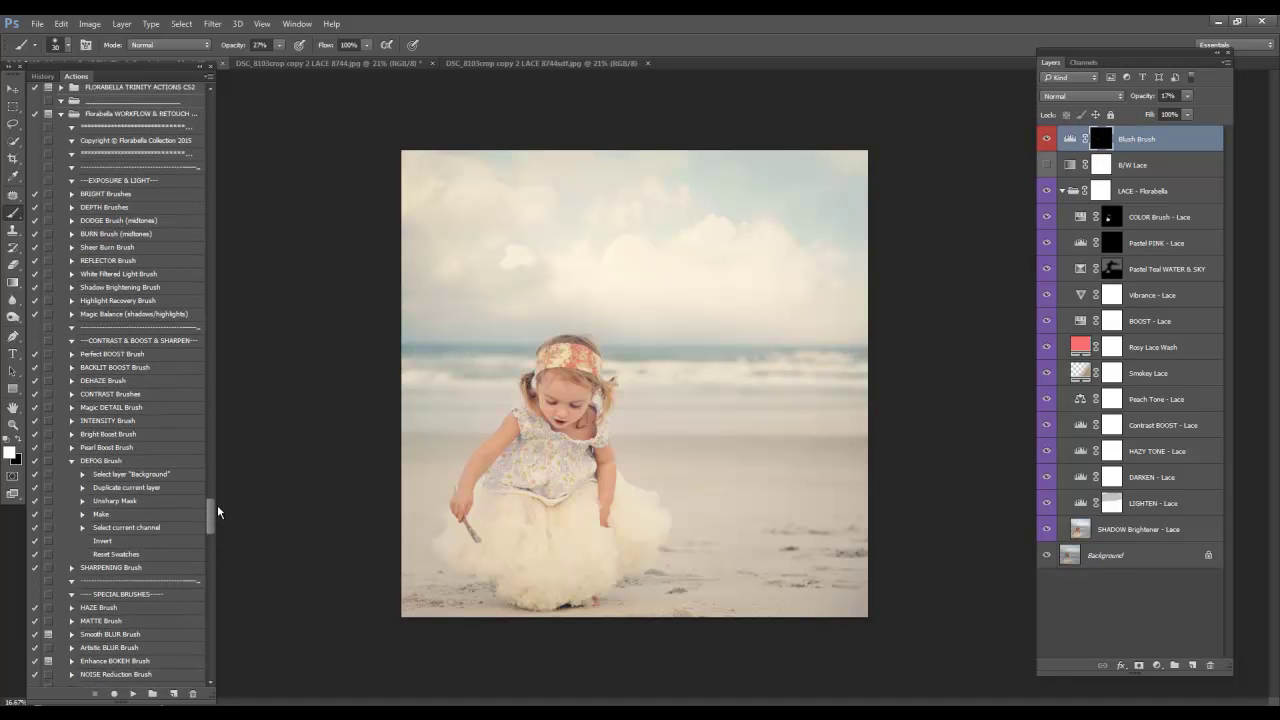
{"action": "left_click_drag", "start_coordinate": [218, 514], "coordinate": [218, 532]}
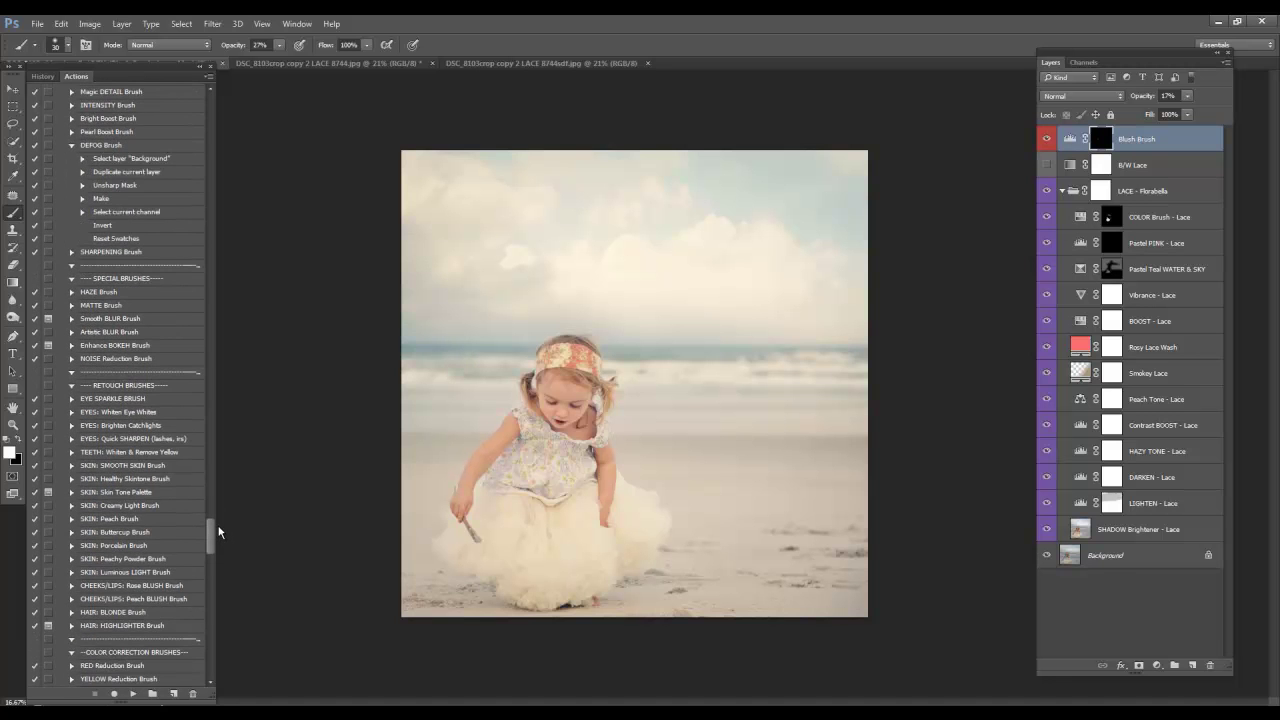
{"action": "scroll", "coordinate": [218, 531], "scroll_direction": "up", "scroll_amount": 1}
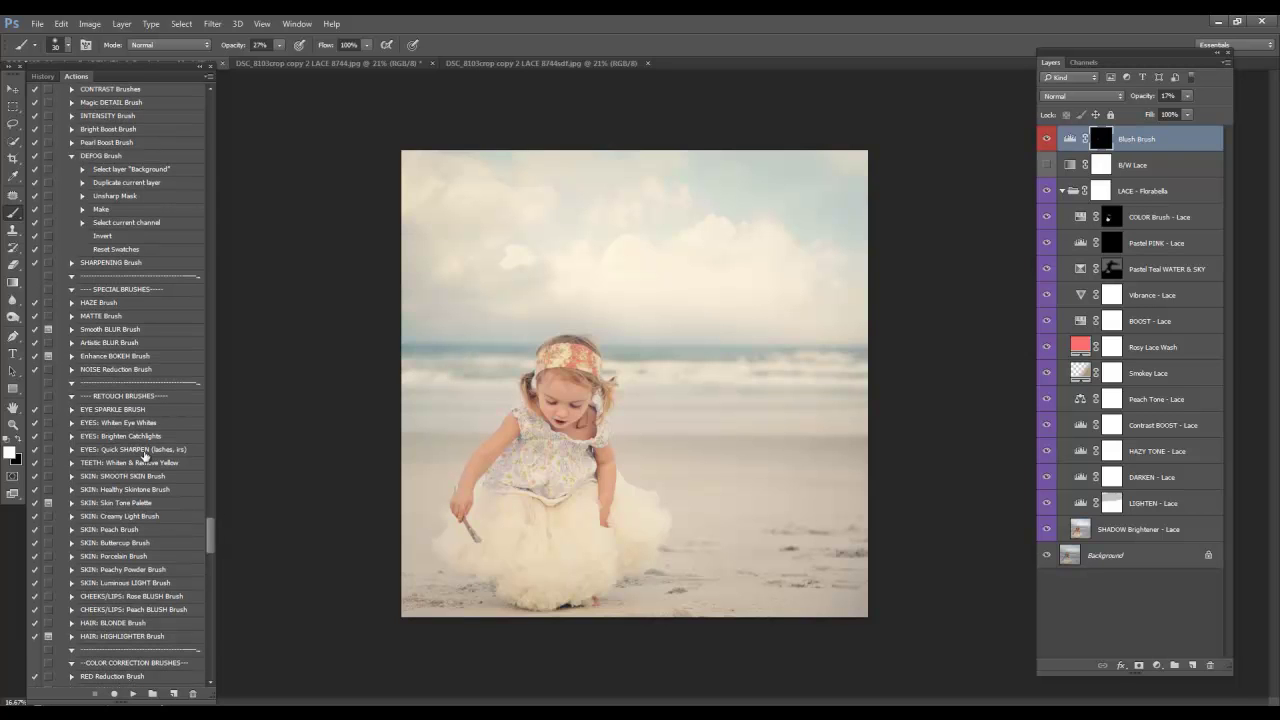
{"action": "left_click", "coordinate": [148, 450]}
{"action": "left_click", "coordinate": [133, 693]}
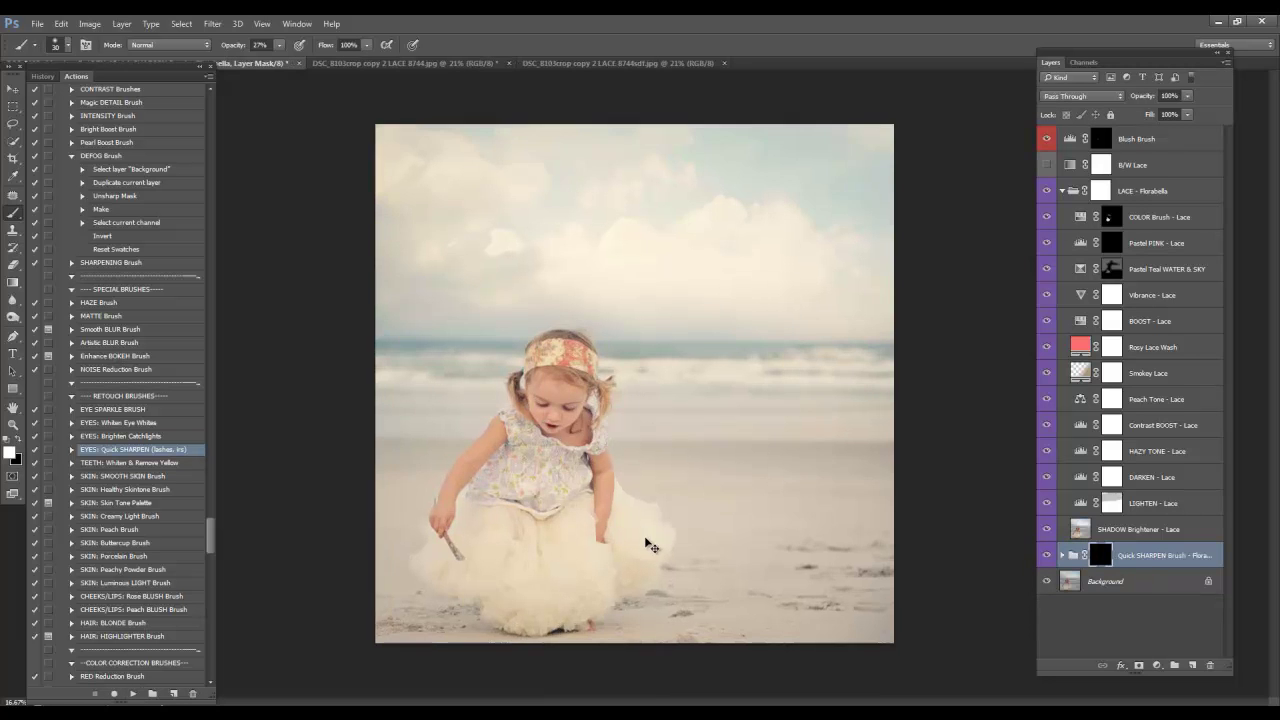
Step: Set painting opacity to 100% and nest the Quick SHARPEN group inside LACE - Florabella, comparing it on and off
{"action": "key", "text": "ctrl+plus"}
{"action": "key", "text": "ctrl+plus"}
{"action": "key", "text": "ctrl+plus"}
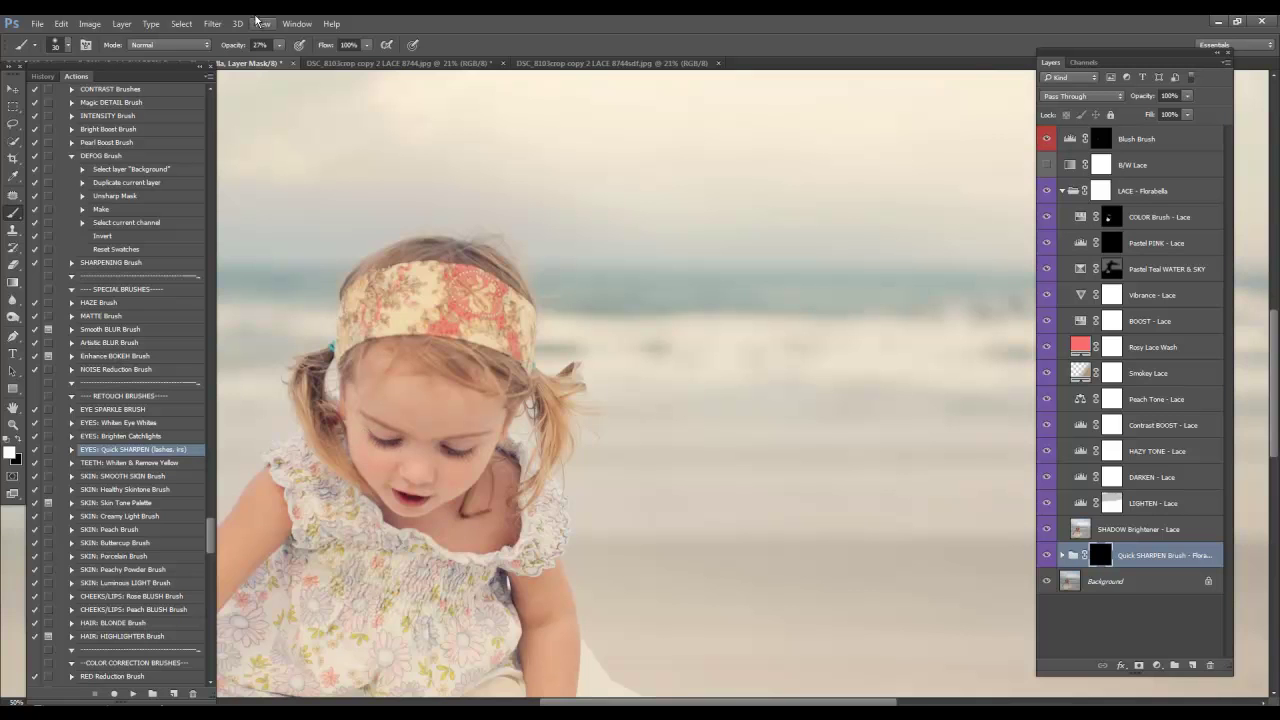
{"action": "key", "text": "0"}
{"action": "key", "text": "ctrl+plus"}
{"action": "left_click_drag", "start_coordinate": [1146, 558], "coordinate": [1138, 517]}
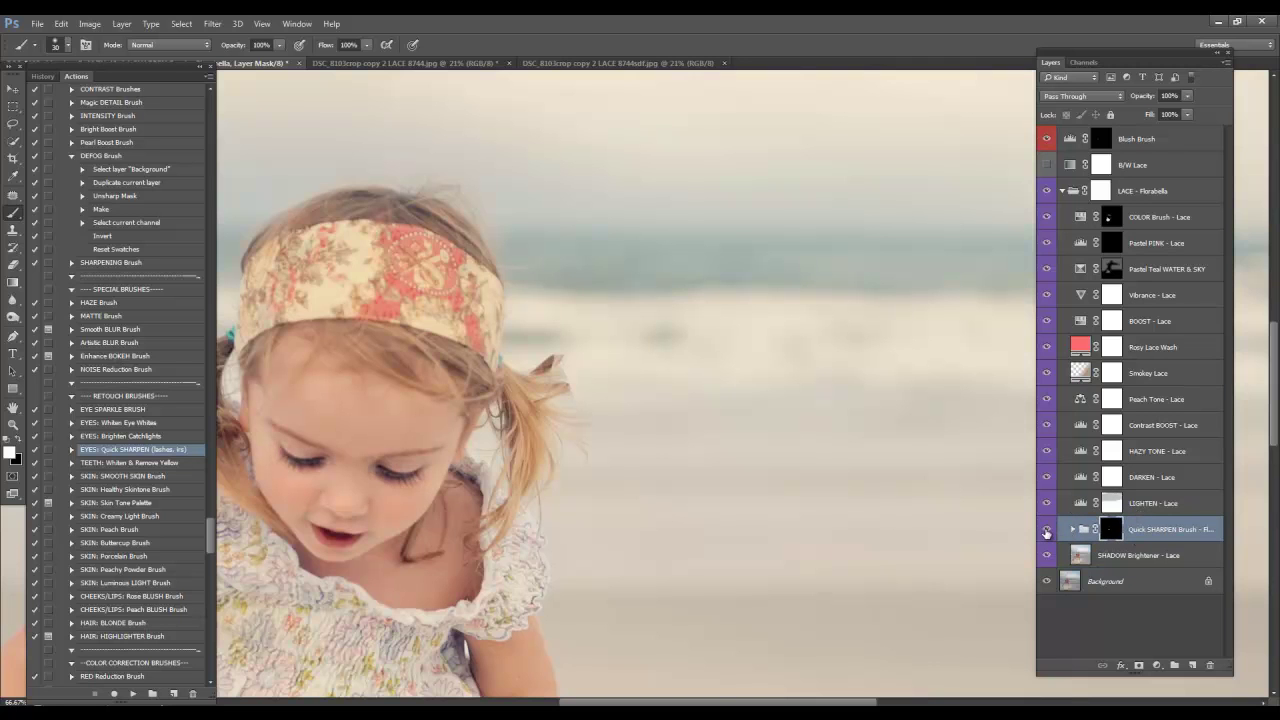
{"action": "left_click", "coordinate": [1047, 533]}
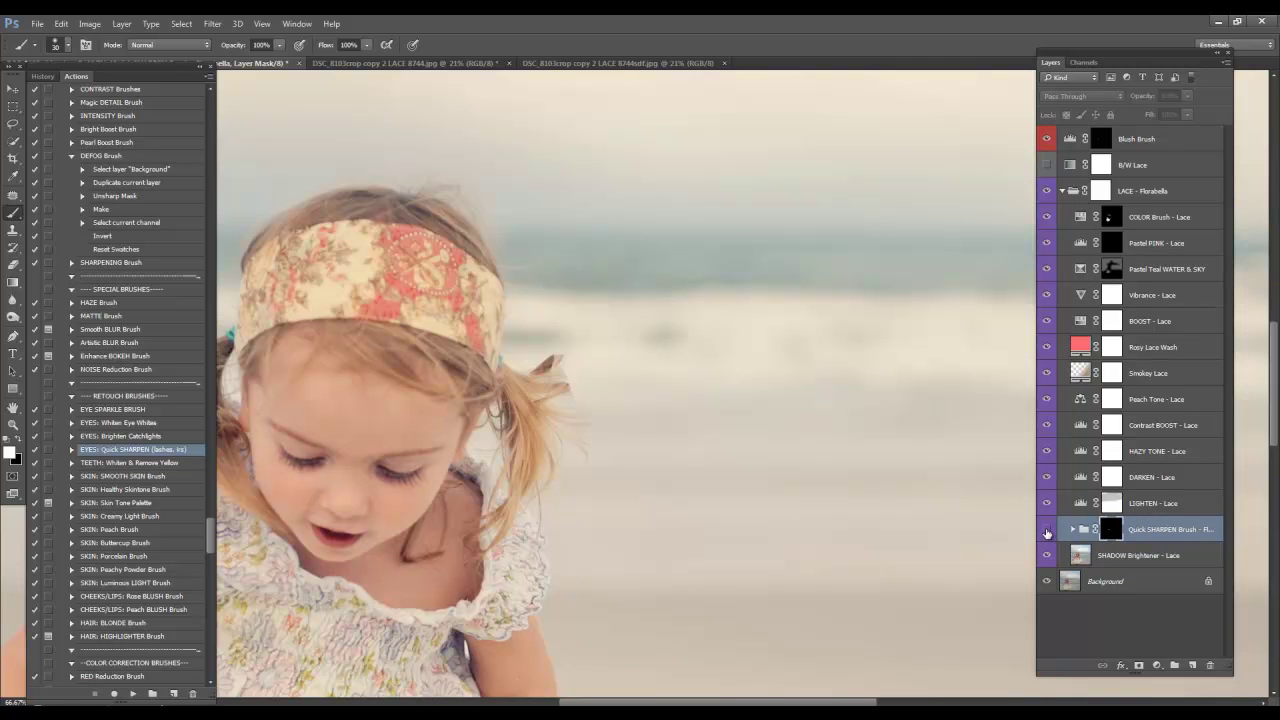
{"action": "left_click", "coordinate": [1047, 533]}
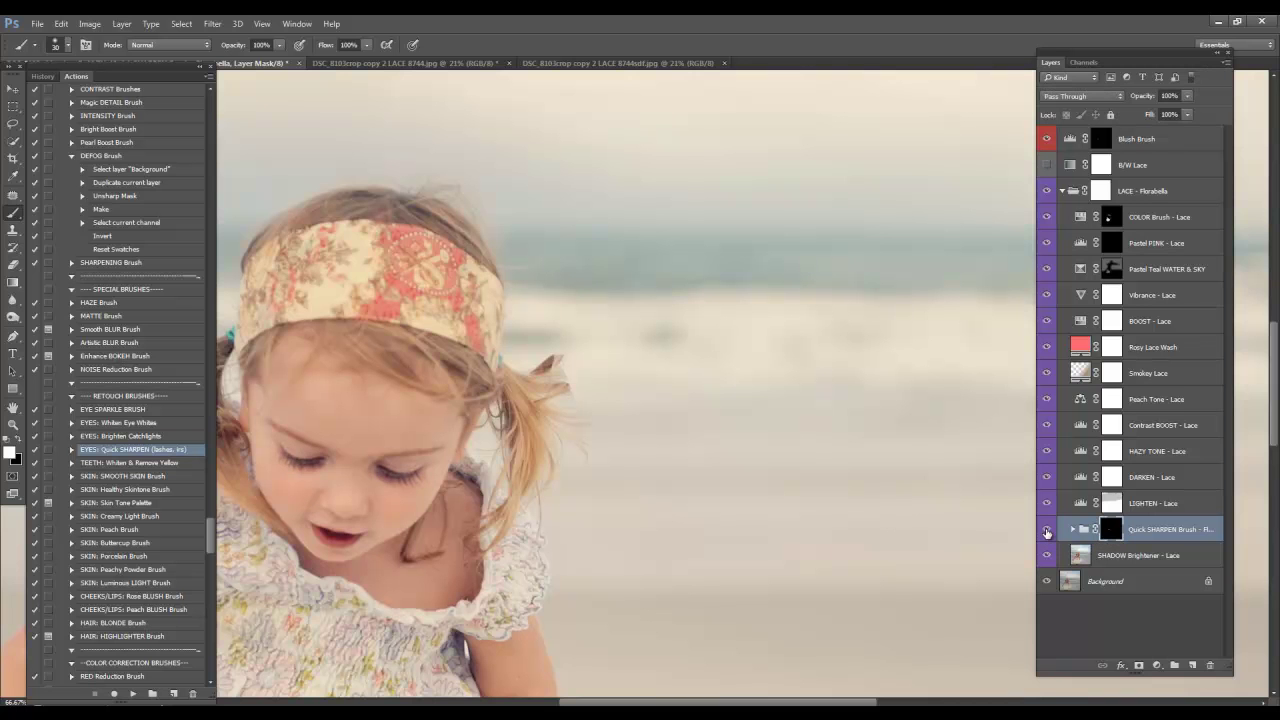
{"action": "key", "text": "ctrl+minus"}
{"action": "key", "text": "ctrl+minus"}
{"action": "key", "text": "ctrl+minus"}
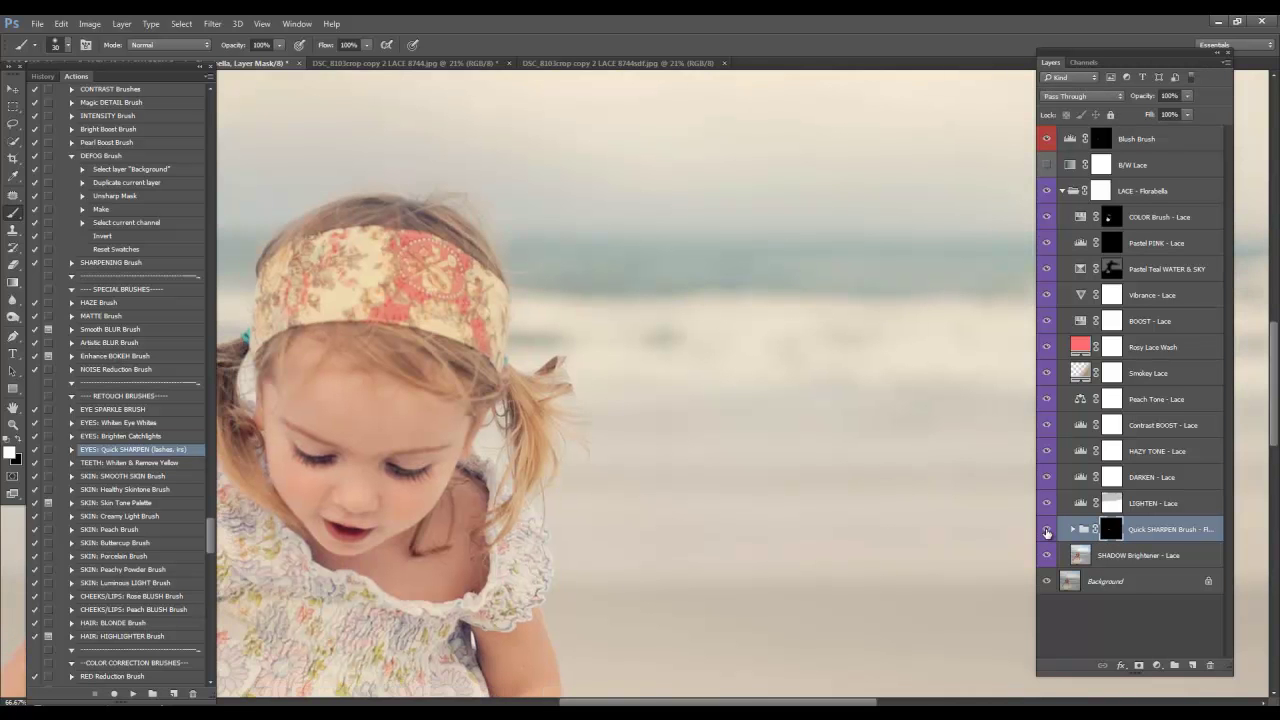
{"action": "key", "text": "ctrl+minus"}
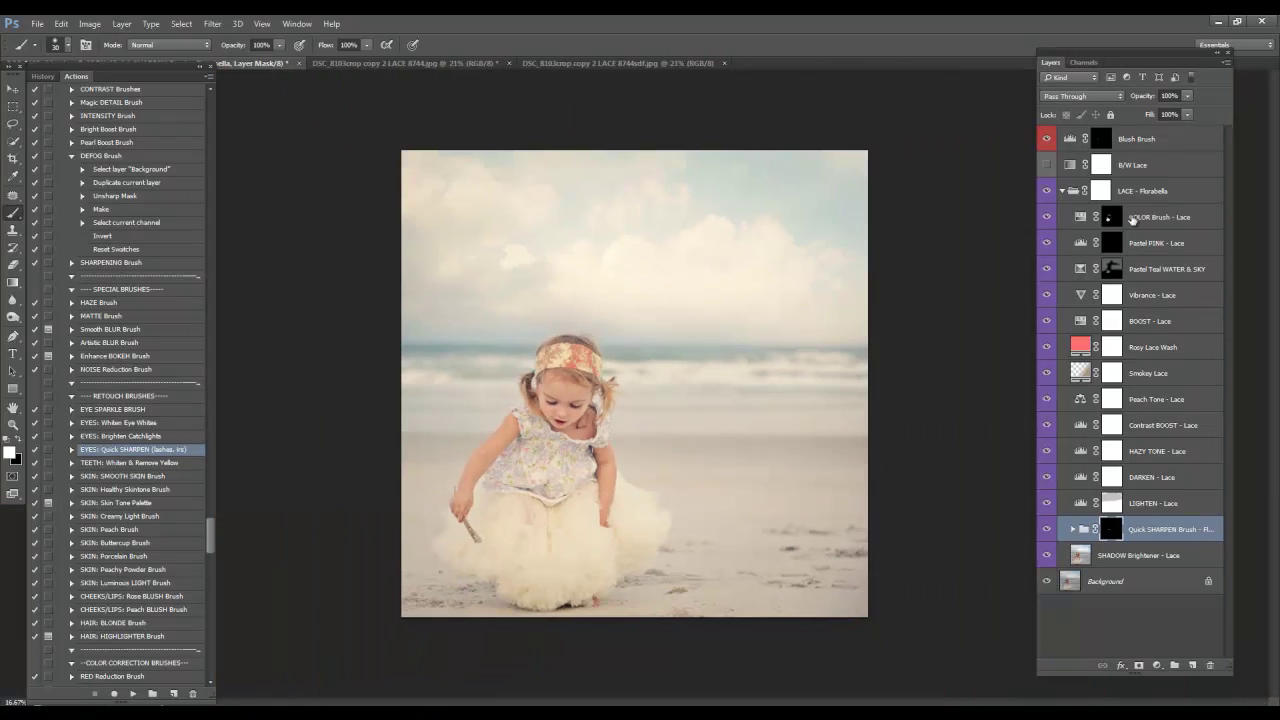
{"action": "key", "text": "ctrl+plus"}
{"action": "left_click", "coordinate": [1149, 99]}
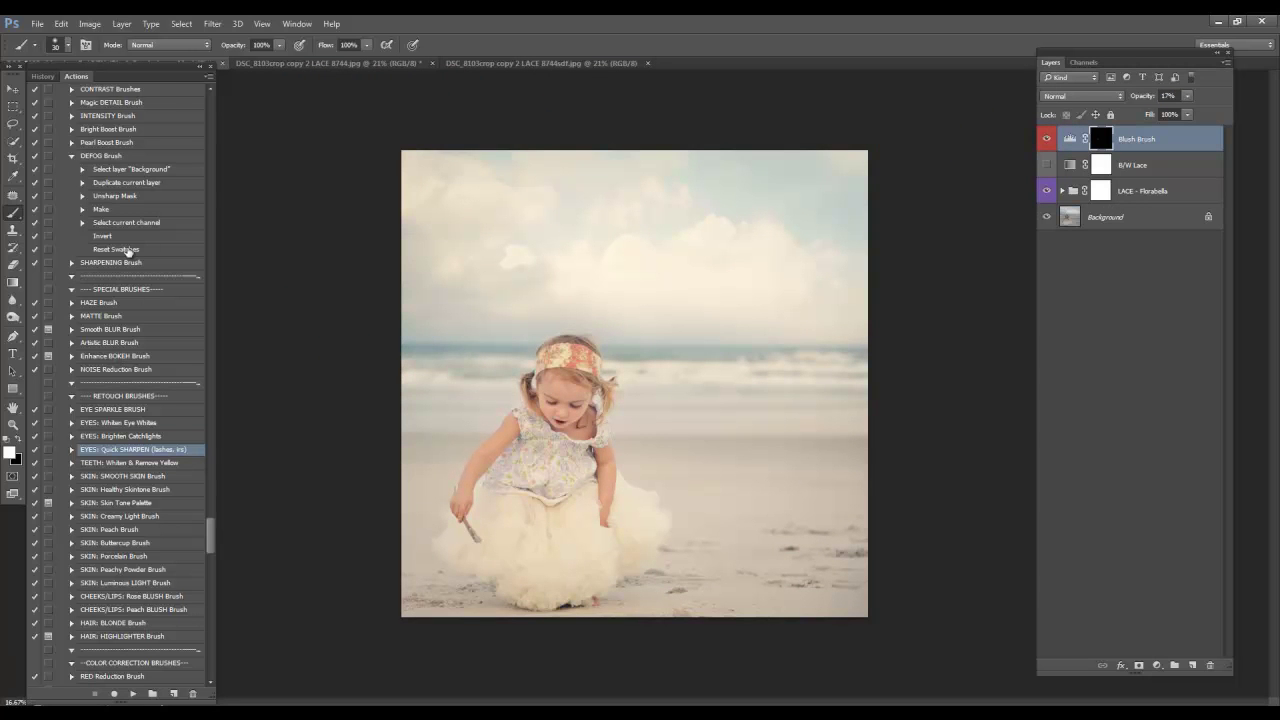
Step: Place D4S_1742 3 embedded, move it up to the canvas top, and commit it
{"action": "left_click", "coordinate": [37, 23]}
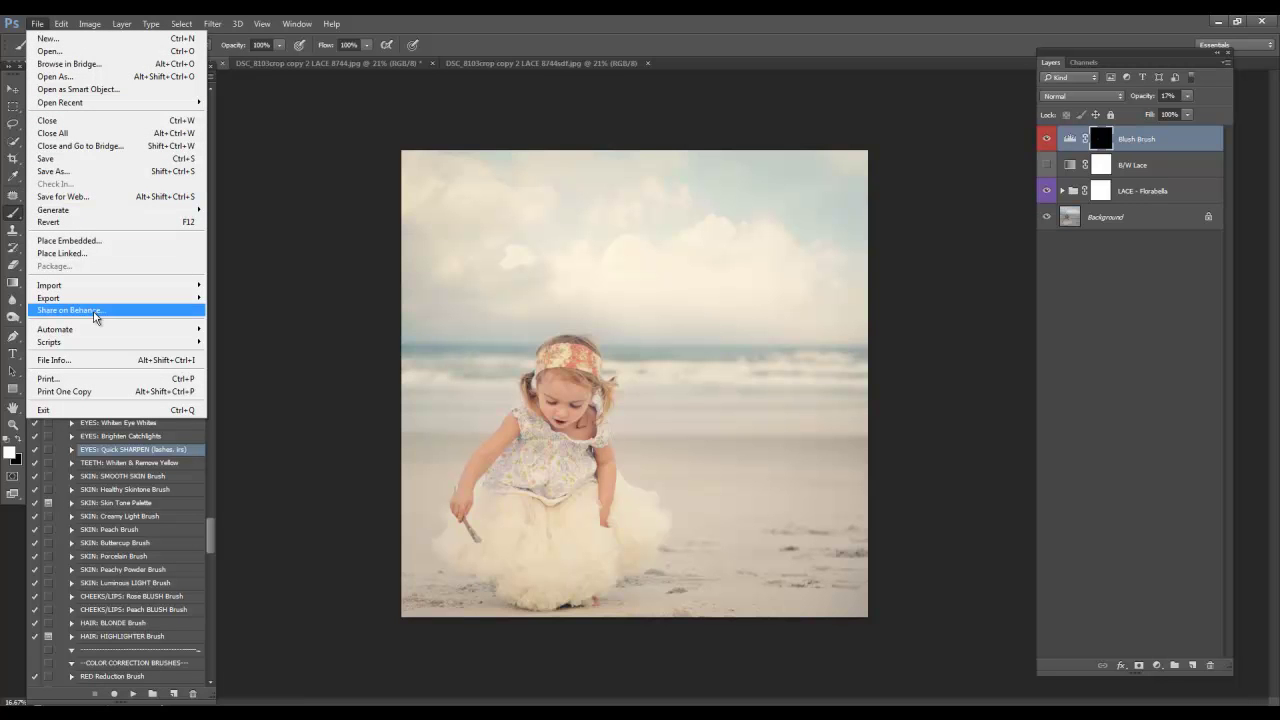
{"action": "mouse_move", "coordinate": [93, 348]}
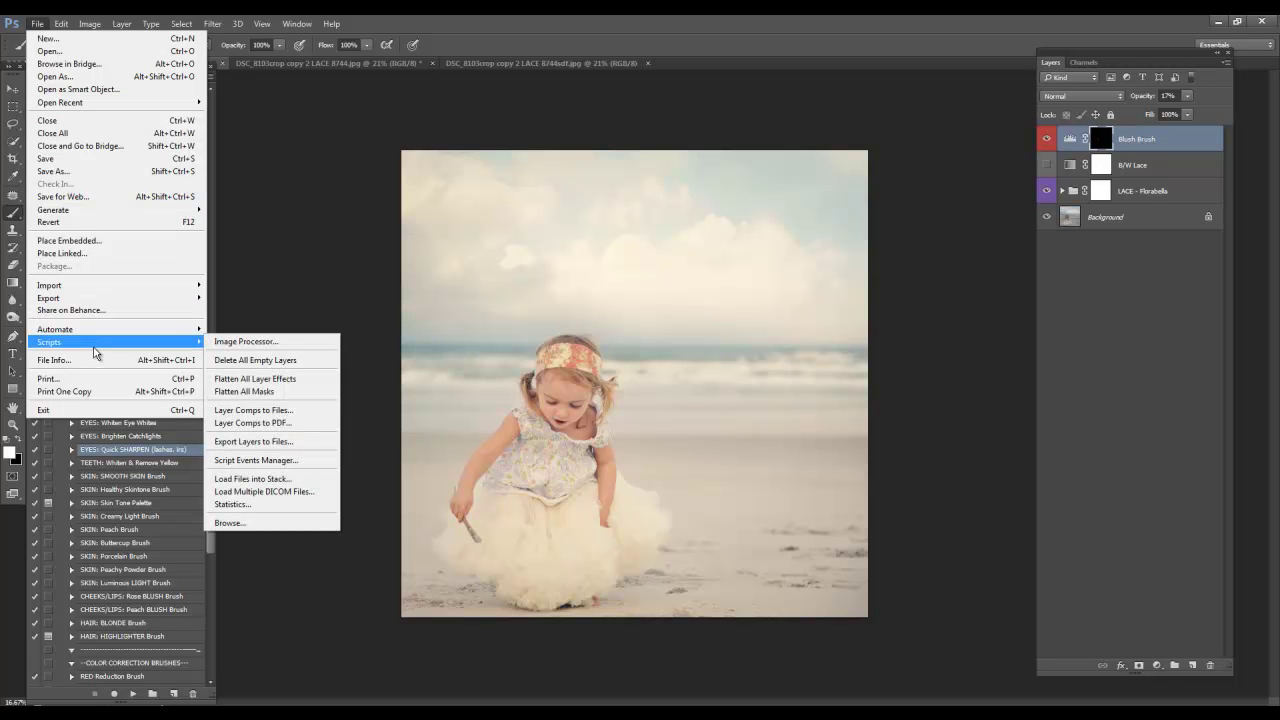
{"action": "left_click", "coordinate": [86, 241]}
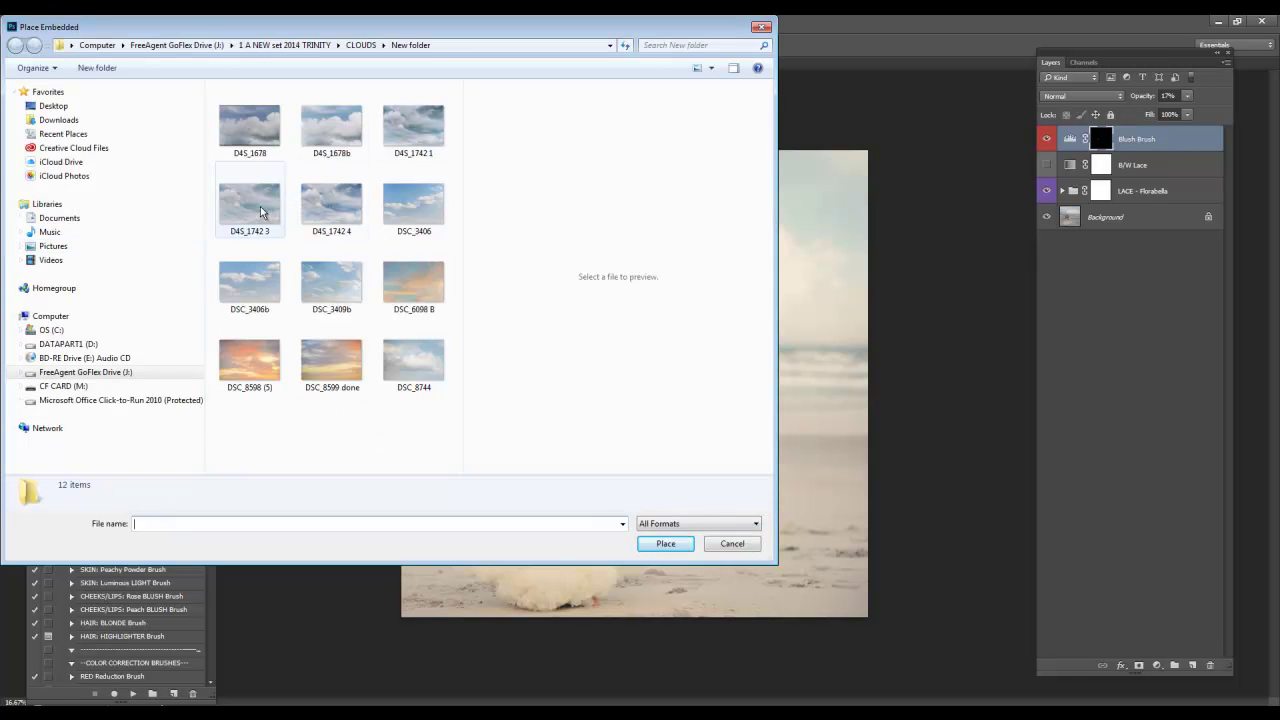
{"action": "left_click", "coordinate": [260, 211]}
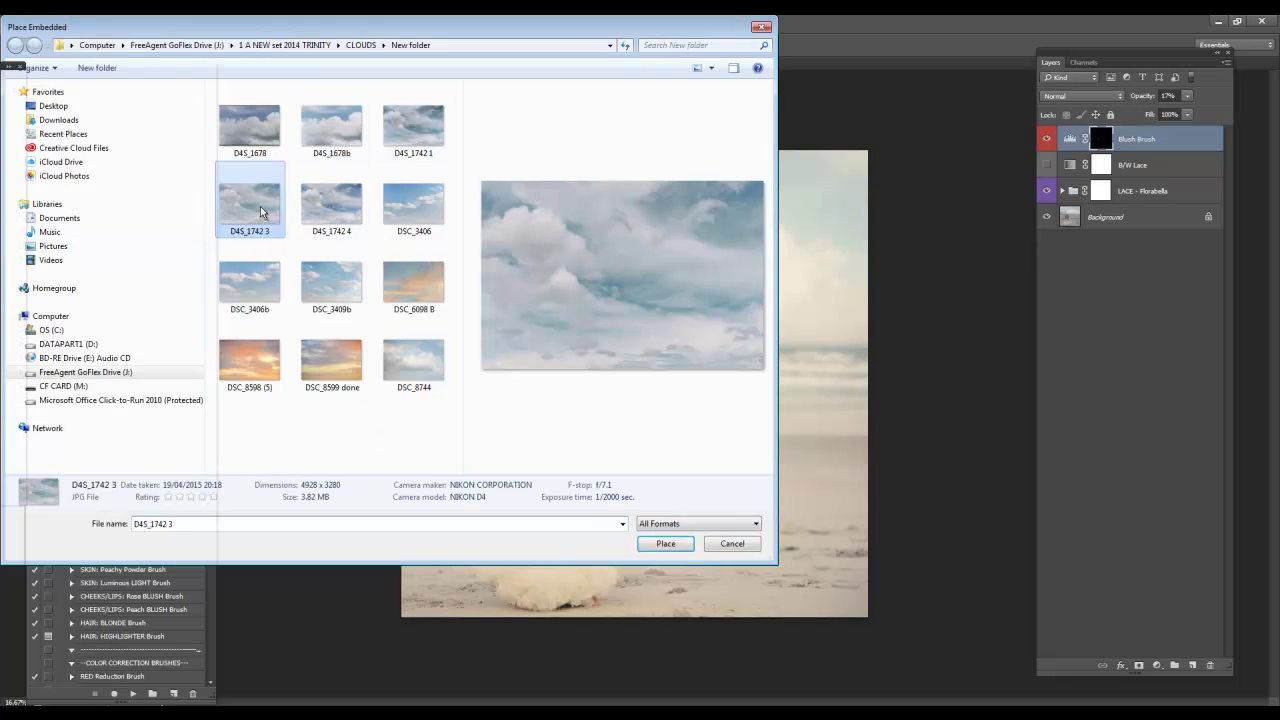
{"action": "double_click", "coordinate": [260, 207]}
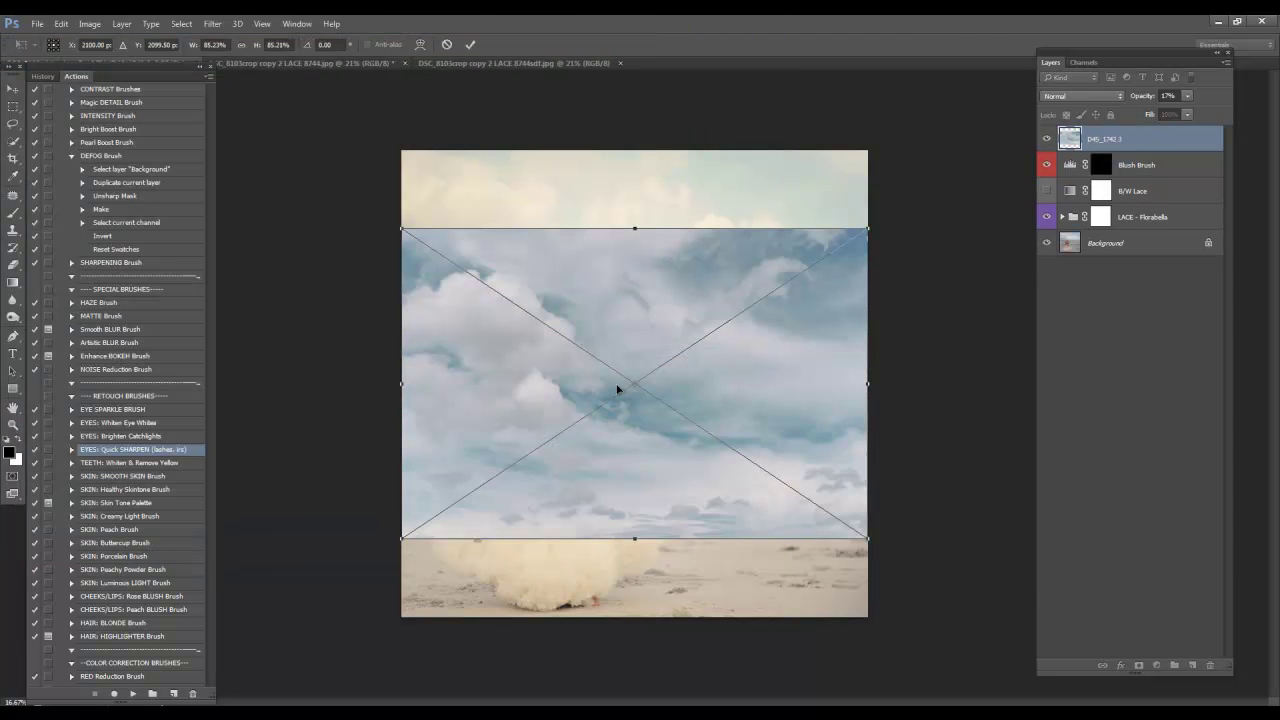
{"action": "left_click_drag", "start_coordinate": [684, 334], "coordinate": [690, 258]}
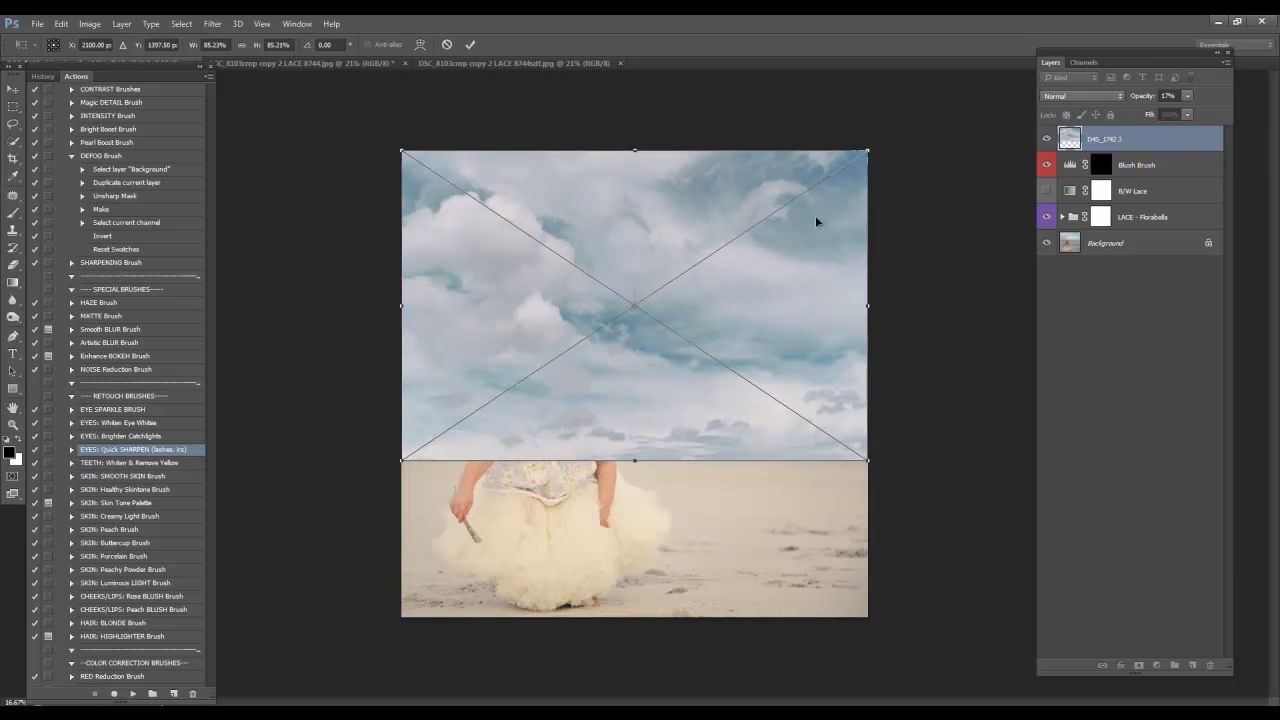
{"action": "left_click", "coordinate": [473, 45]}
{"action": "left_click", "coordinate": [473, 45]}
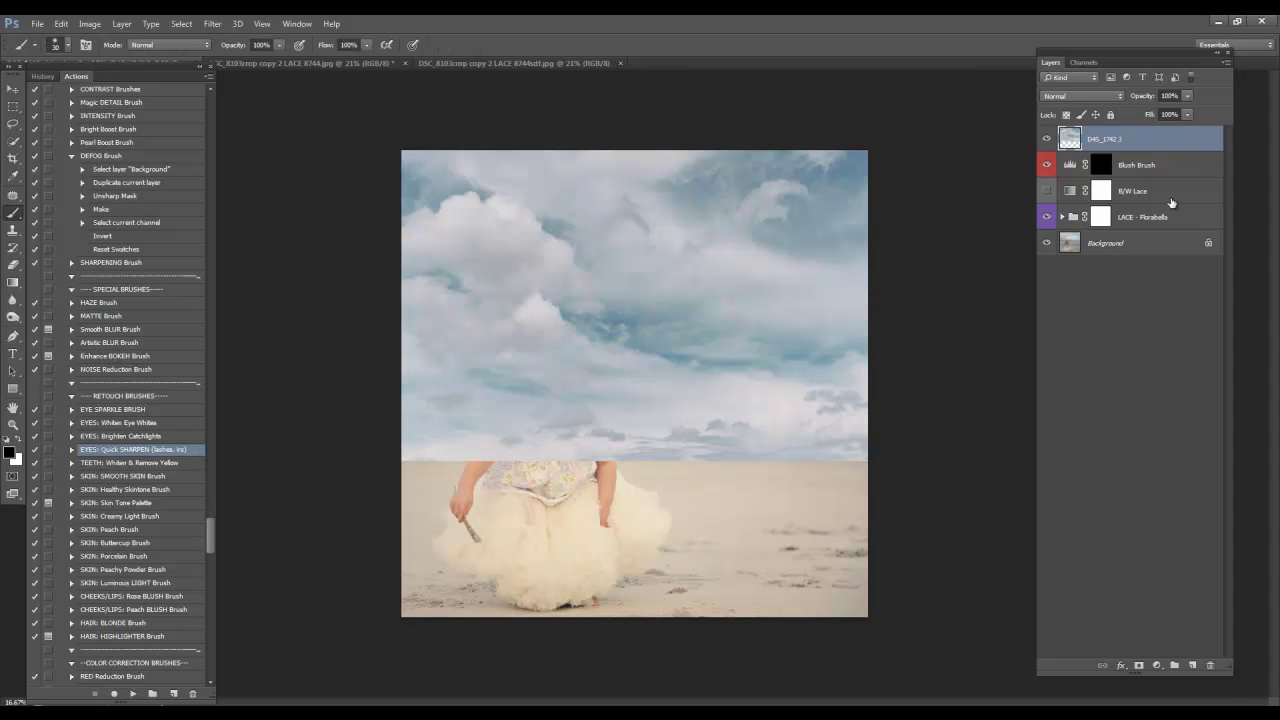
Step: Lower the cloud layer's opacity, add a mask, and paint black with a 1000 brush to clear the clouds from the girl
{"action": "left_click_drag", "start_coordinate": [1141, 101], "coordinate": [1098, 96]}
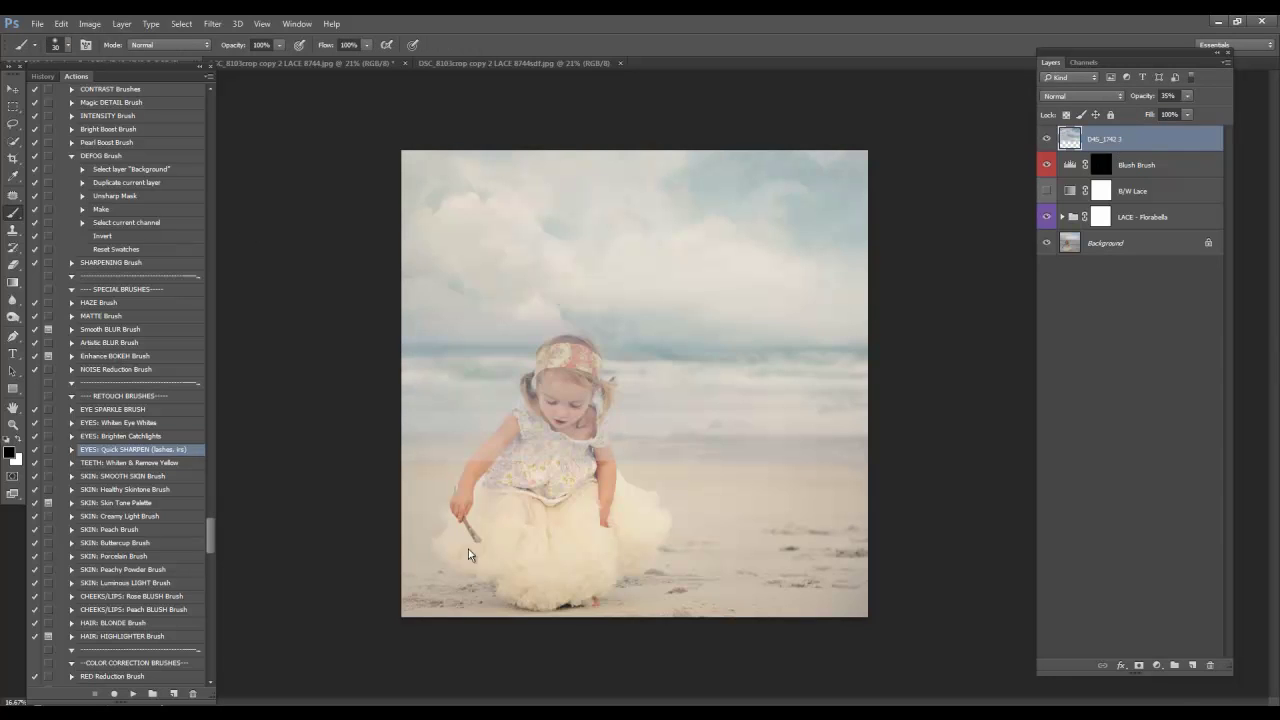
{"action": "left_click", "coordinate": [1139, 665]}
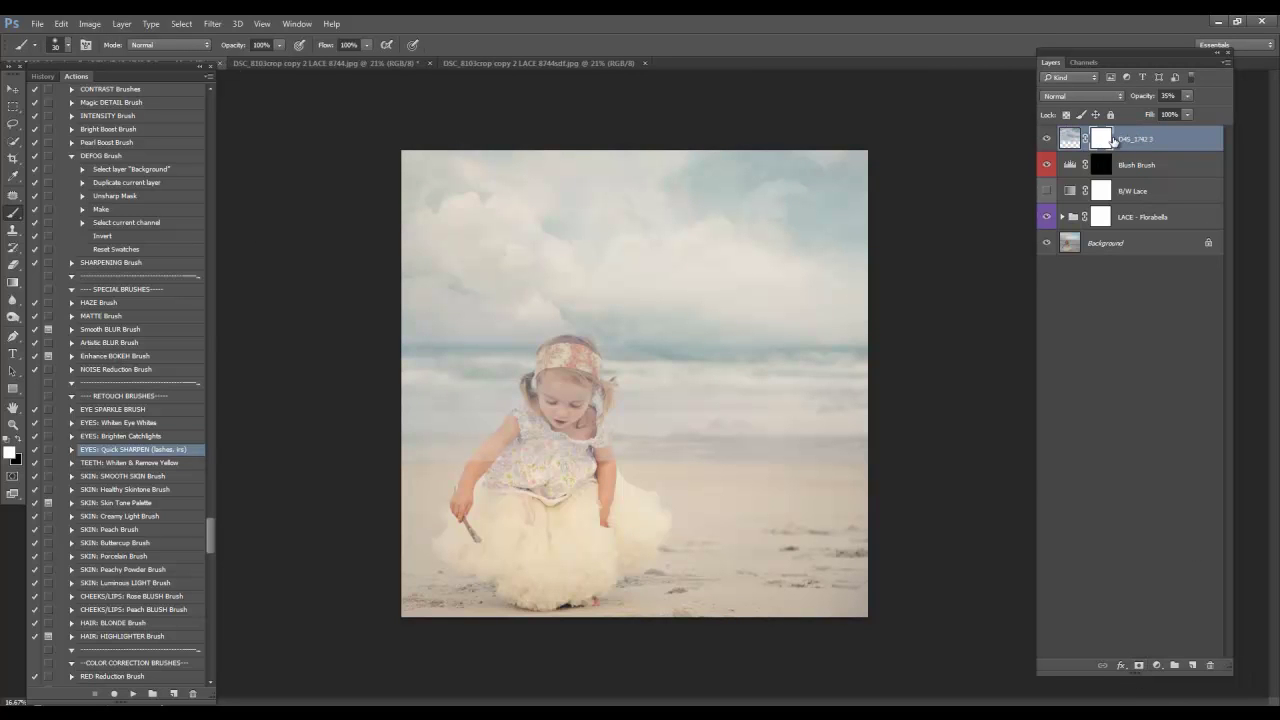
{"action": "left_click", "coordinate": [19, 441]}
{"action": "key", "text": "bracketright"}
{"action": "key", "text": "bracketright"}
{"action": "key", "text": "bracketright"}
{"action": "key", "text": "bracketright"}
{"action": "key", "text": "bracketright"}
{"action": "key", "text": "bracketright"}
{"action": "key", "text": "bracketright"}
{"action": "key", "text": "bracketright"}
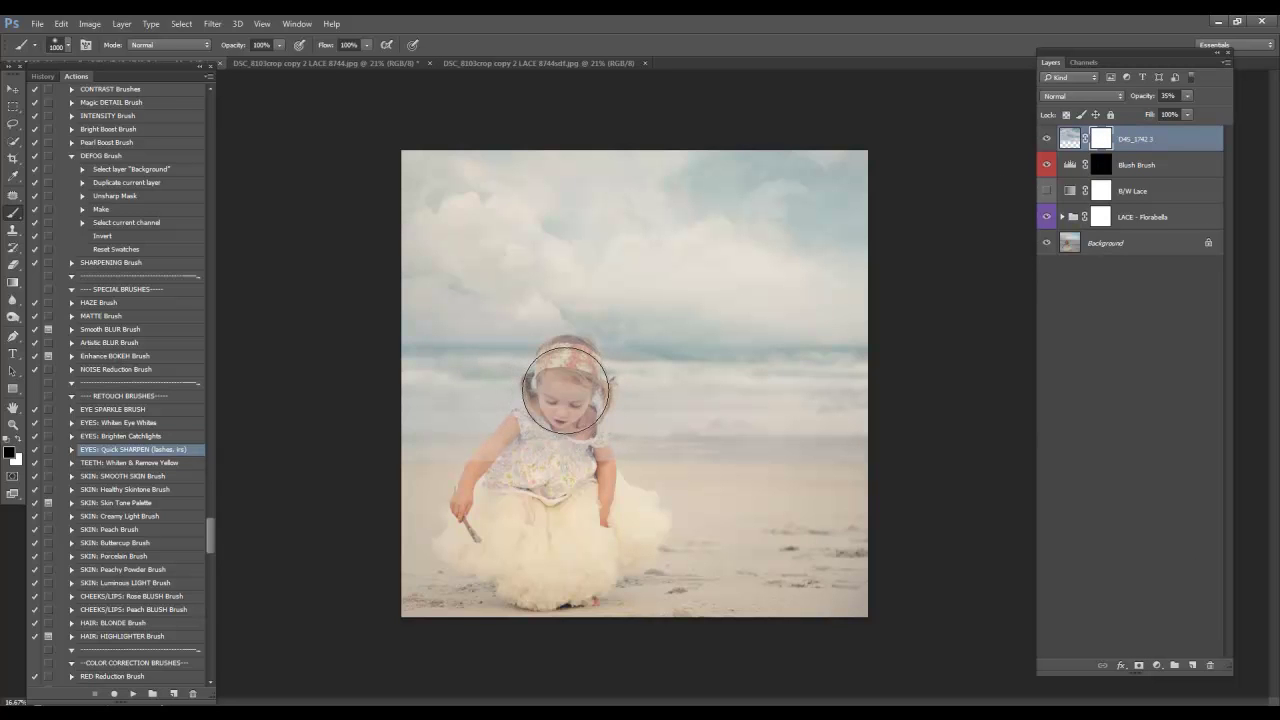
{"action": "mouse_move", "coordinate": [566, 391]}
{"action": "left_mouse_down"}
{"action": "mouse_move", "coordinate": [570, 380]}
{"action": "mouse_move", "coordinate": [566, 392]}
{"action": "left_mouse_up"}
{"action": "key", "text": "bracketleft"}
{"action": "key", "text": "bracketleft"}
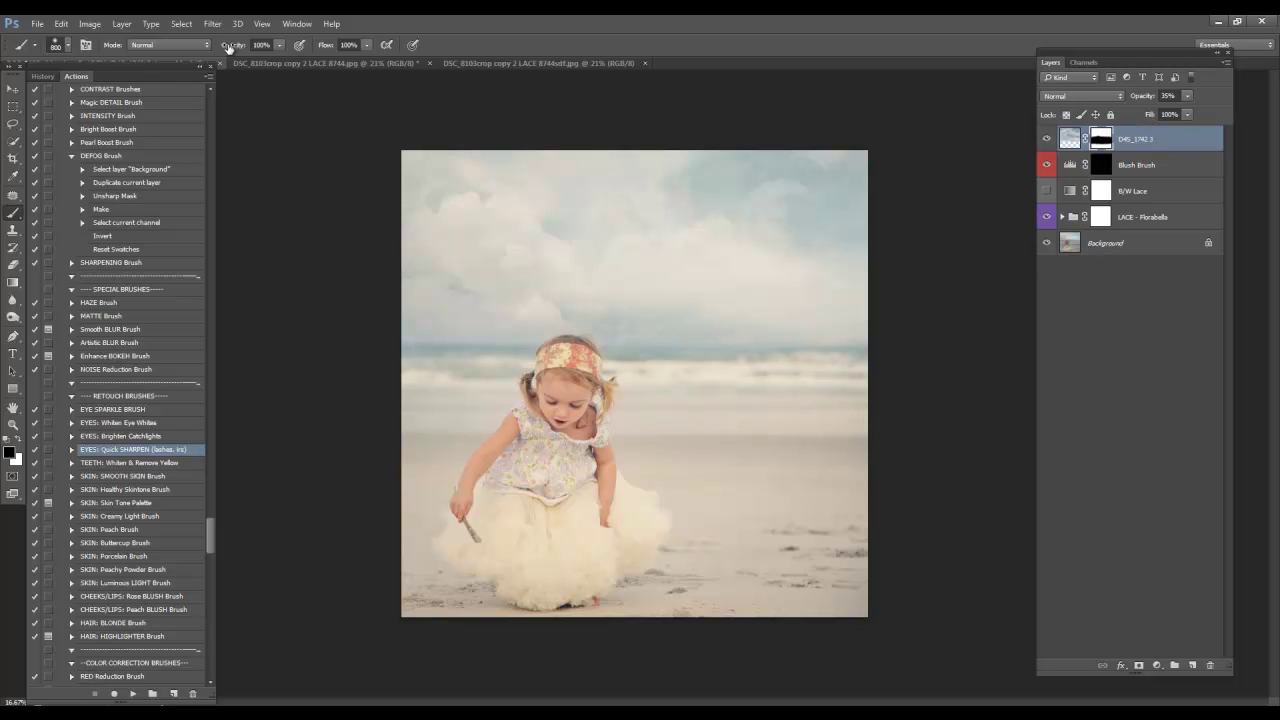
{"action": "left_click_drag", "start_coordinate": [234, 46], "coordinate": [196, 50]}
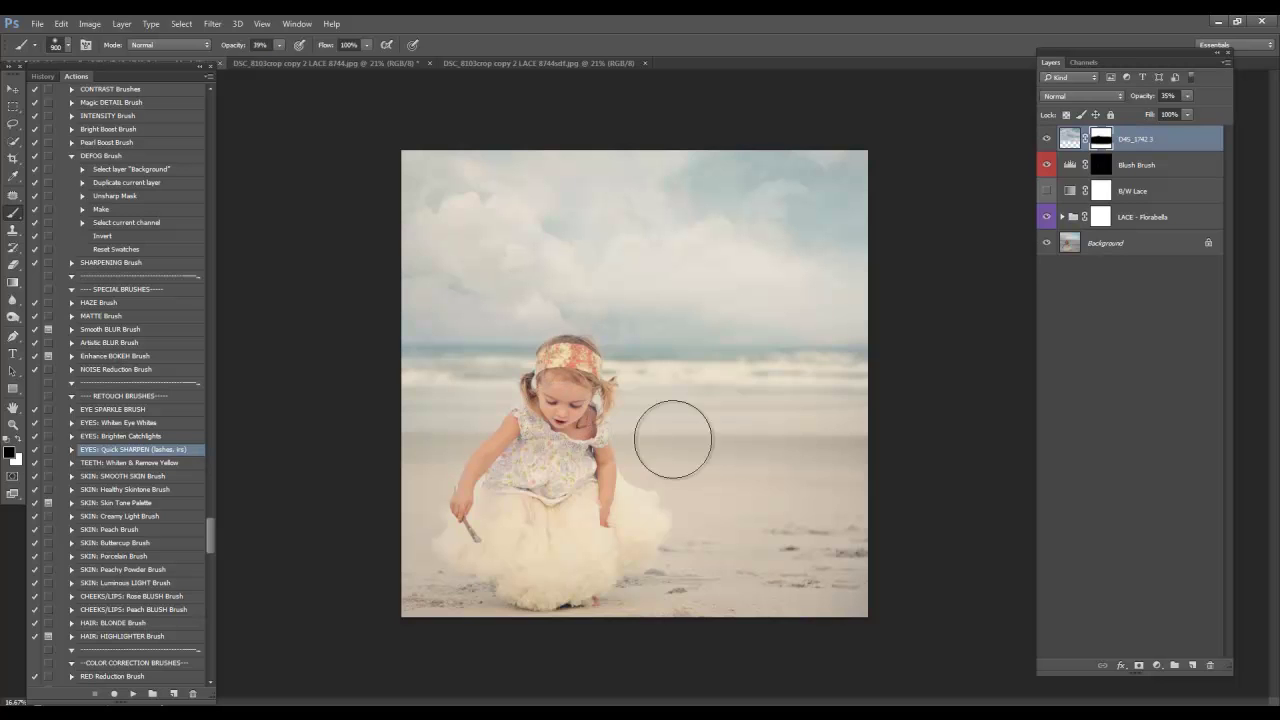
{"action": "key", "text": "bracketright"}
{"action": "key", "text": "bracketright"}
{"action": "key", "text": "bracketright"}
{"action": "key", "text": "bracketright"}
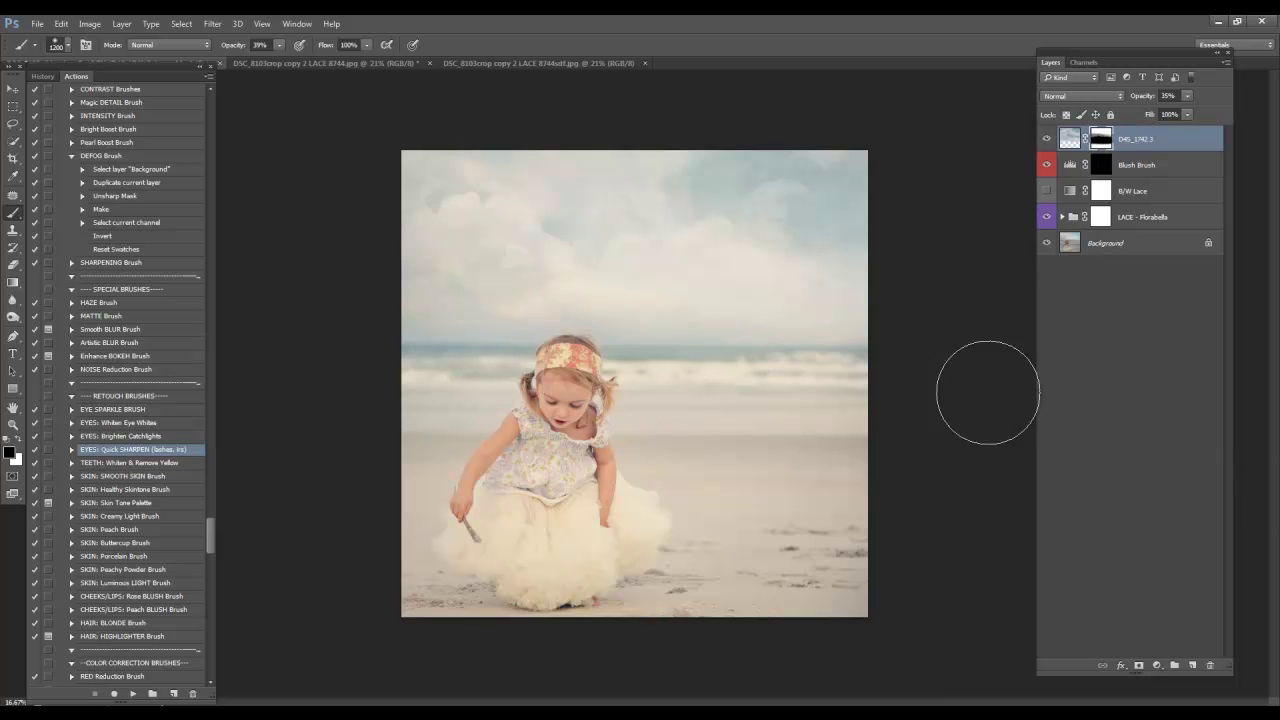
Step: Raise the cloud layer's opacity to 53% and toggle it to compare
{"action": "left_click_drag", "start_coordinate": [1144, 96], "coordinate": [904, 60]}
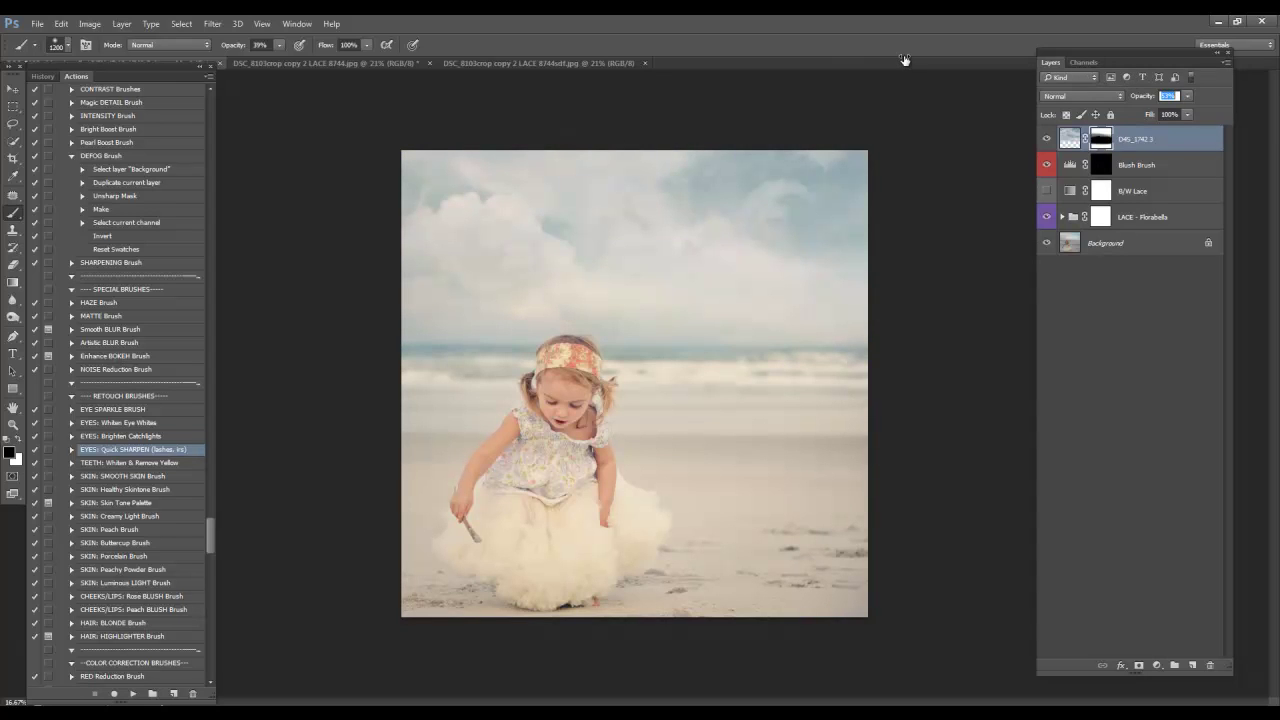
{"action": "left_click", "coordinate": [1046, 139]}
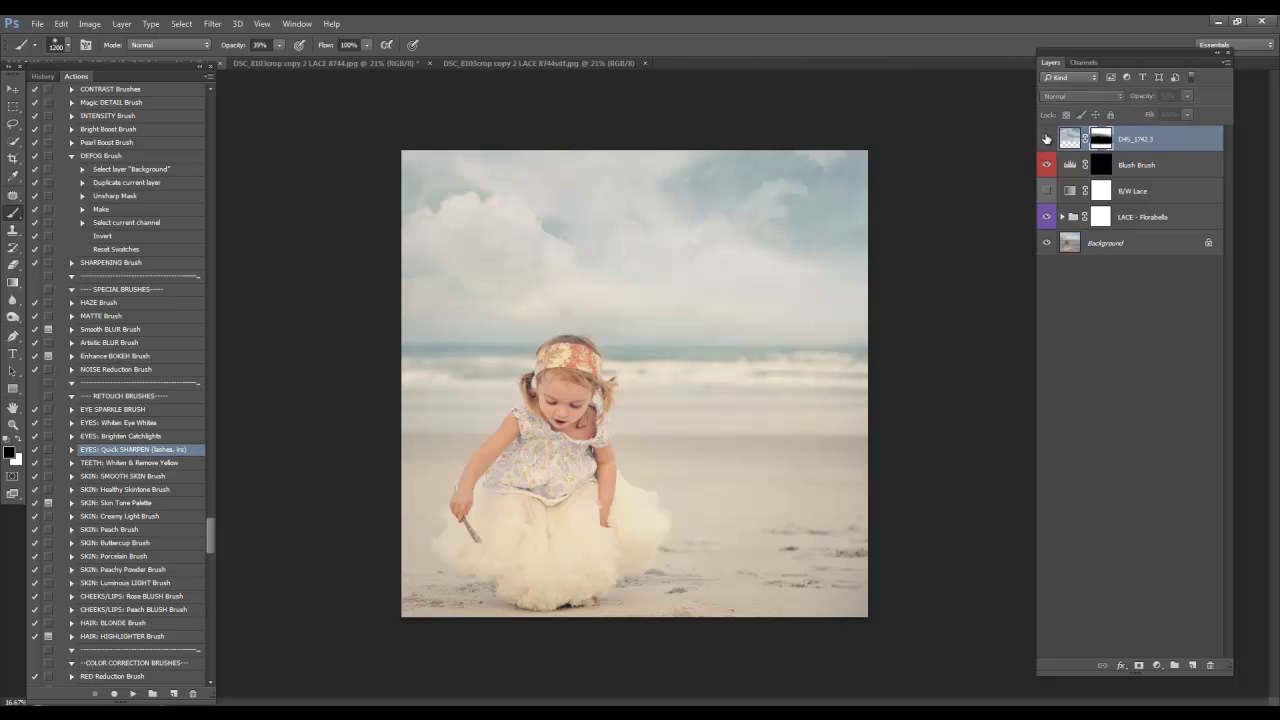
{"action": "left_click", "coordinate": [1046, 139]}
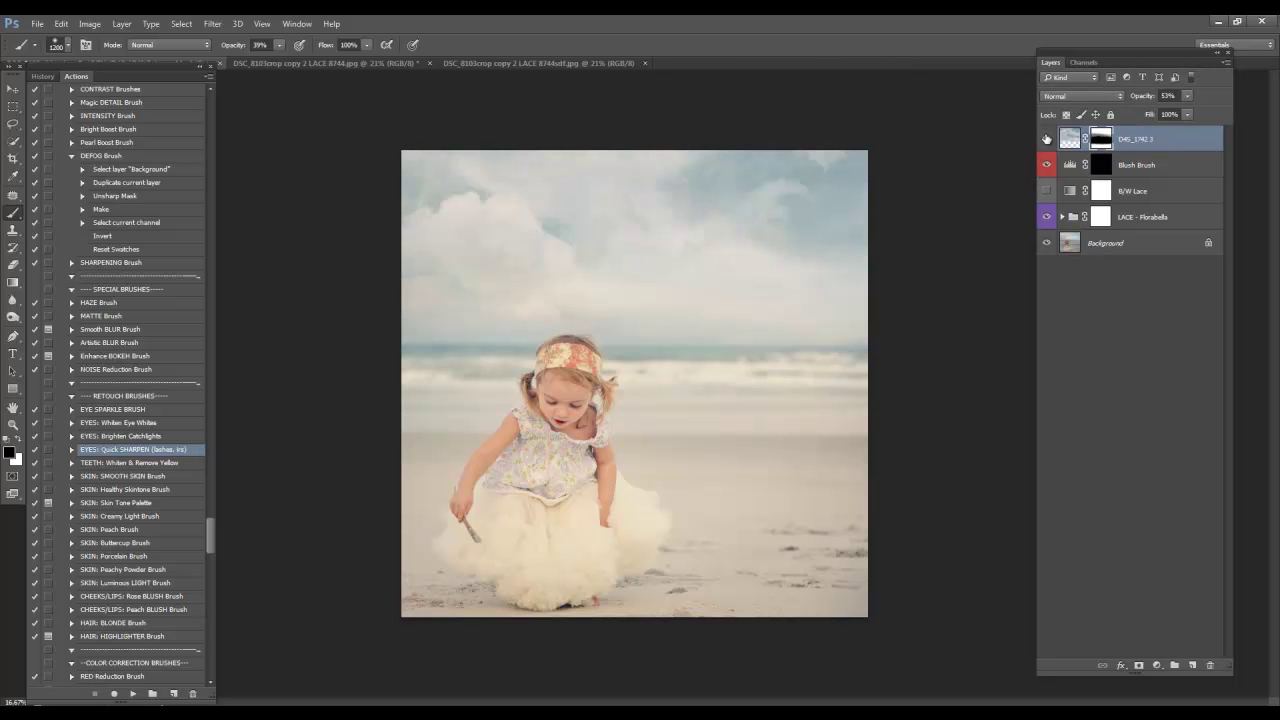
{"action": "key", "text": "ctrl+plus"}
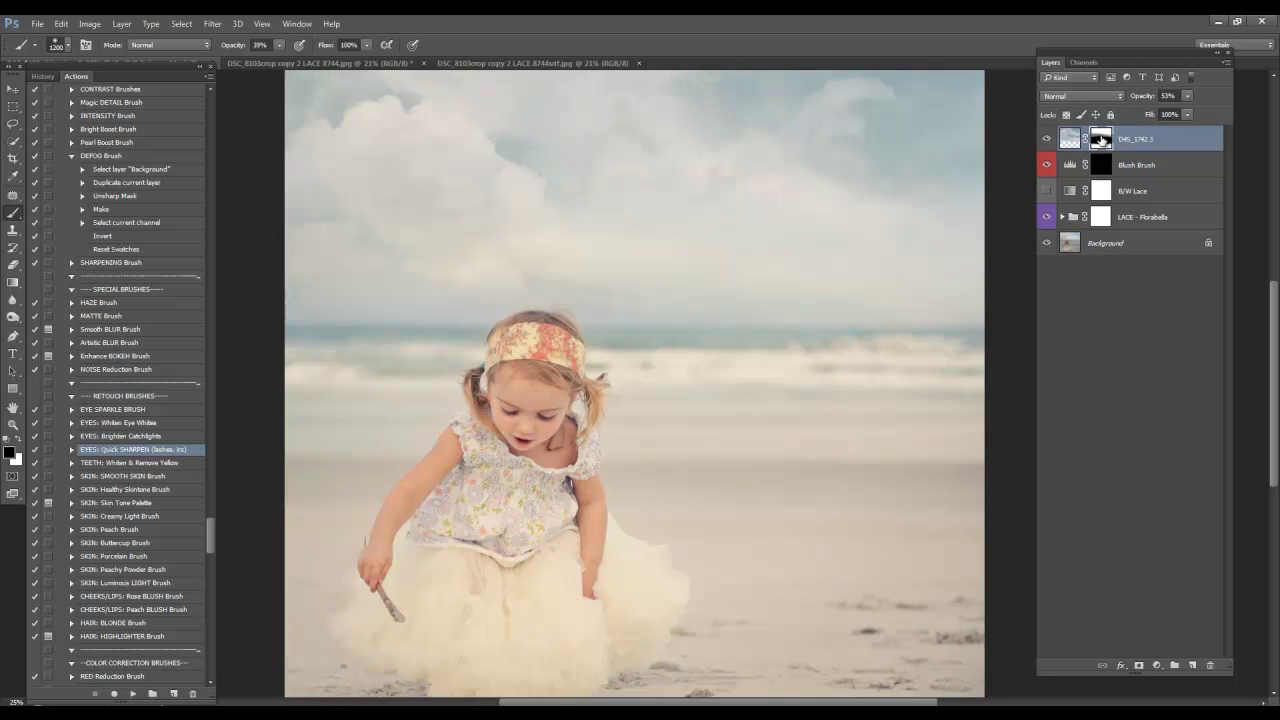
{"action": "key", "text": "ctrl+minus"}
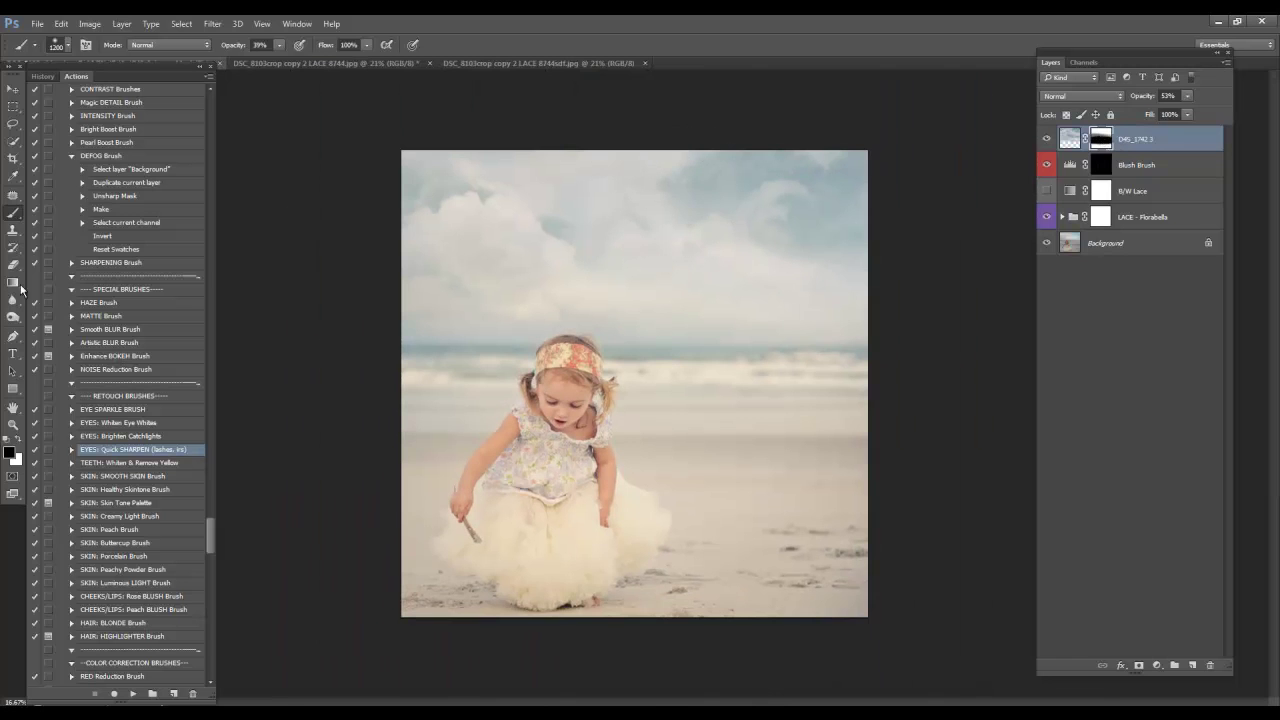
Step: Switch to white at about 21% brush opacity and softly paint clouds back into the sky
{"action": "left_click", "coordinate": [231, 46]}
{"action": "type", "text": "32"}
{"action": "mouse_move", "coordinate": [629, 220]}
{"action": "left_mouse_down"}
{"action": "mouse_move", "coordinate": [574, 202]}
{"action": "mouse_move", "coordinate": [584, 224]}
{"action": "mouse_move", "coordinate": [672, 210]}
{"action": "mouse_move", "coordinate": [663, 222]}
{"action": "mouse_move", "coordinate": [692, 270]}
{"action": "mouse_move", "coordinate": [657, 266]}
{"action": "mouse_move", "coordinate": [602, 211]}
{"action": "mouse_move", "coordinate": [540, 258]}
{"action": "mouse_move", "coordinate": [597, 178]}
{"action": "mouse_move", "coordinate": [643, 175]}
{"action": "mouse_move", "coordinate": [823, 272]}
{"action": "left_mouse_up"}
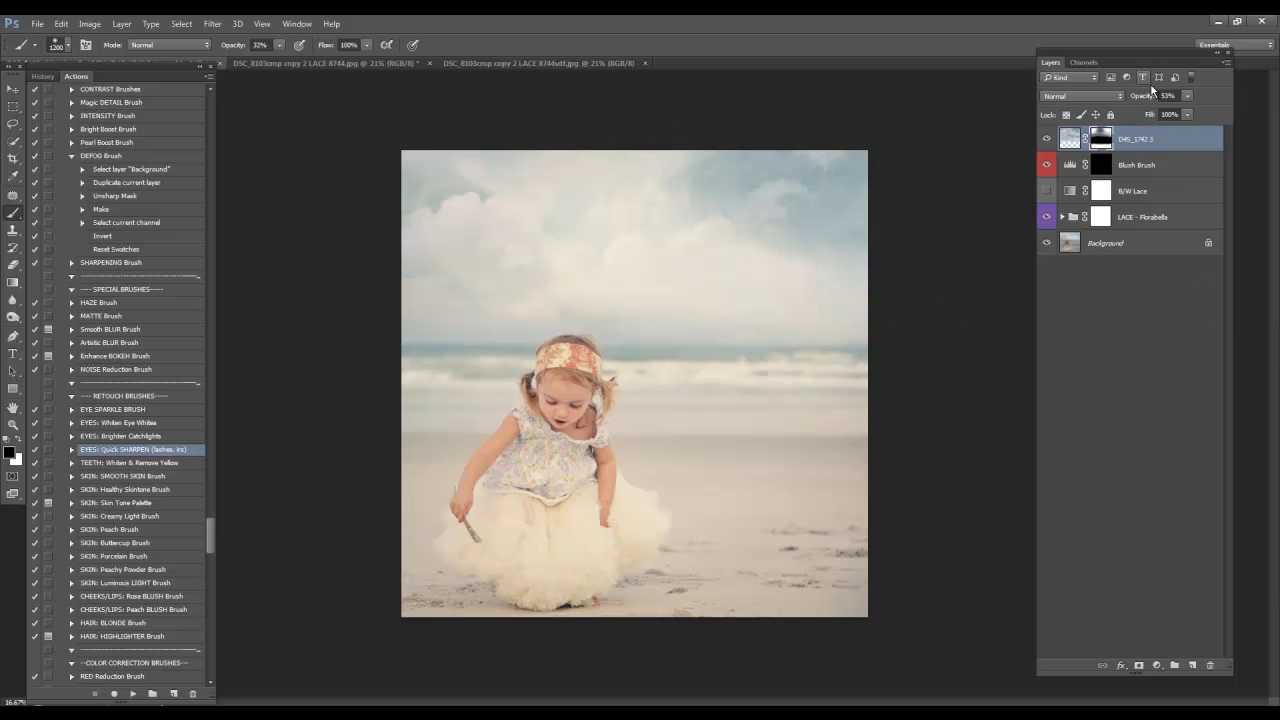
{"action": "left_click", "coordinate": [17, 442]}
{"action": "left_click_drag", "start_coordinate": [246, 48], "coordinate": [224, 50]}
{"action": "mouse_move", "coordinate": [771, 300]}
{"action": "left_mouse_down"}
{"action": "mouse_move", "coordinate": [529, 194]}
{"action": "mouse_move", "coordinate": [689, 209]}
{"action": "mouse_move", "coordinate": [786, 243]}
{"action": "mouse_move", "coordinate": [629, 249]}
{"action": "mouse_move", "coordinate": [877, 191]}
{"action": "mouse_move", "coordinate": [889, 206]}
{"action": "mouse_move", "coordinate": [628, 180]}
{"action": "mouse_move", "coordinate": [649, 371]}
{"action": "mouse_move", "coordinate": [680, 309]}
{"action": "mouse_move", "coordinate": [577, 210]}
{"action": "left_mouse_up"}
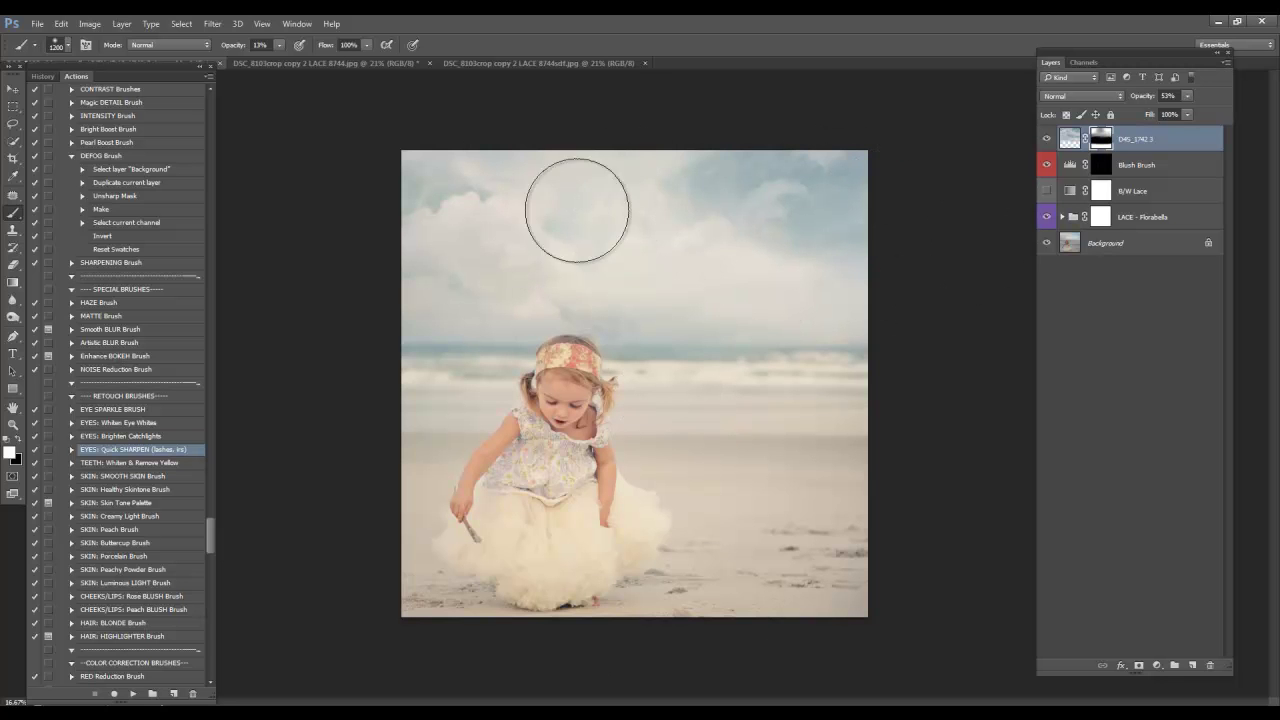
Step: Play the Honeychild action and reduce its layer to 58% opacity, toggling it to compare
{"action": "left_click_drag", "start_coordinate": [214, 537], "coordinate": [215, 611]}
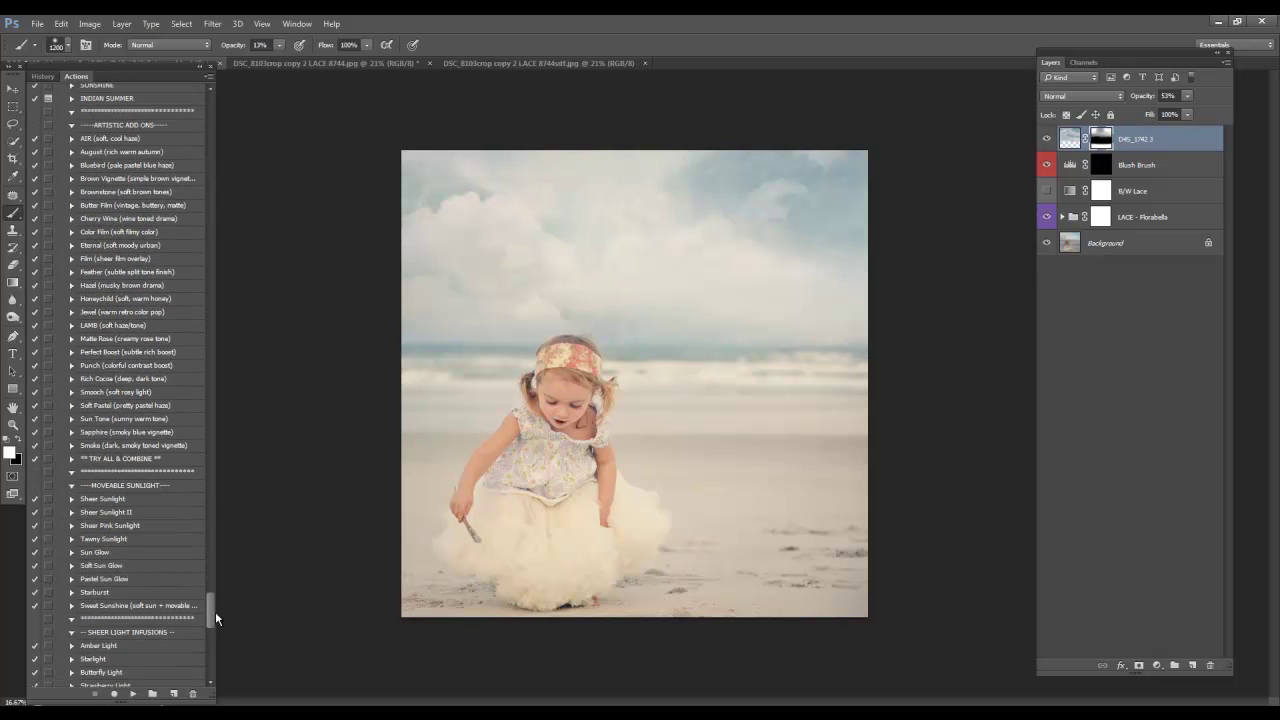
{"action": "left_click", "coordinate": [138, 299]}
{"action": "left_click", "coordinate": [133, 693]}
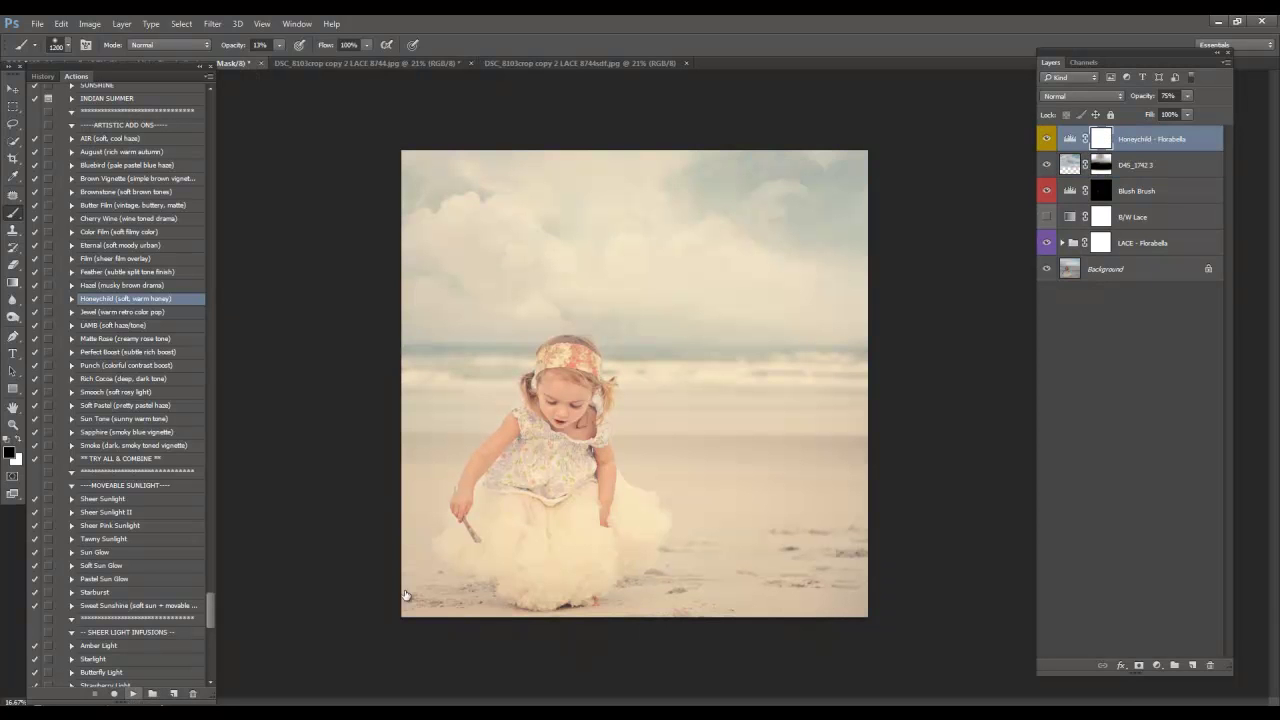
{"action": "left_click", "coordinate": [1046, 138]}
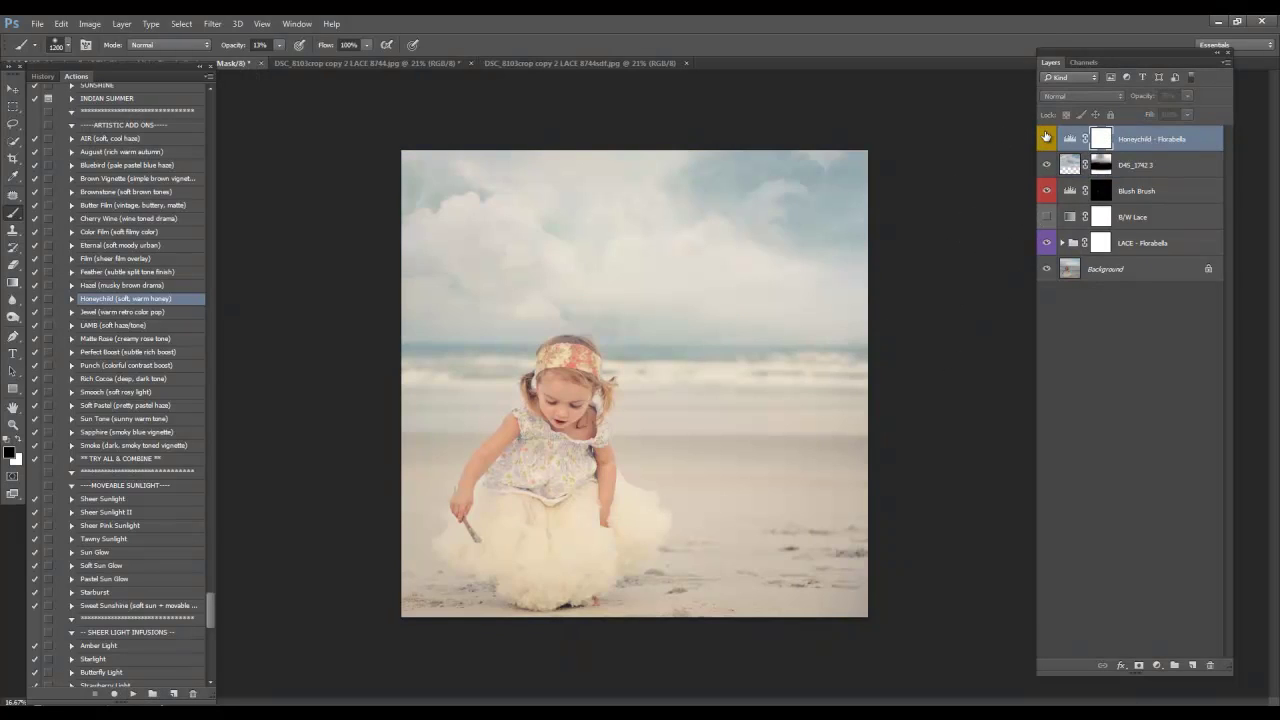
{"action": "left_click", "coordinate": [1046, 137]}
{"action": "left_click_drag", "start_coordinate": [1143, 95], "coordinate": [929, 64]}
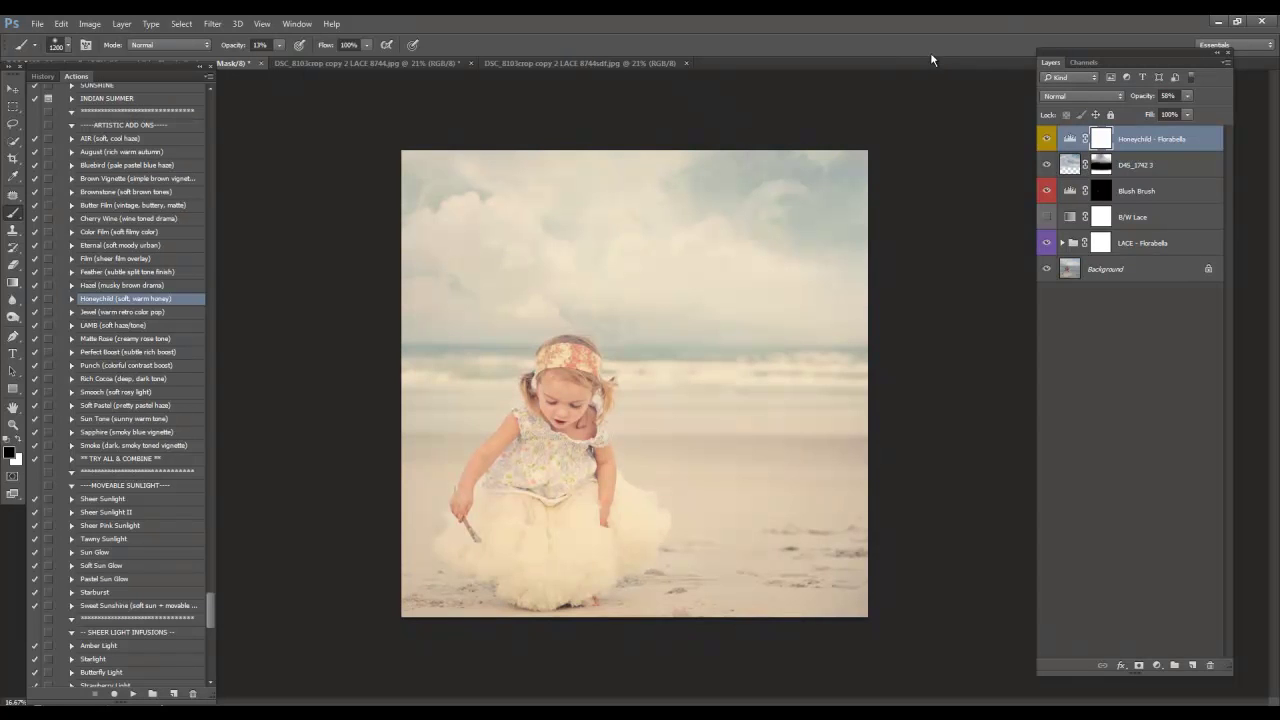
{"action": "left_click", "coordinate": [1047, 138]}
{"action": "left_click", "coordinate": [1047, 138]}
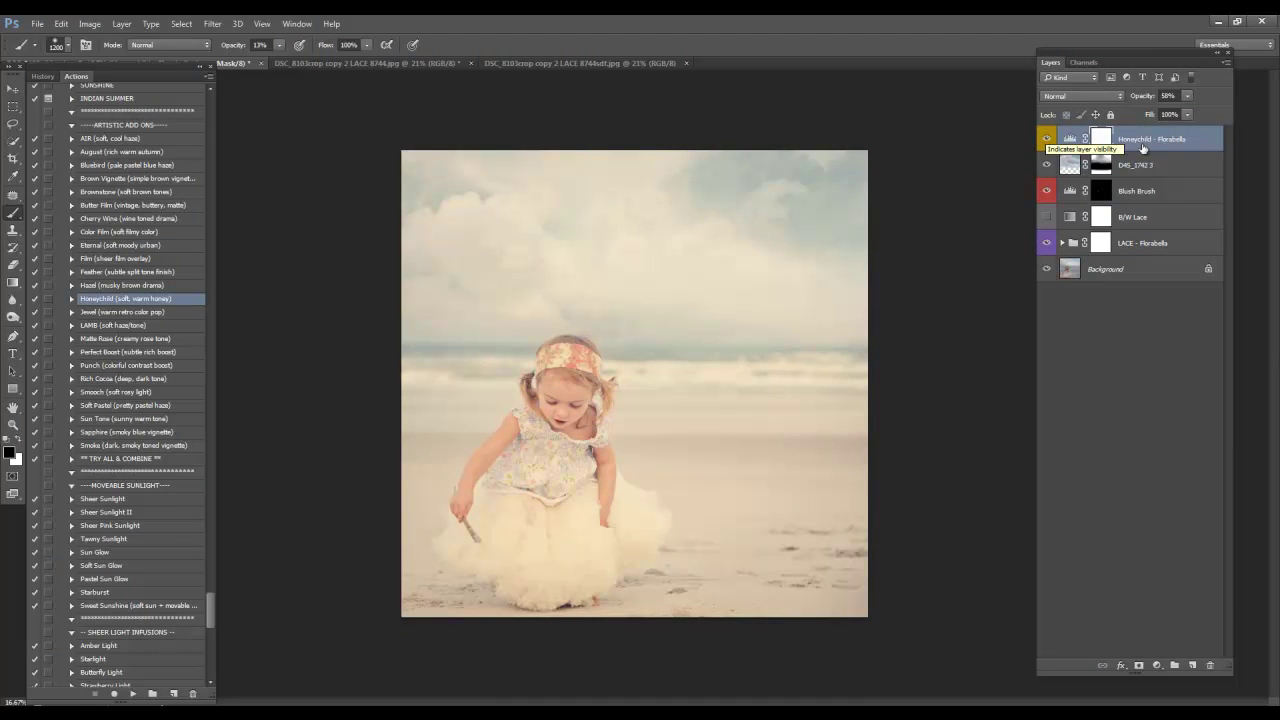
Step: With Reverse off, drag a bottom-to-top gradient on the Honeychild mask and check the blend
{"action": "left_click", "coordinate": [12, 284]}
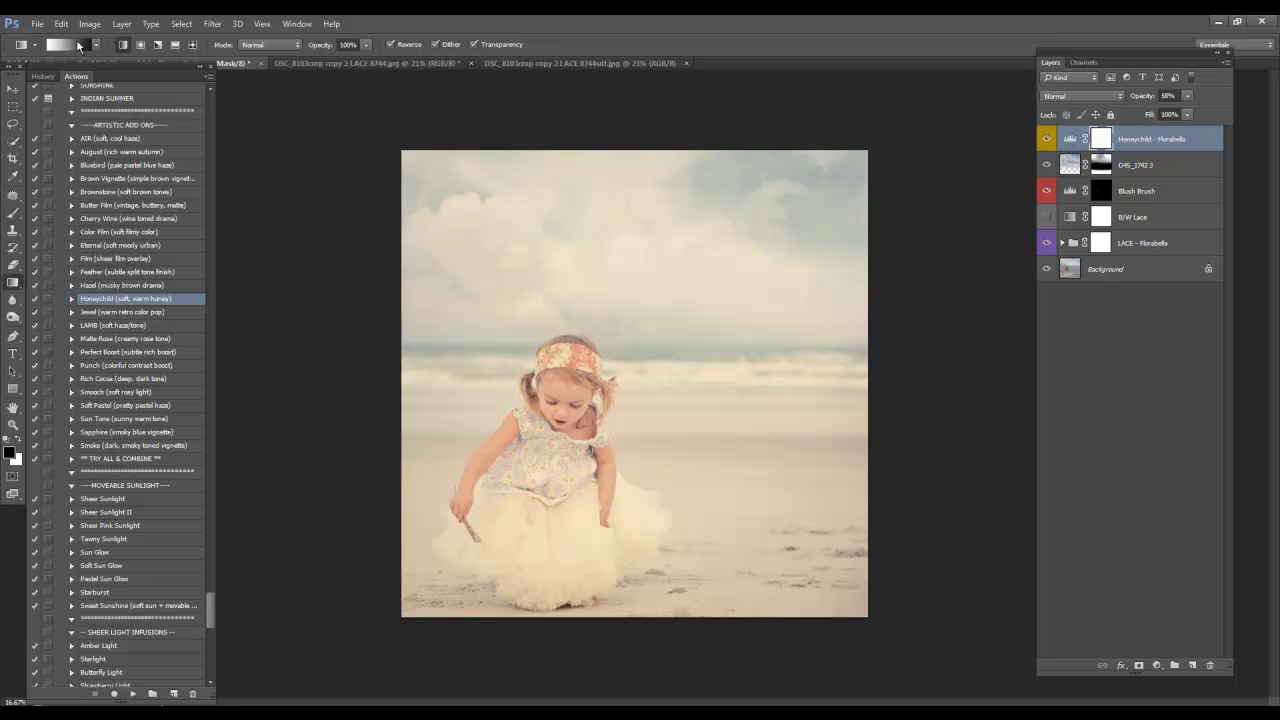
{"action": "left_click", "coordinate": [389, 43]}
{"action": "left_click_drag", "start_coordinate": [634, 528], "coordinate": [635, 132]}
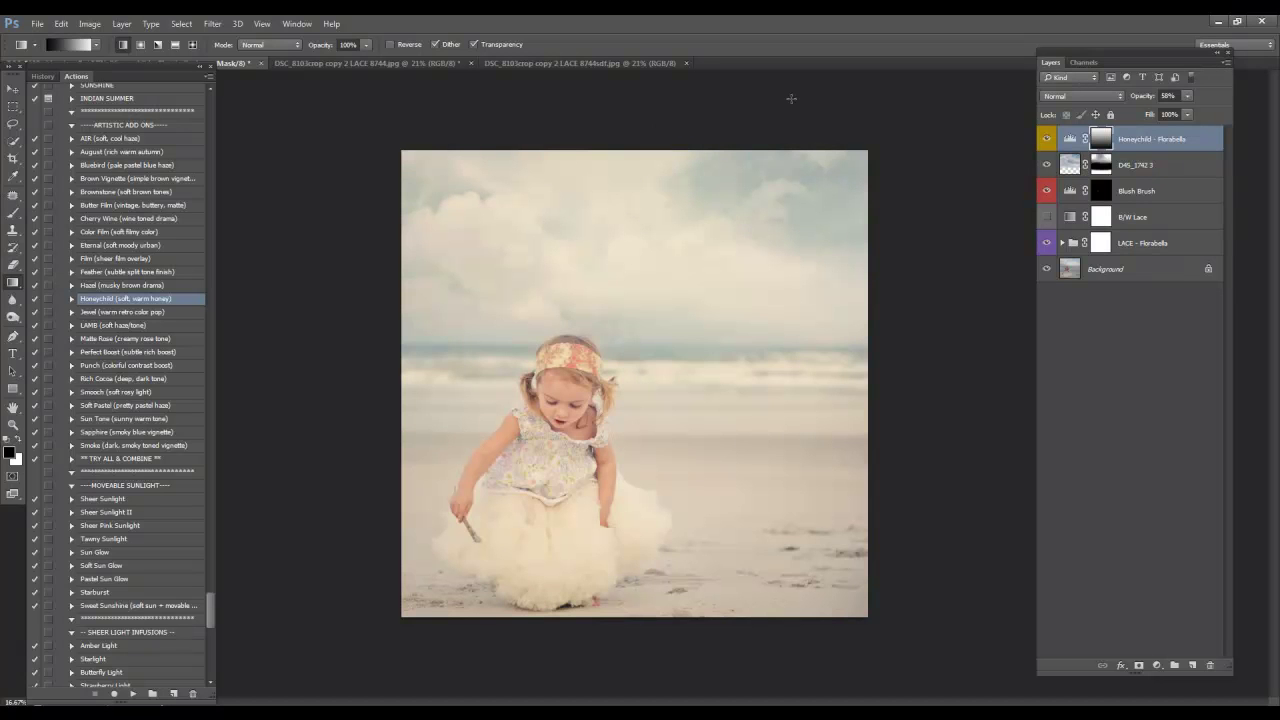
{"action": "left_click", "coordinate": [1045, 140]}
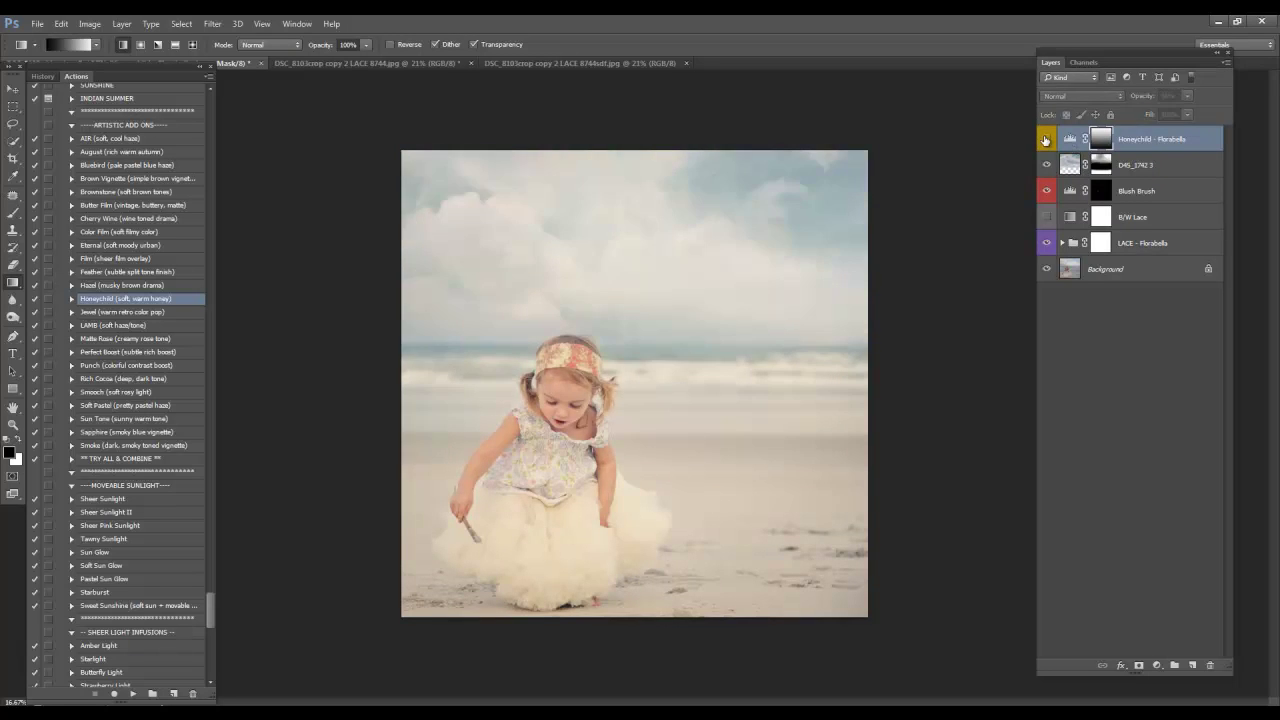
{"action": "left_click", "coordinate": [1045, 140]}
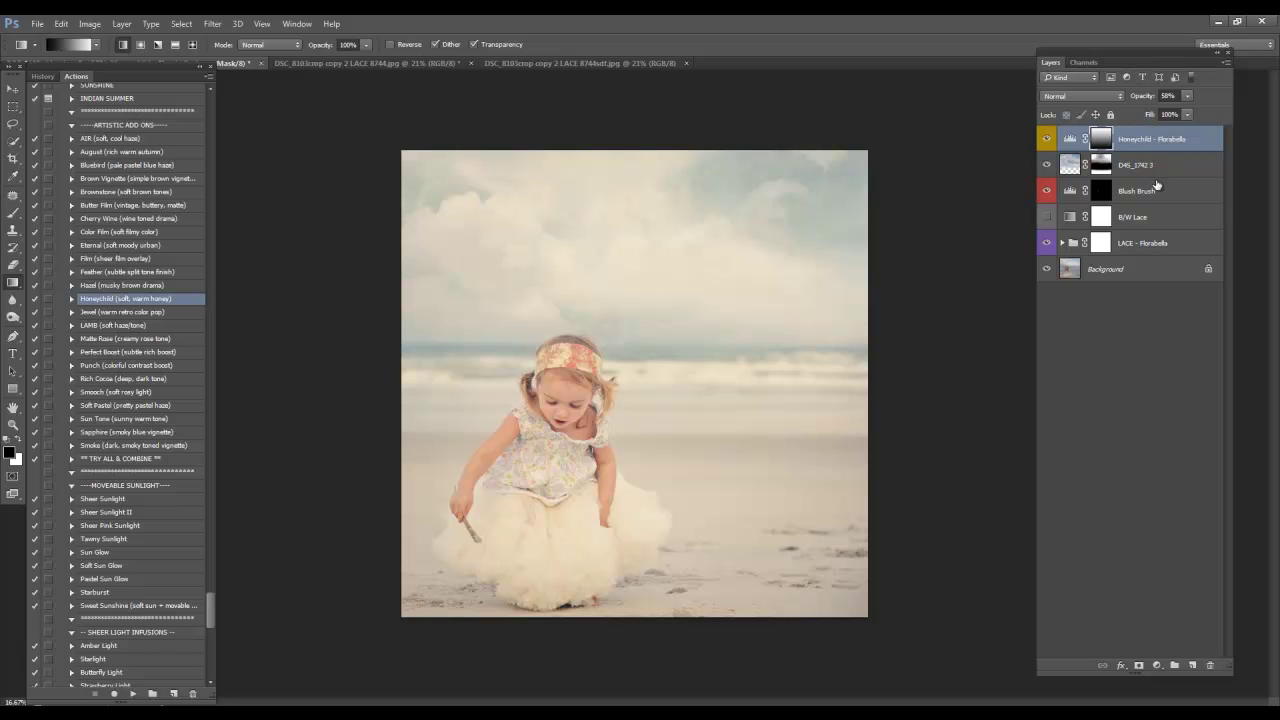
Step: Expand LACE - Florabella, select LIGHTEN - Lace, and set the Brush tool to 74% opacity
{"action": "left_click", "coordinate": [1070, 247]}
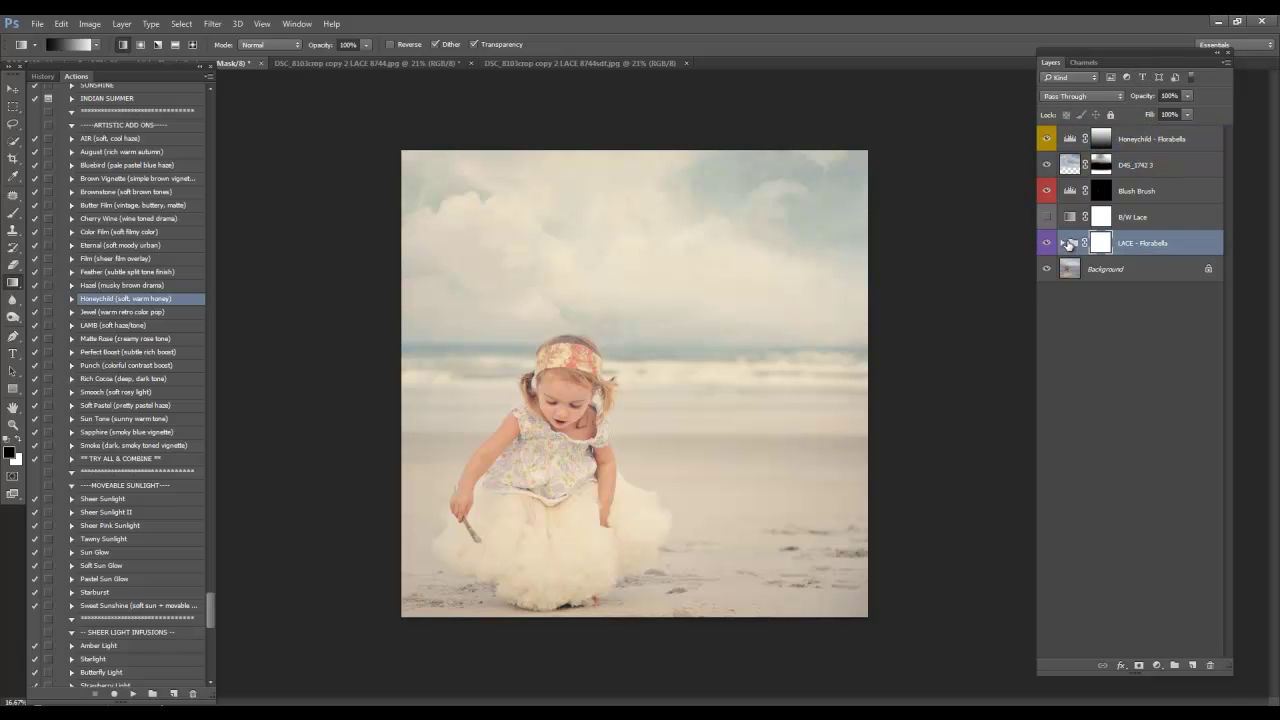
{"action": "left_click", "coordinate": [1062, 243]}
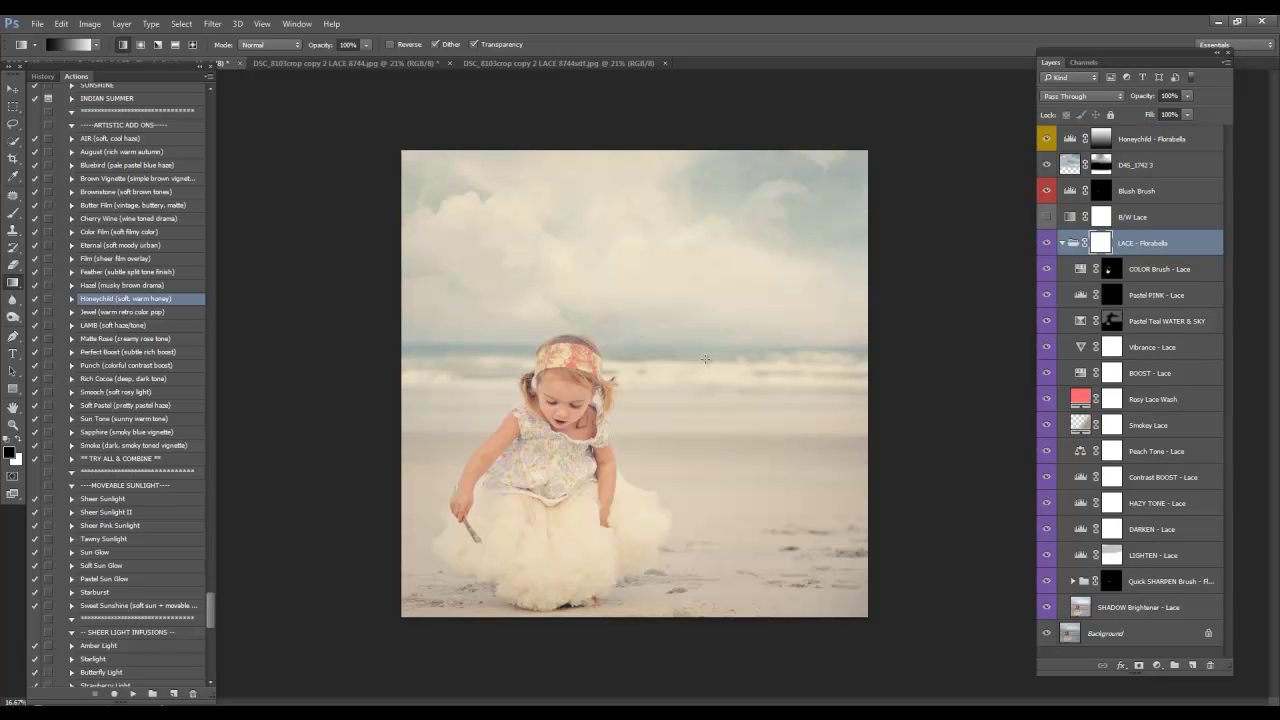
{"action": "left_click", "coordinate": [1111, 563]}
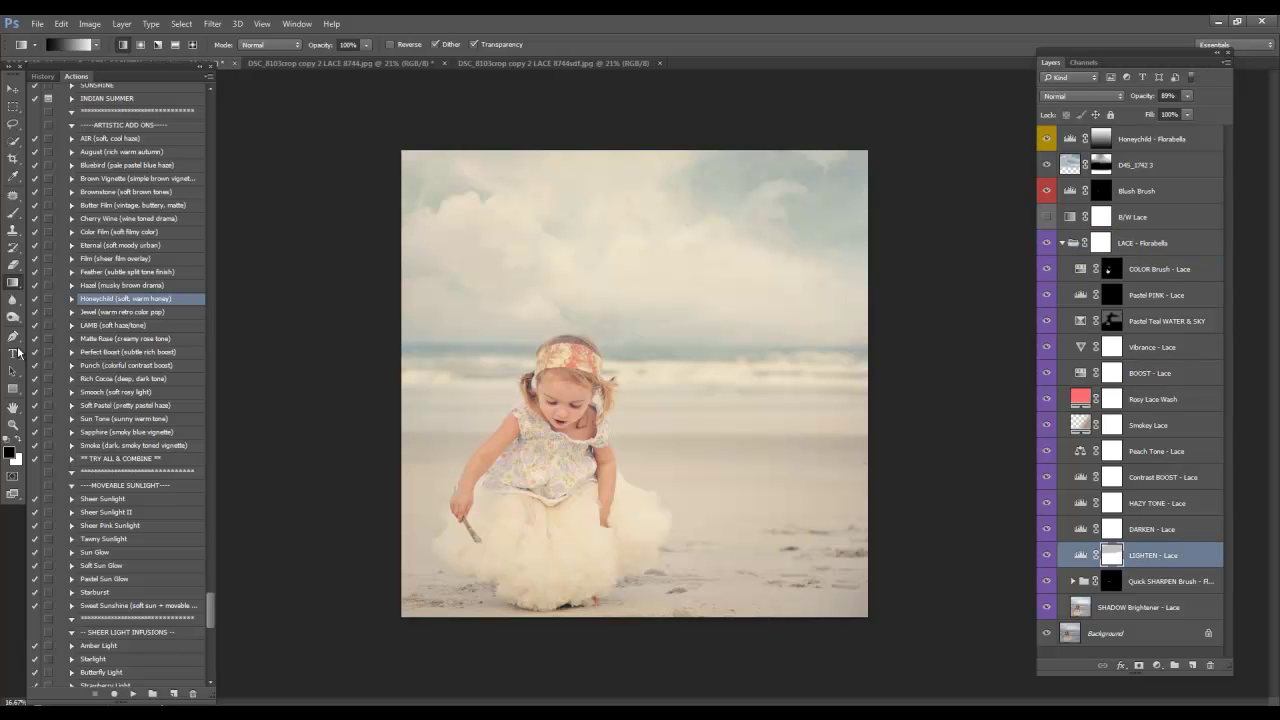
{"action": "left_click", "coordinate": [13, 214]}
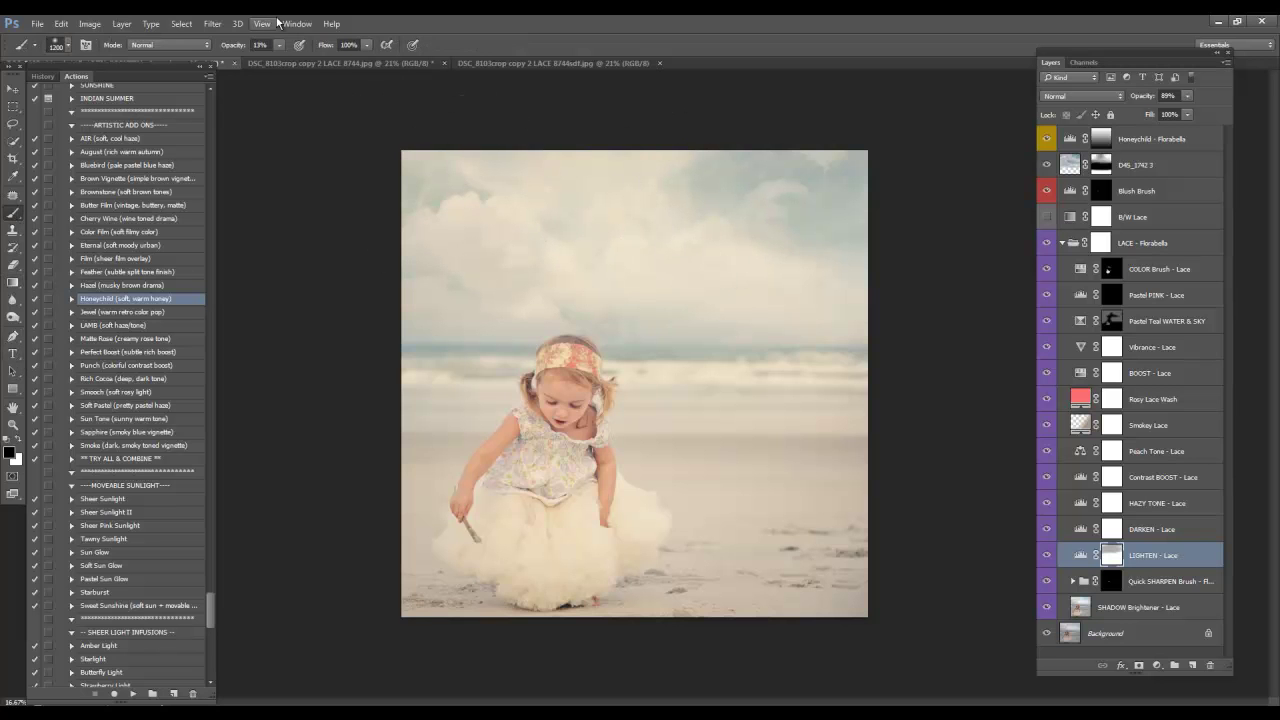
{"action": "left_click_drag", "start_coordinate": [227, 48], "coordinate": [270, 48]}
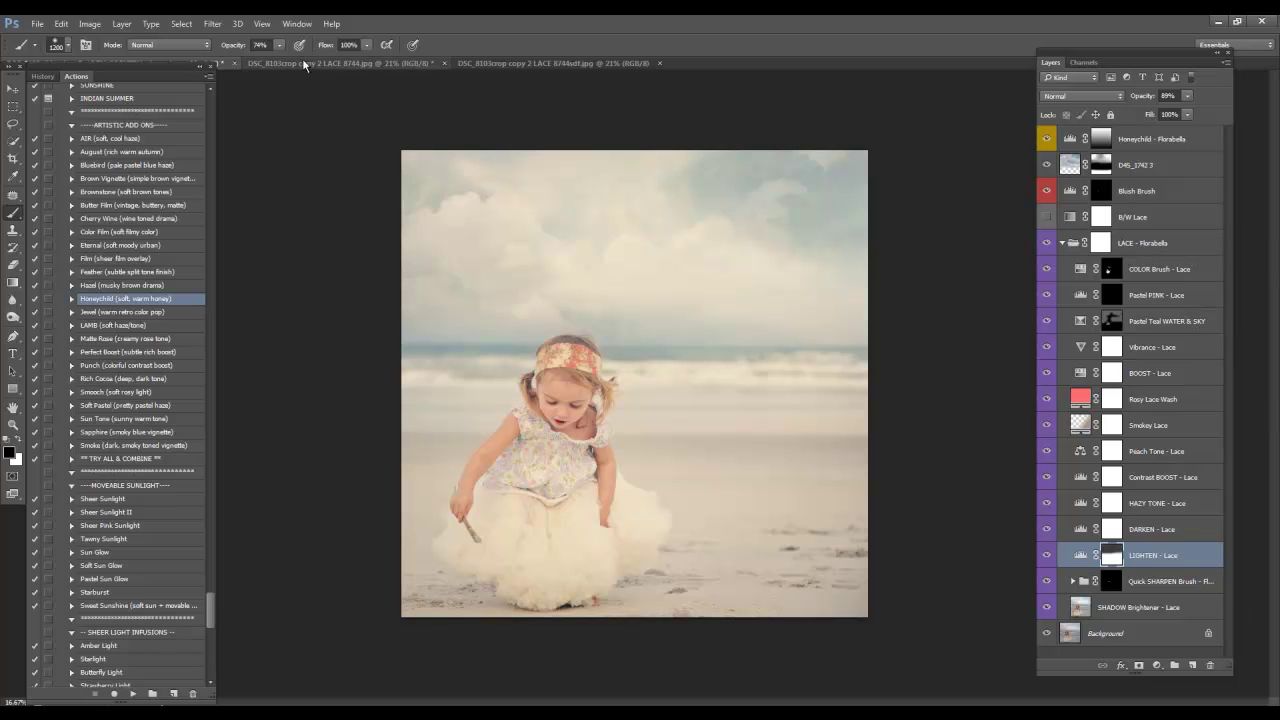
Step: In the History panel, view the original and Snapshot 1, then return to the last Brush Tool state
{"action": "left_click", "coordinate": [43, 76]}
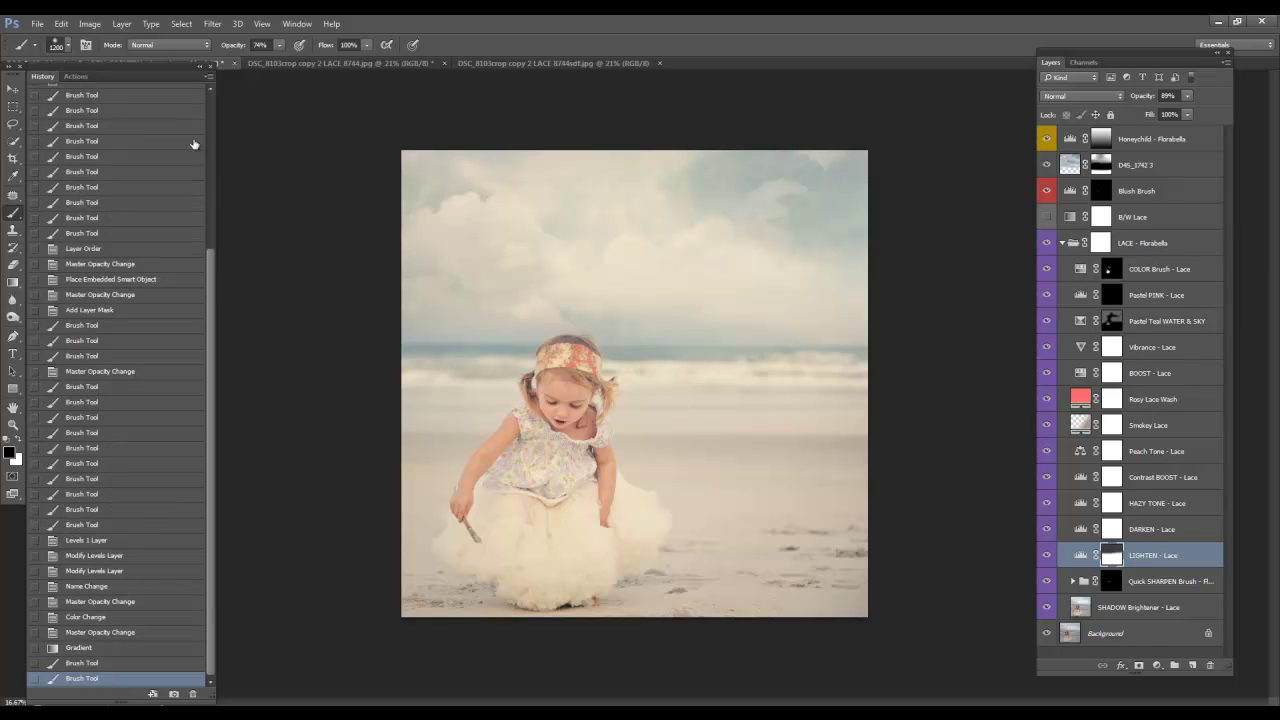
{"action": "left_click_drag", "start_coordinate": [210, 272], "coordinate": [155, 39]}
{"action": "left_click", "coordinate": [134, 59]}
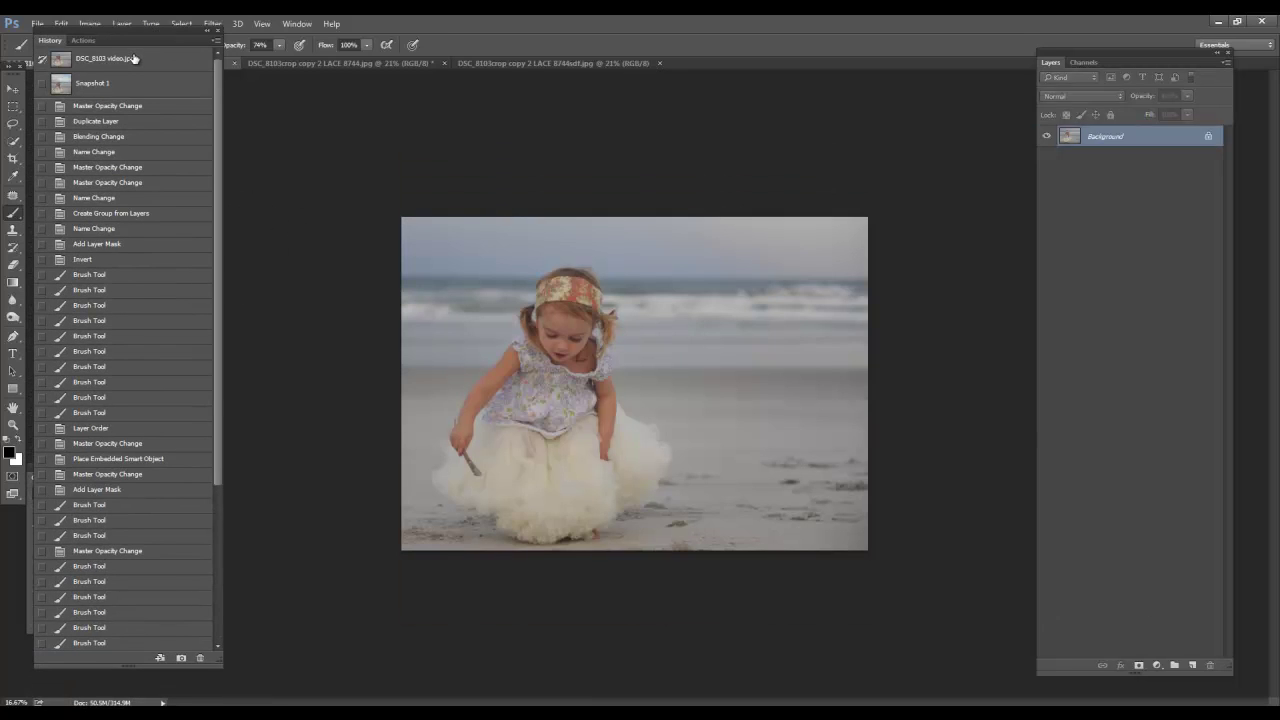
{"action": "left_click", "coordinate": [125, 85]}
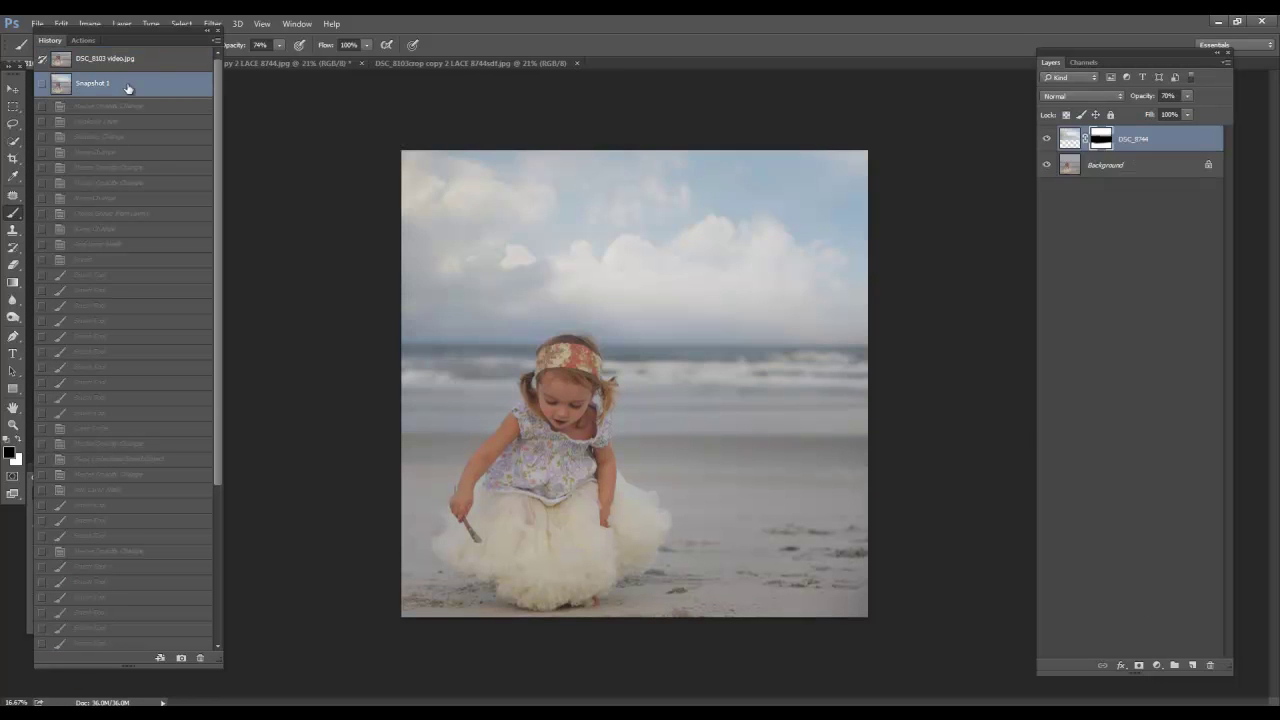
{"action": "left_click_drag", "start_coordinate": [216, 207], "coordinate": [208, 560]}
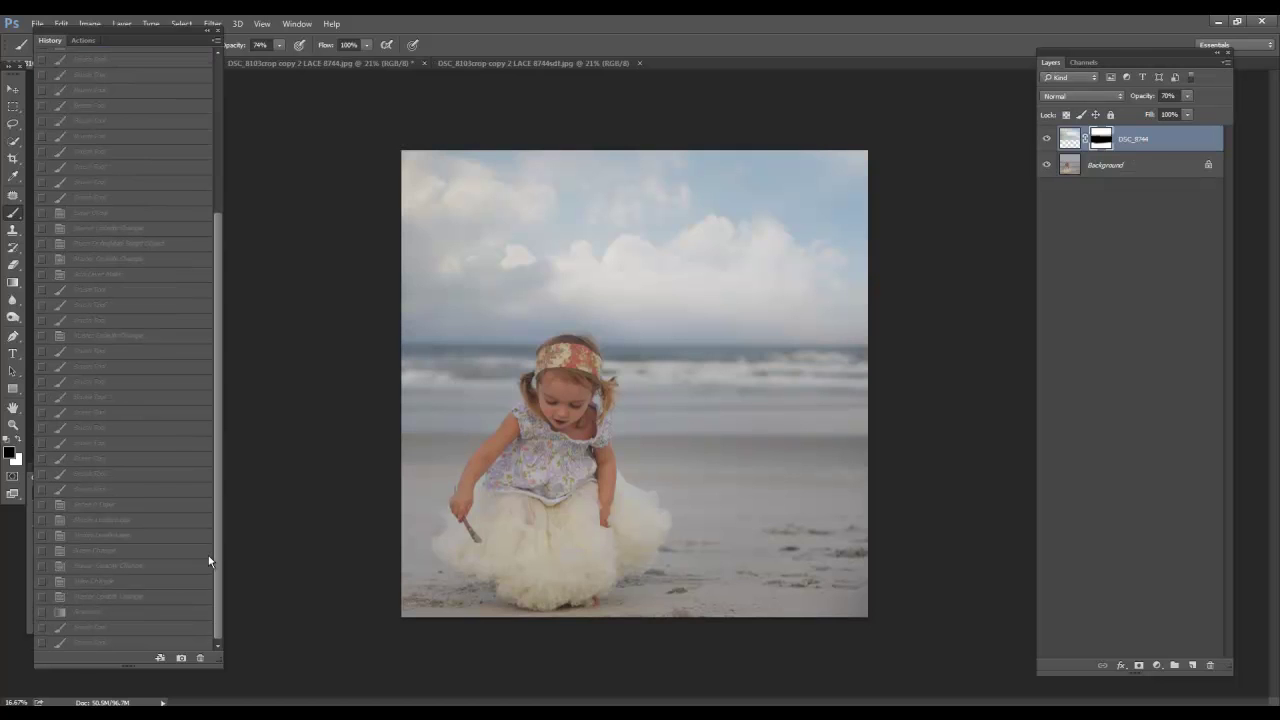
{"action": "left_click", "coordinate": [121, 645]}
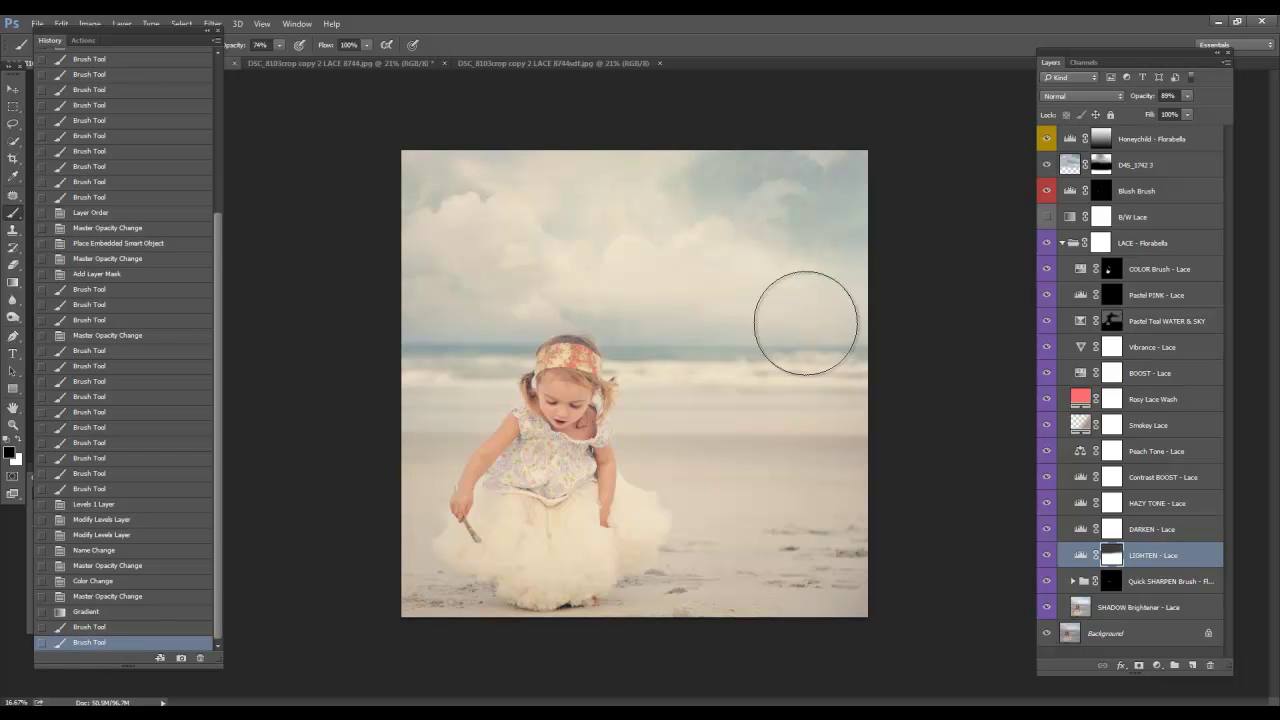
{"action": "key", "text": "ctrl+plus"}
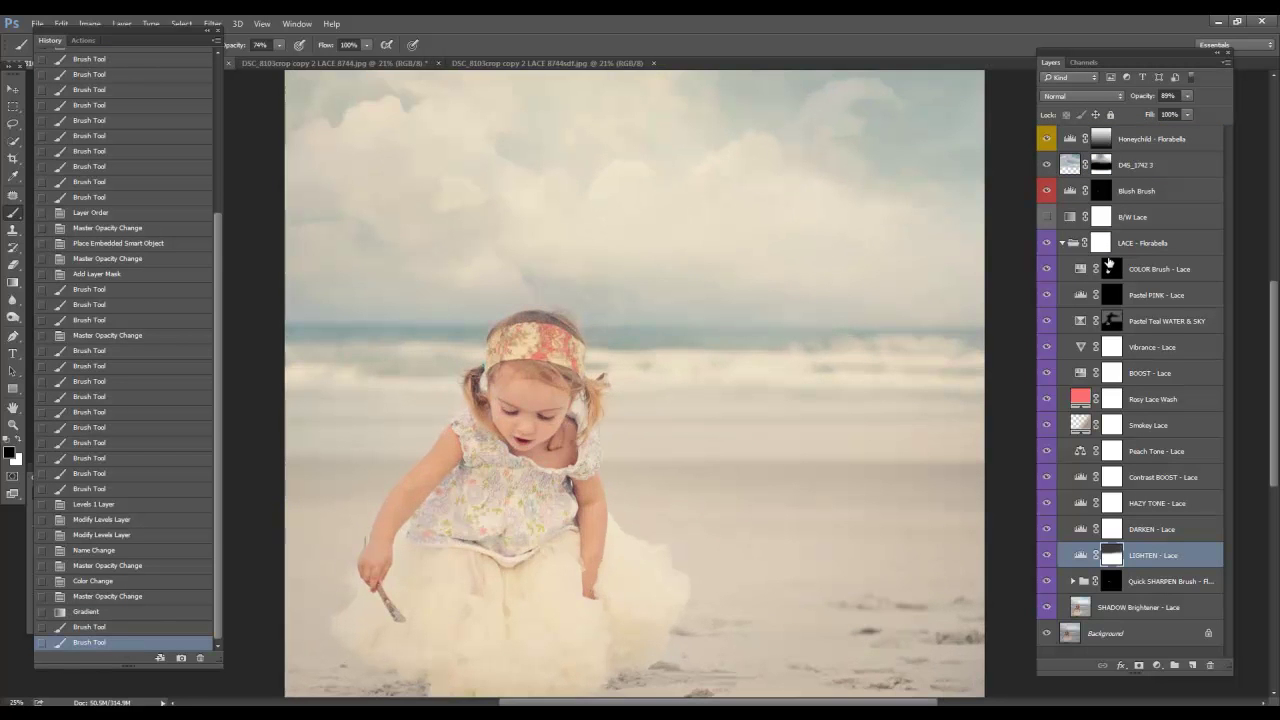